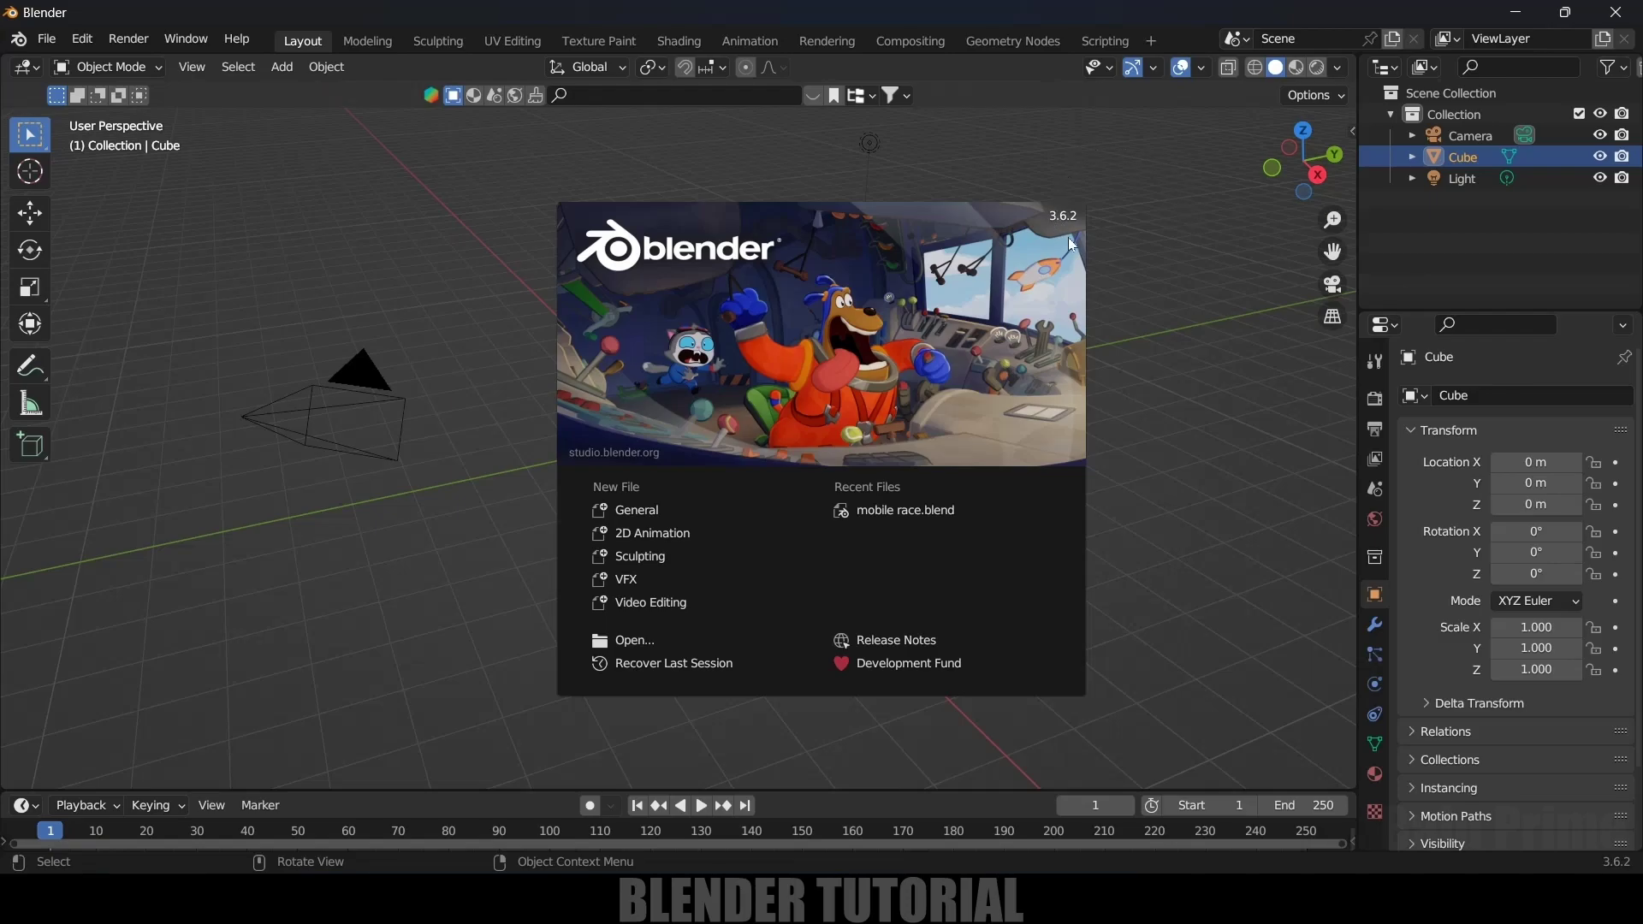
# Step: Close the splash screen and delete the default camera and light
pyautogui.click(1148, 322)
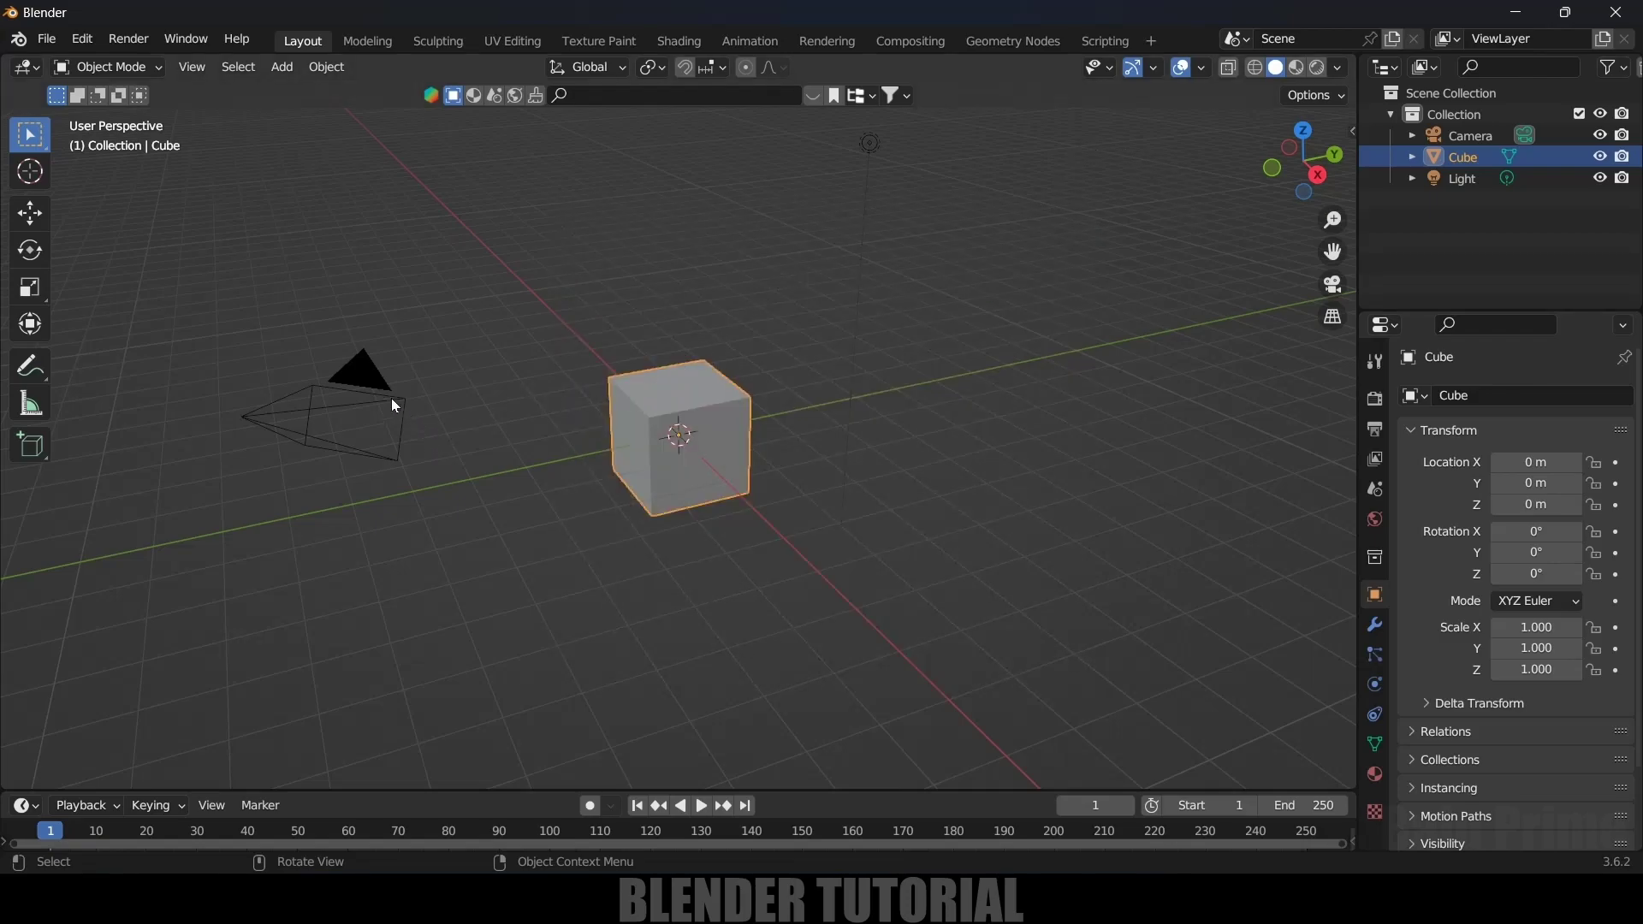
pyautogui.click(367, 387)
pyautogui.keyDown('shift'); pyautogui.click(870, 147); pyautogui.keyUp('shift')
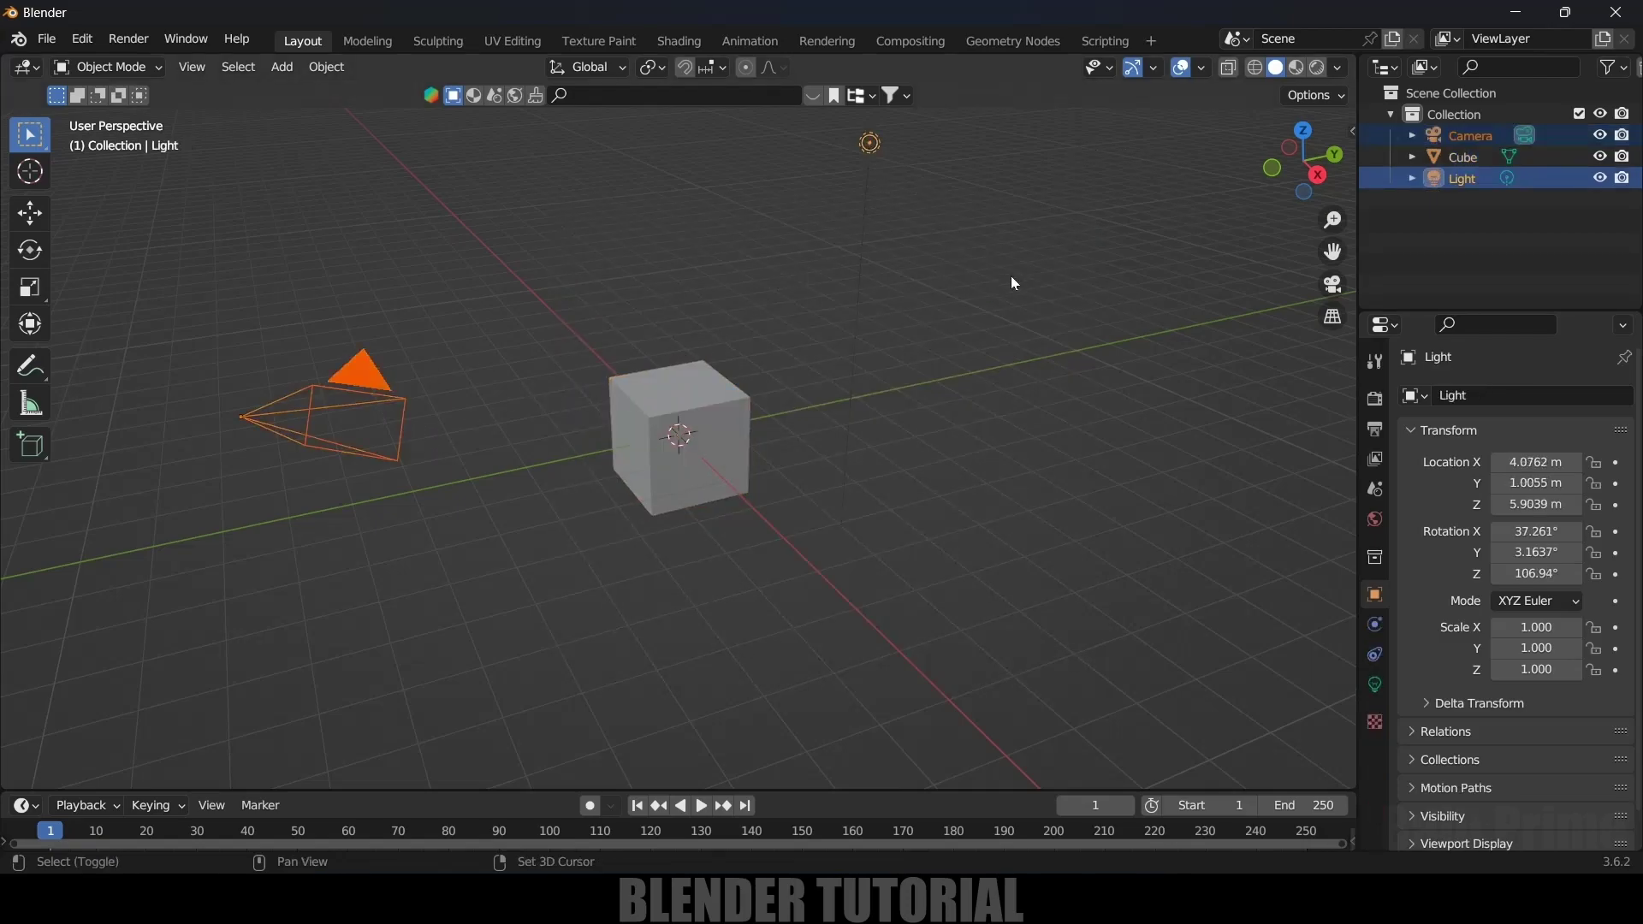
pyautogui.press('Delete')
# Step: Select the cube and start scaling it along the X axis
pyautogui.moveTo(675, 520); pyautogui.dragTo(787, 547, button='middle')
pyautogui.click(715, 479)
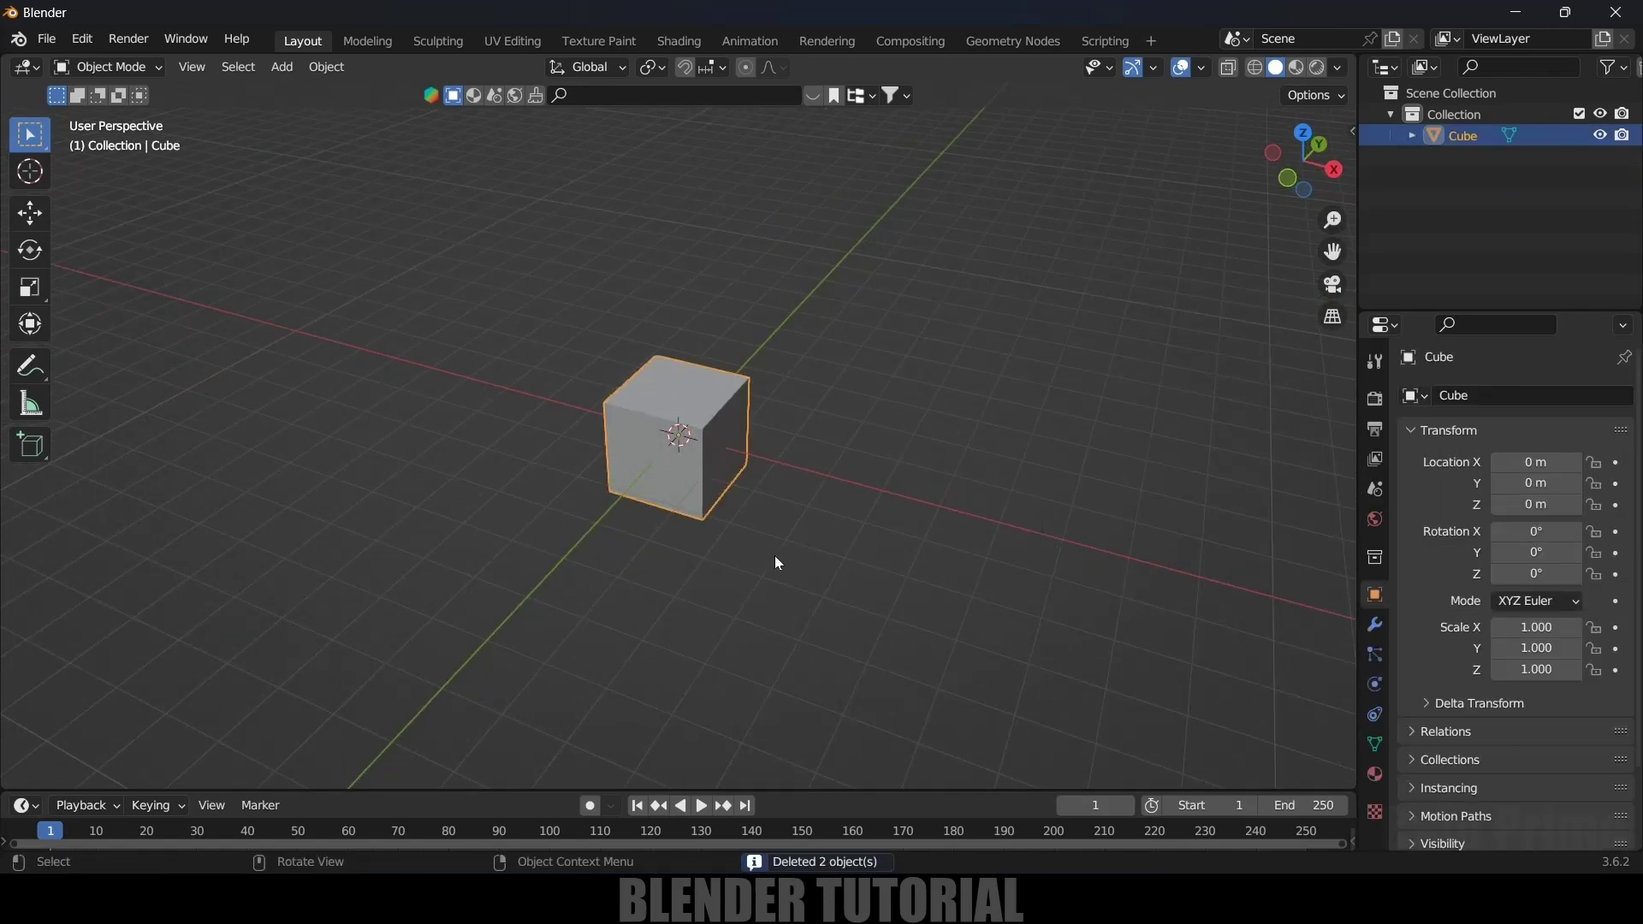
pyautogui.press('s')
pyautogui.press('x')
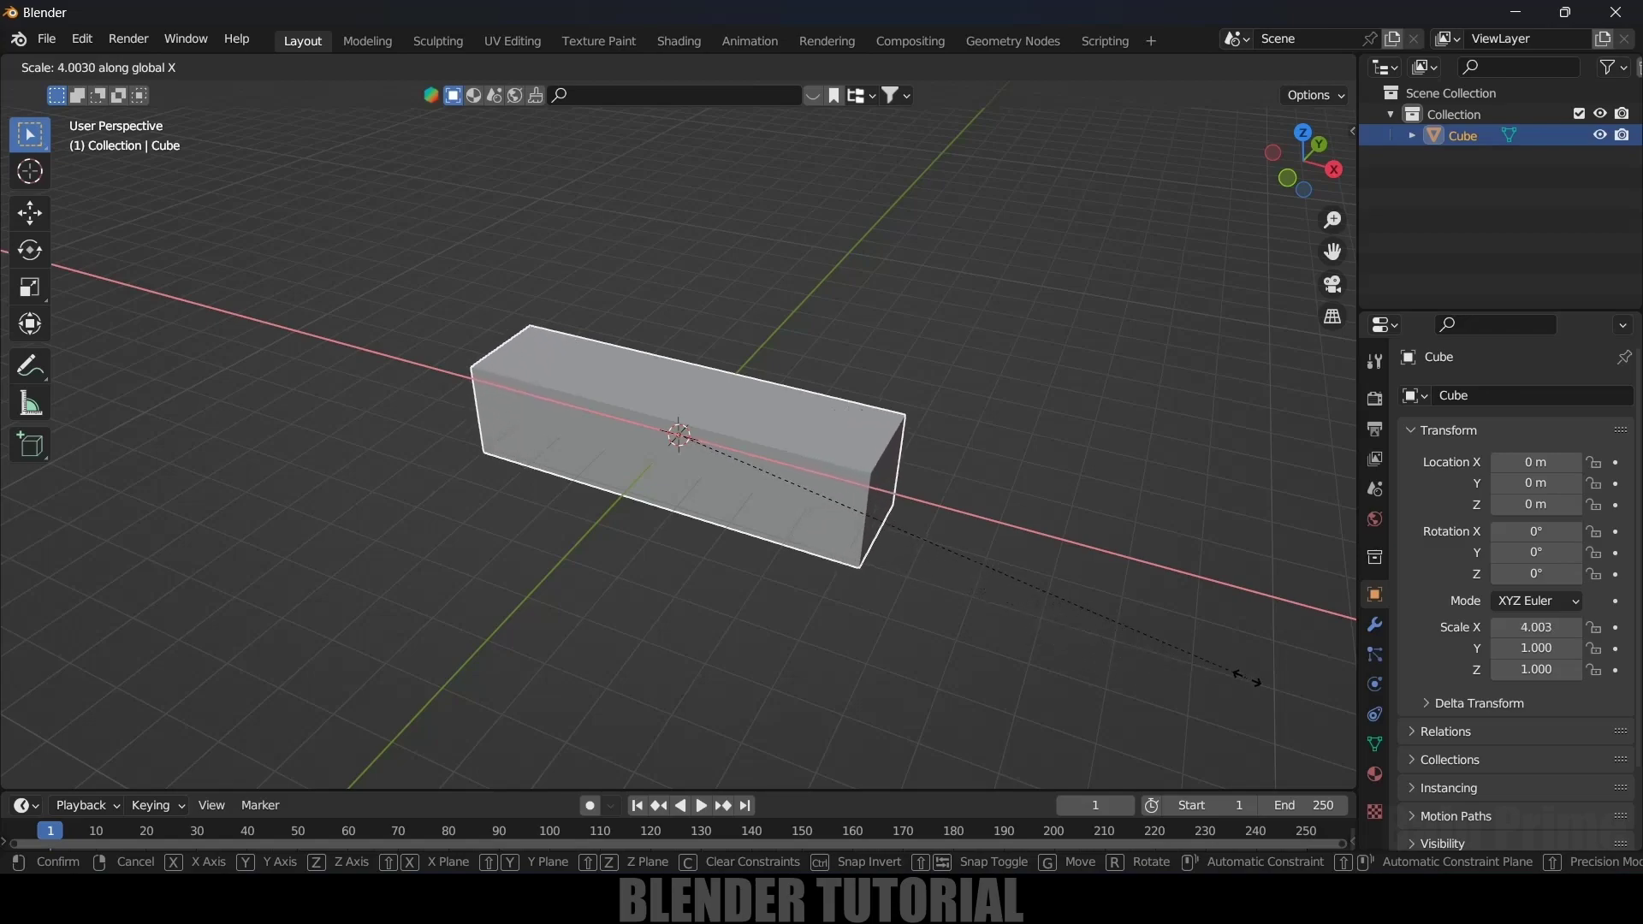
# Step: Stretch the cube to 4.524 on X and flatten it to 0.191 on Z
pyautogui.click(1317, 708)
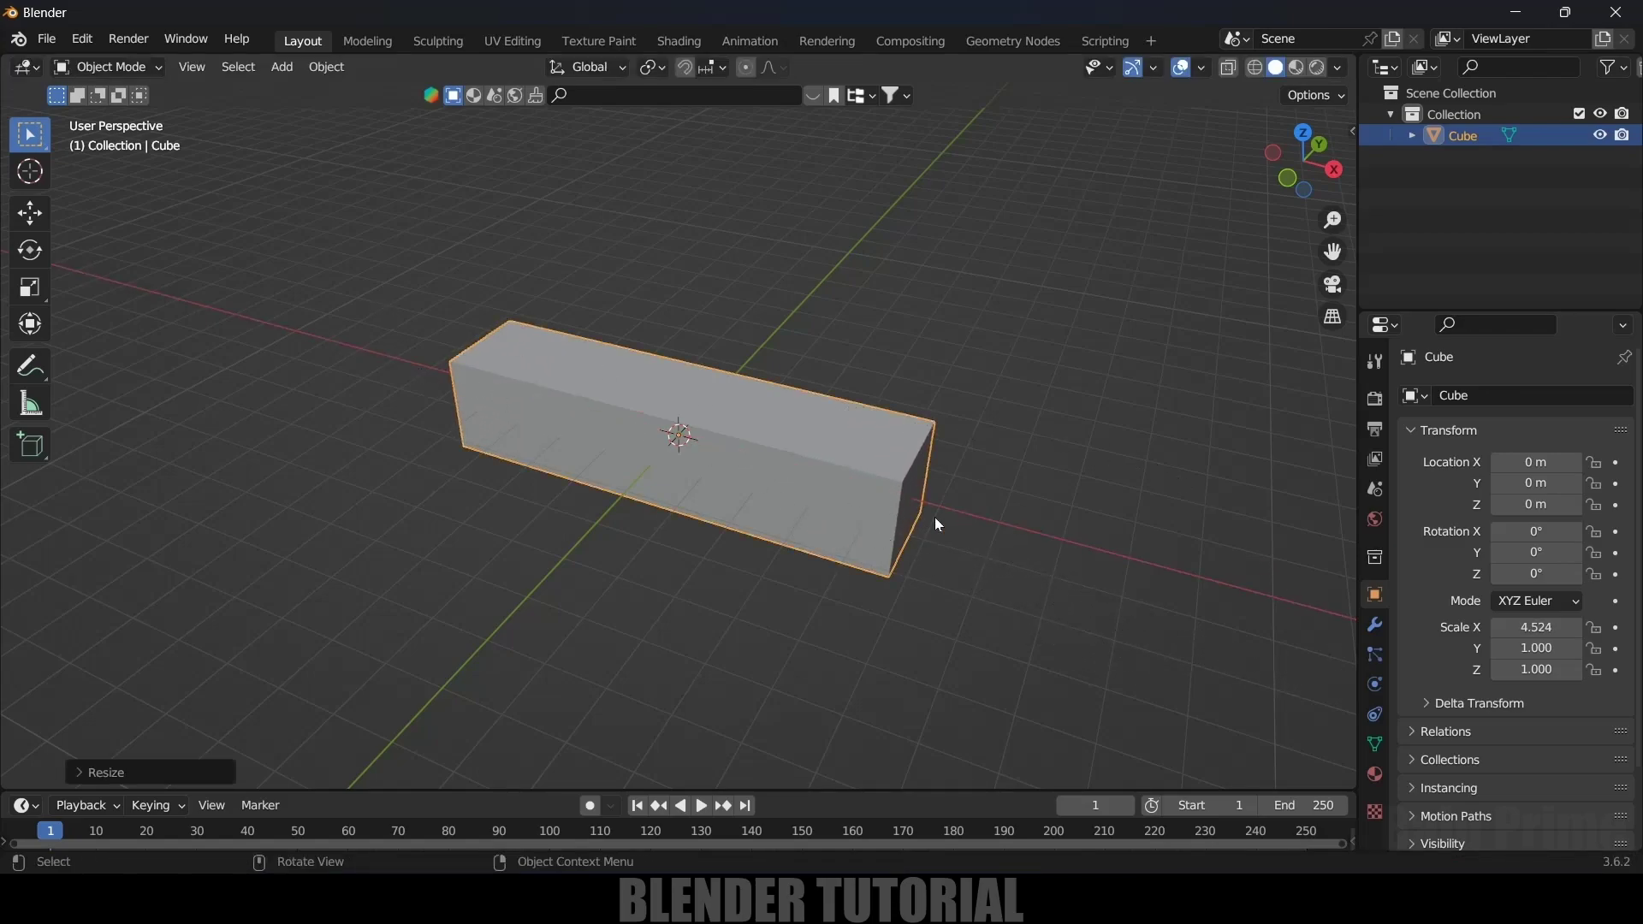
pyautogui.moveTo(857, 508); pyautogui.dragTo(811, 505, button='middle')
pyautogui.press('s')
pyautogui.press('z')
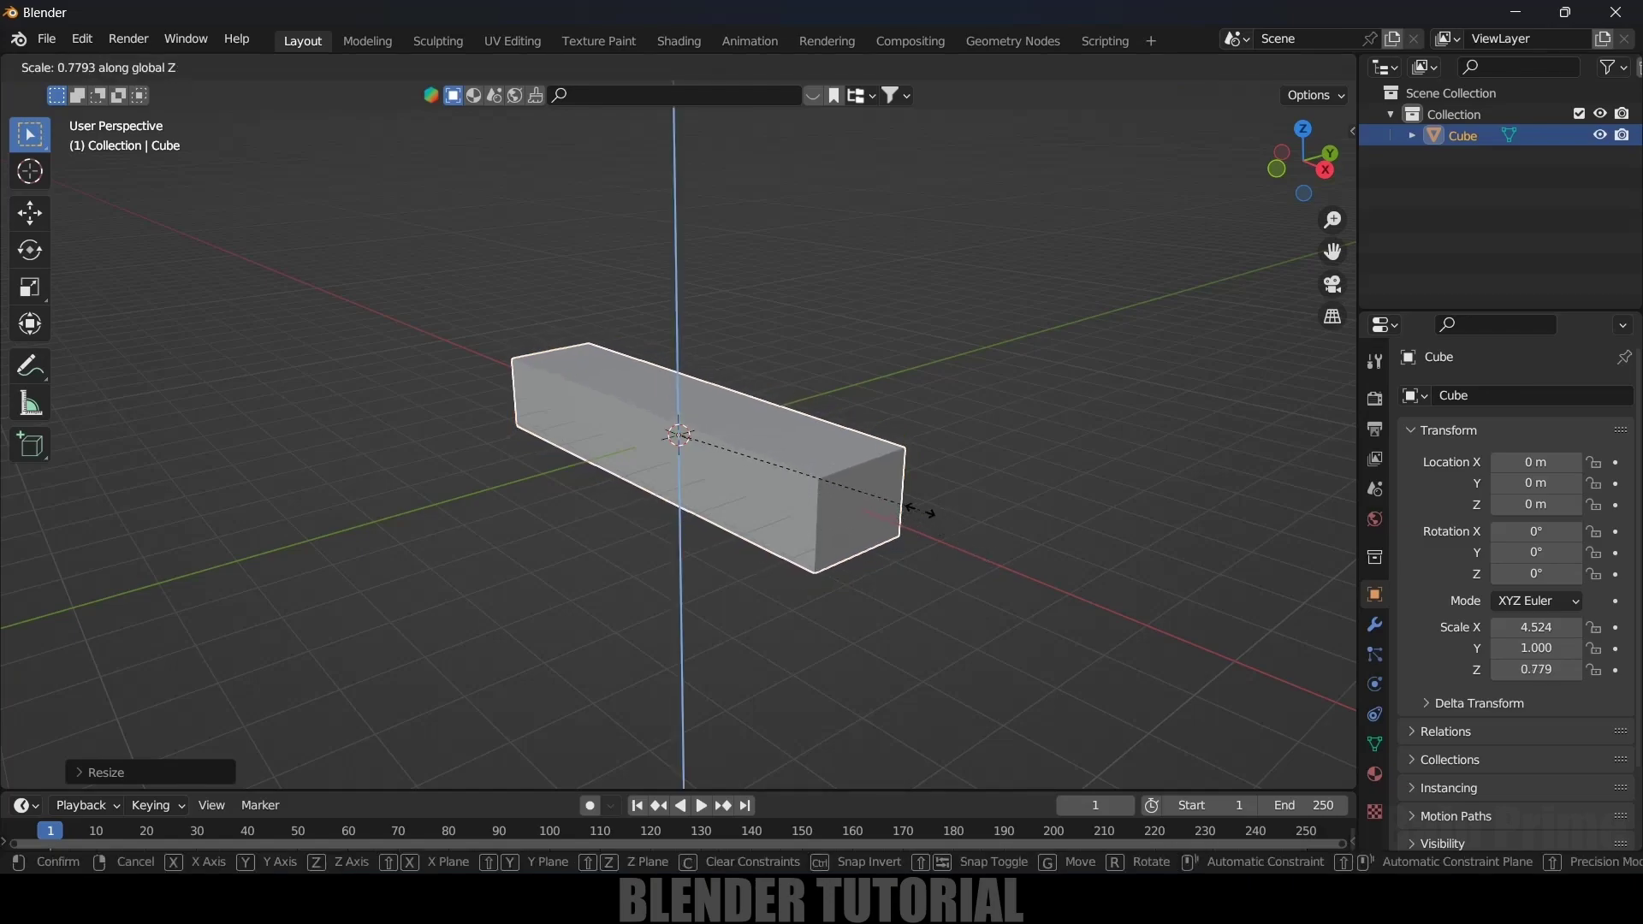
pyautogui.click(731, 441)
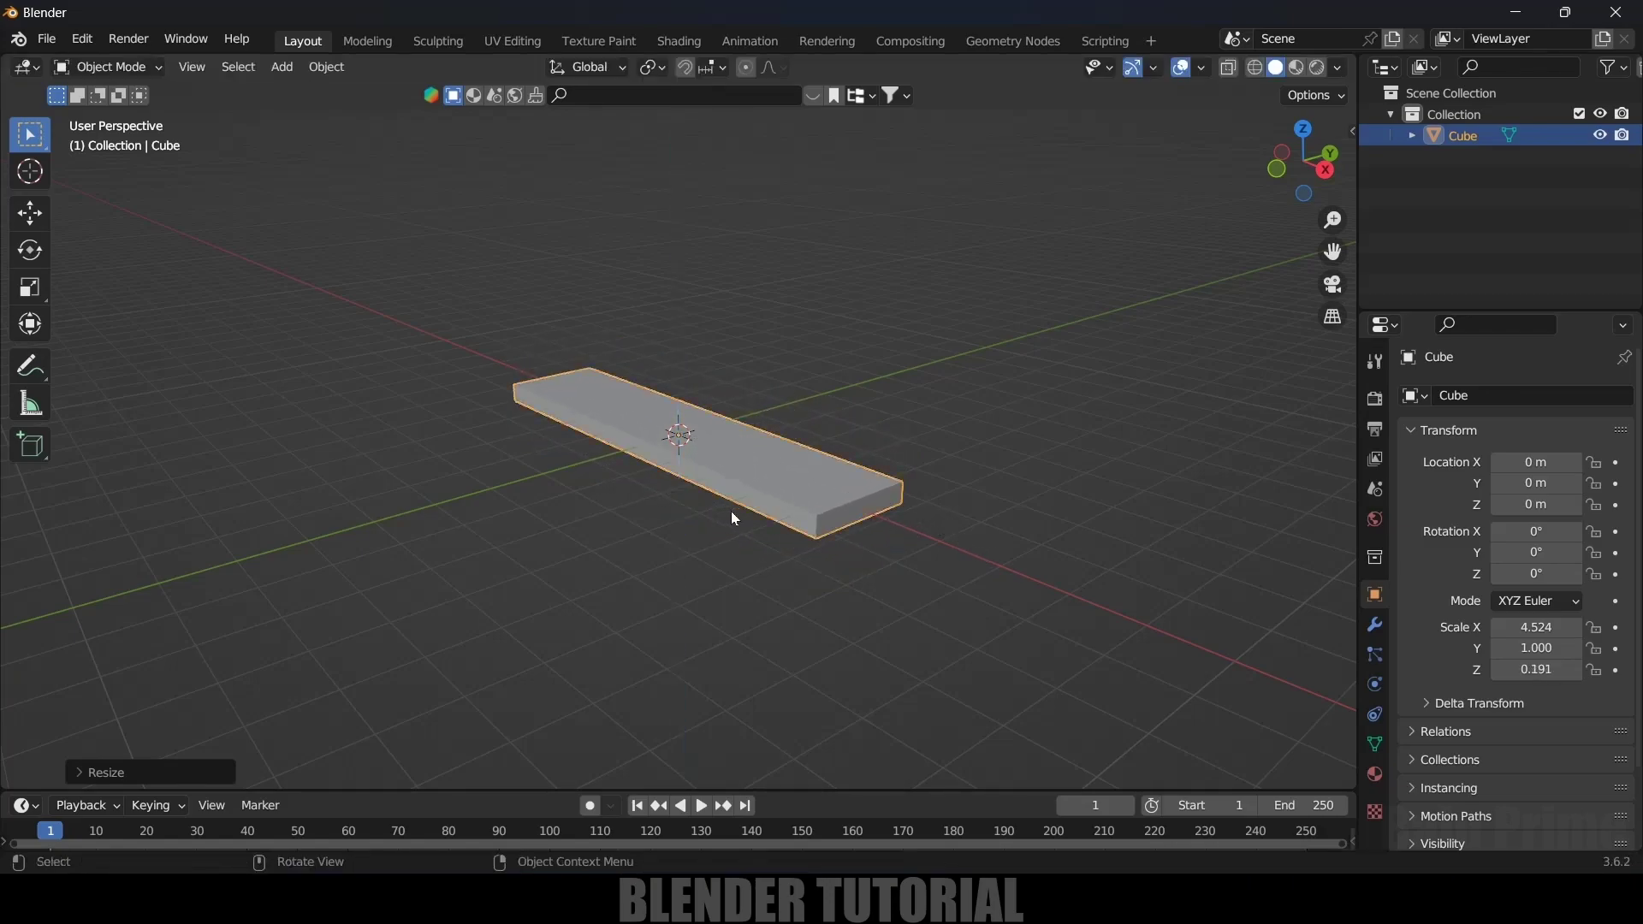
pyautogui.moveTo(731, 511); pyautogui.dragTo(869, 572, button='middle')
pyautogui.scroll(1, 871, 572)
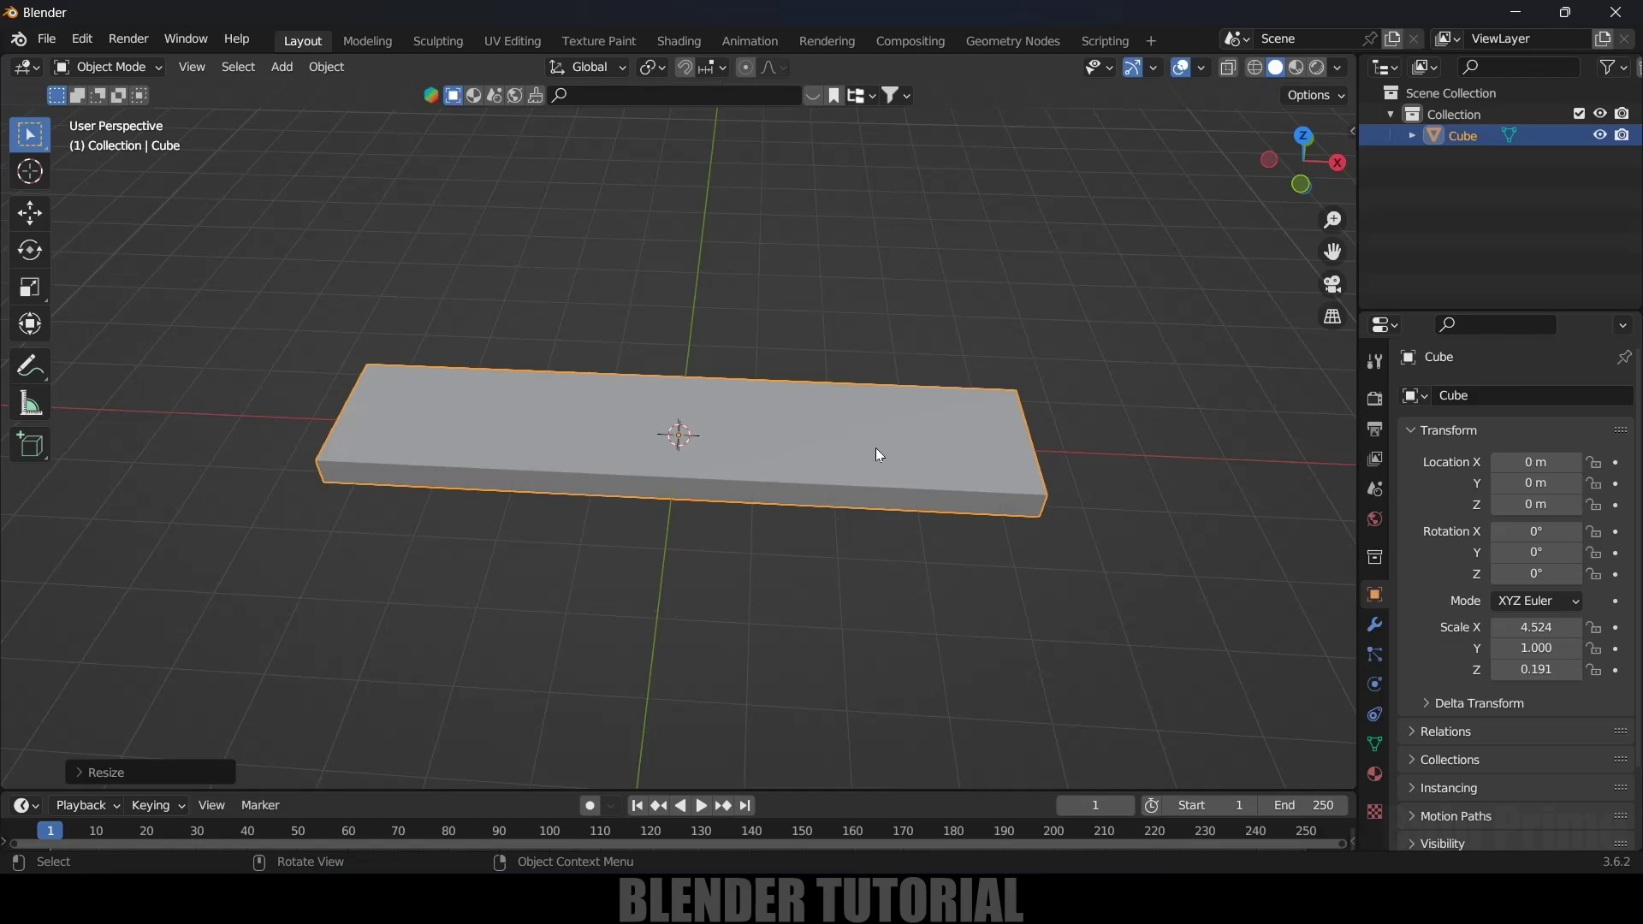
# Step: In Edit Mode, narrow one end of the slab along Y into a stair-step taper
pyautogui.press('Tab')
pyautogui.moveTo(216, 183); pyautogui.dragTo(246, 633, button='middle')
pyautogui.press('b')
pyautogui.moveTo(195, 438); pyautogui.dragTo(539, 751)
pyautogui.moveTo(565, 736); pyautogui.dragTo(1101, 653, button='middle')
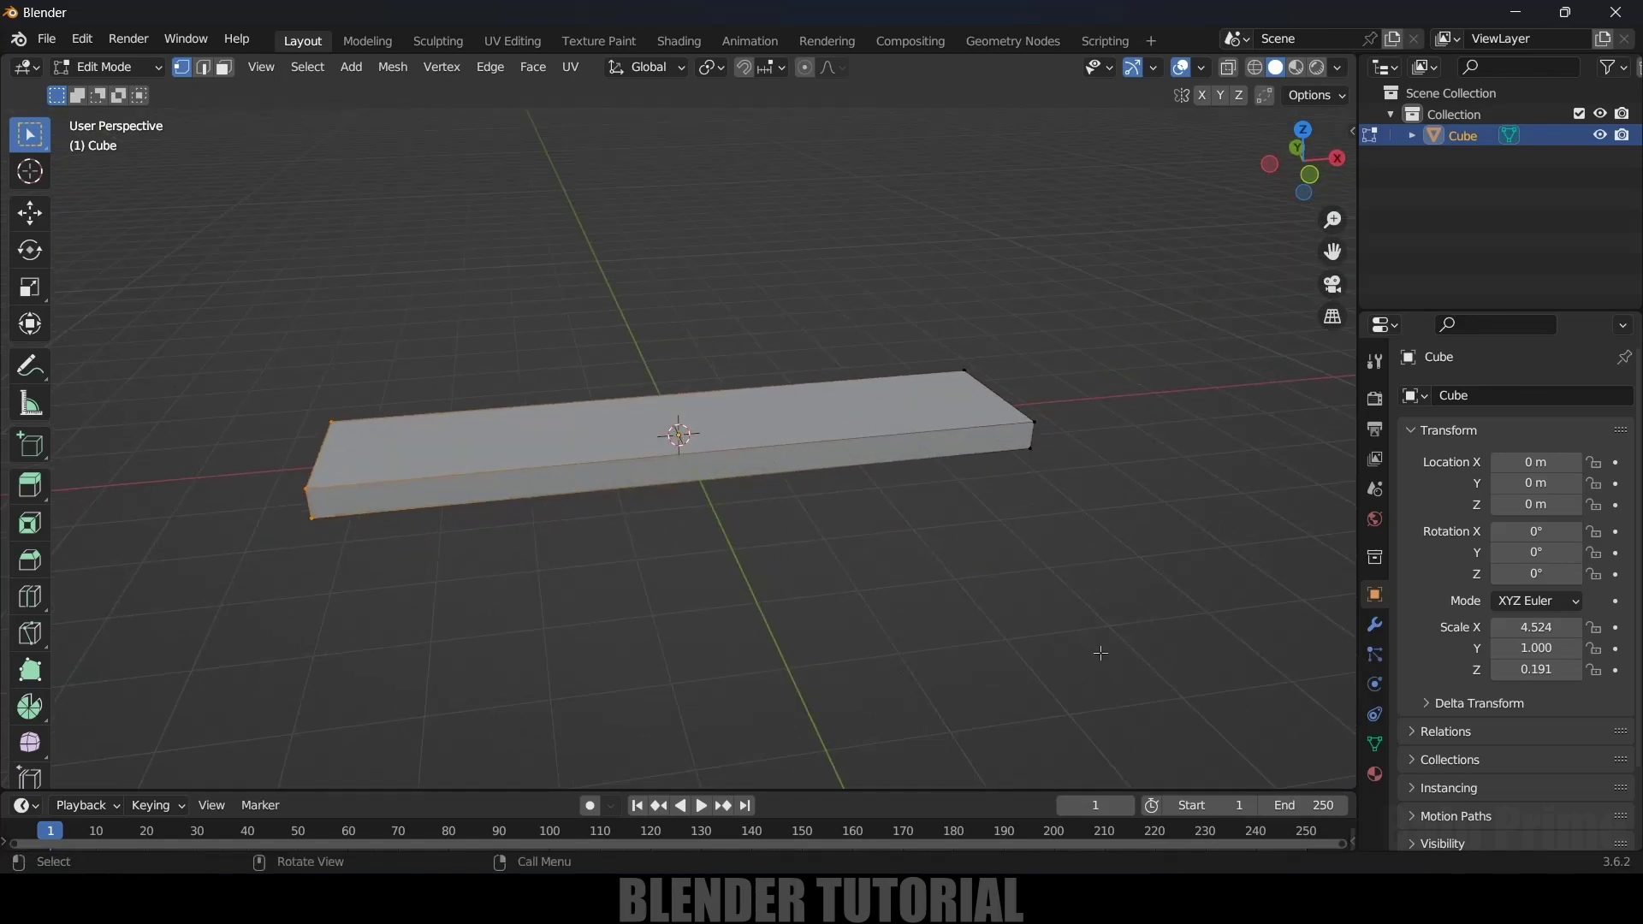
pyautogui.press('s')
pyautogui.press('y')
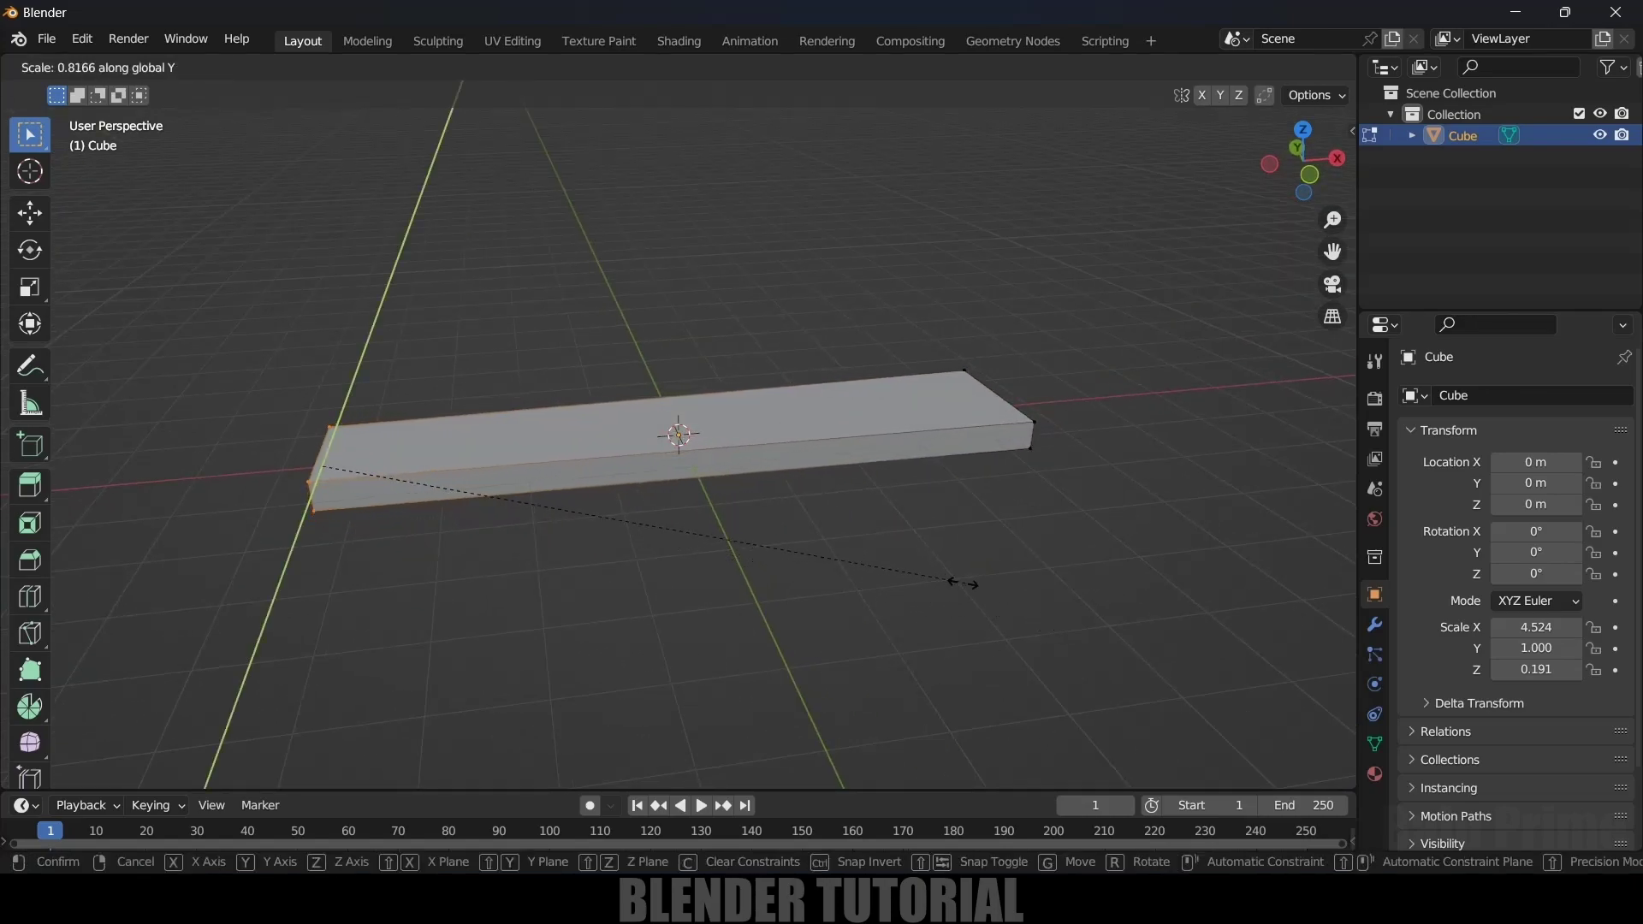
pyautogui.click(693, 539)
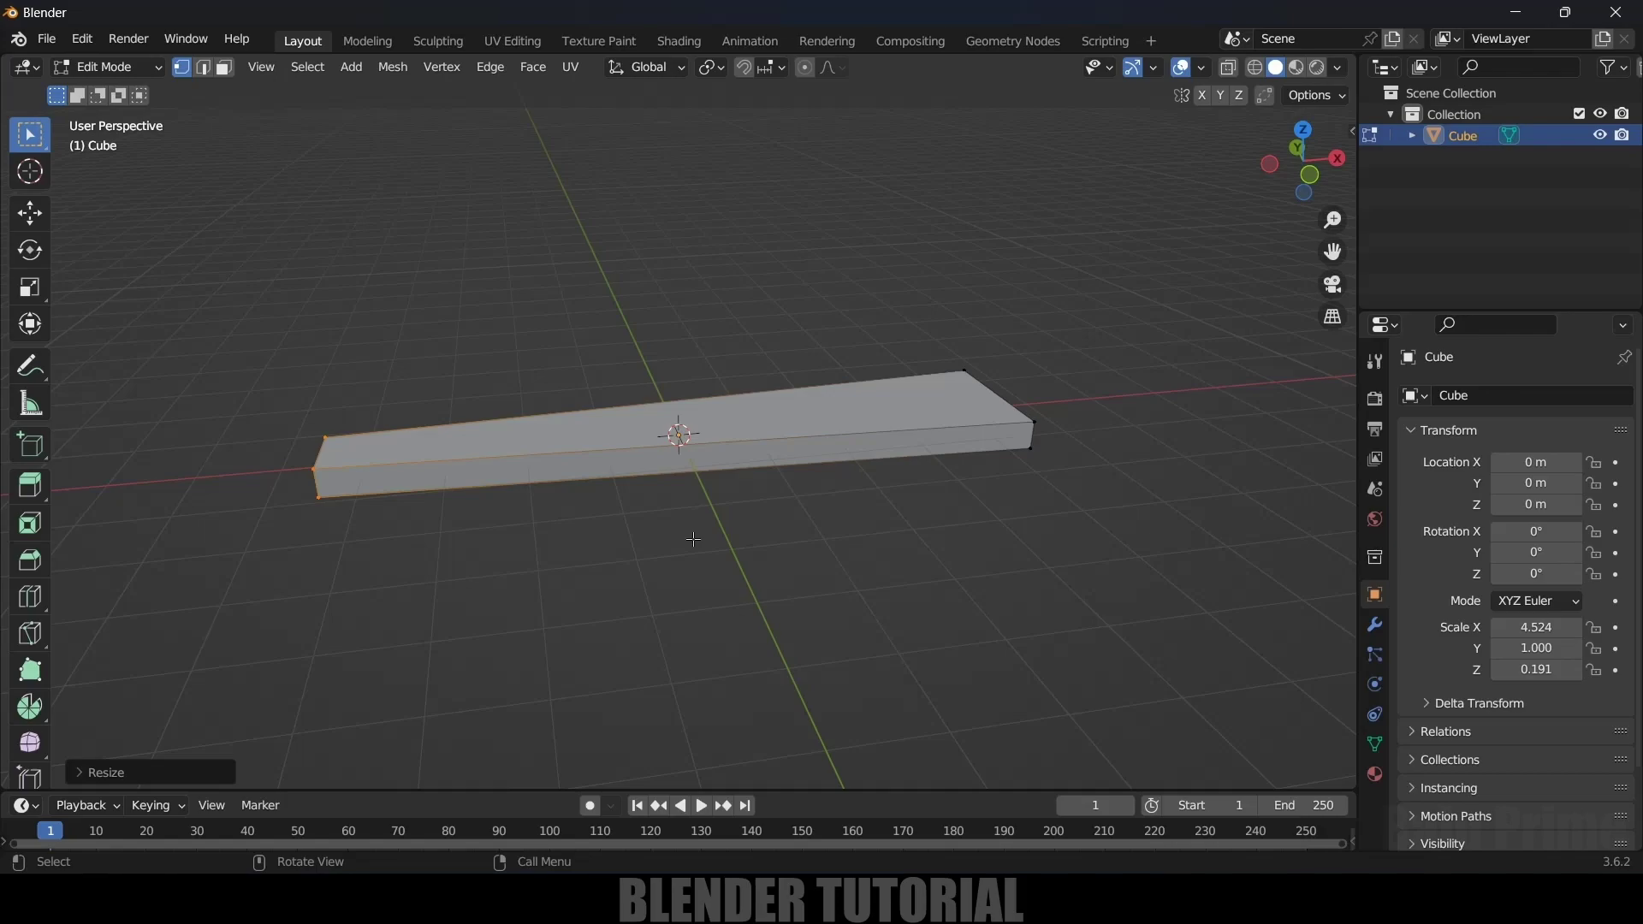
pyautogui.press('KP_7')
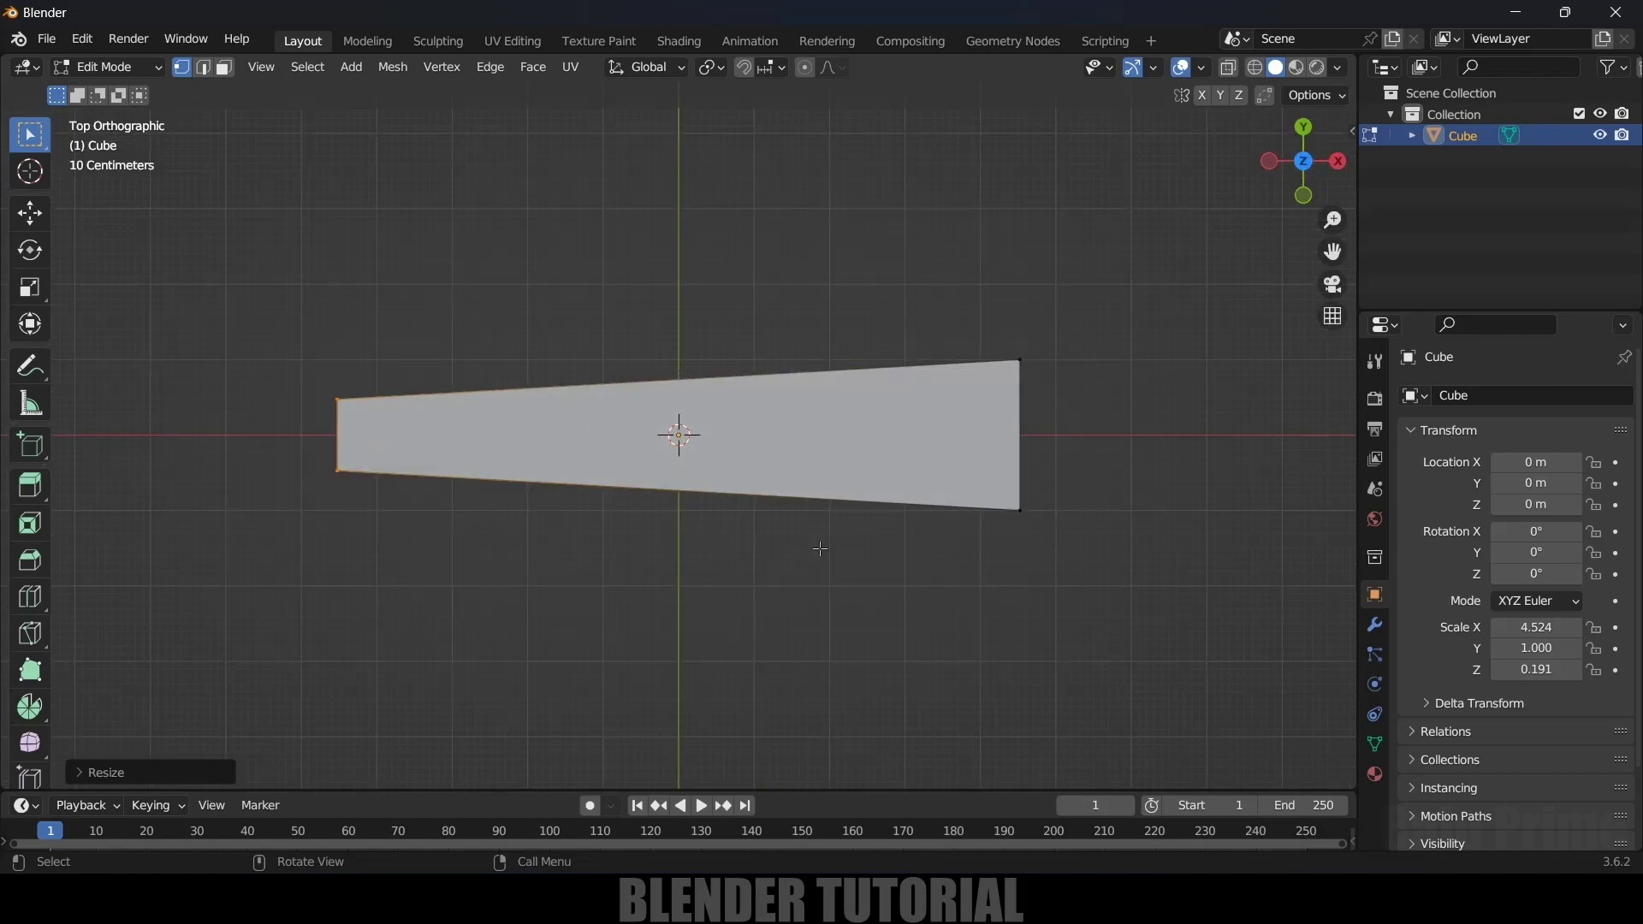
pyautogui.press('Tab')
pyautogui.moveTo(803, 562); pyautogui.dragTo(809, 500, button='middle')
# Step: Move the step along X to 10.694 m with the Move gizmo
pyautogui.click(30, 213)
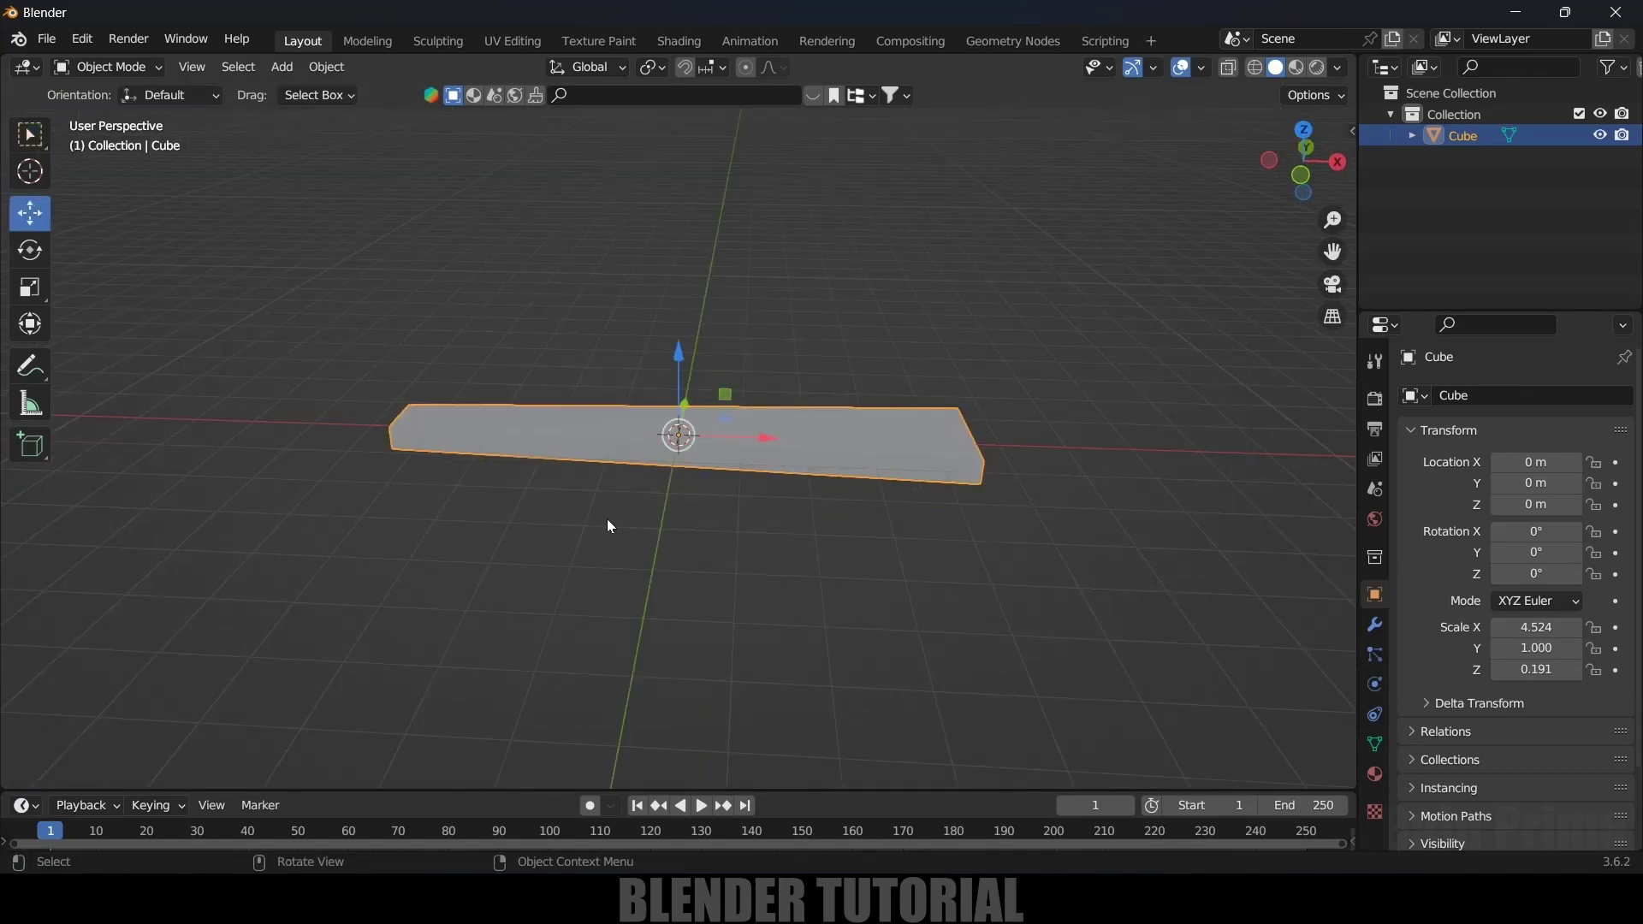
pyautogui.moveTo(751, 426); pyautogui.dragTo(1181, 519)
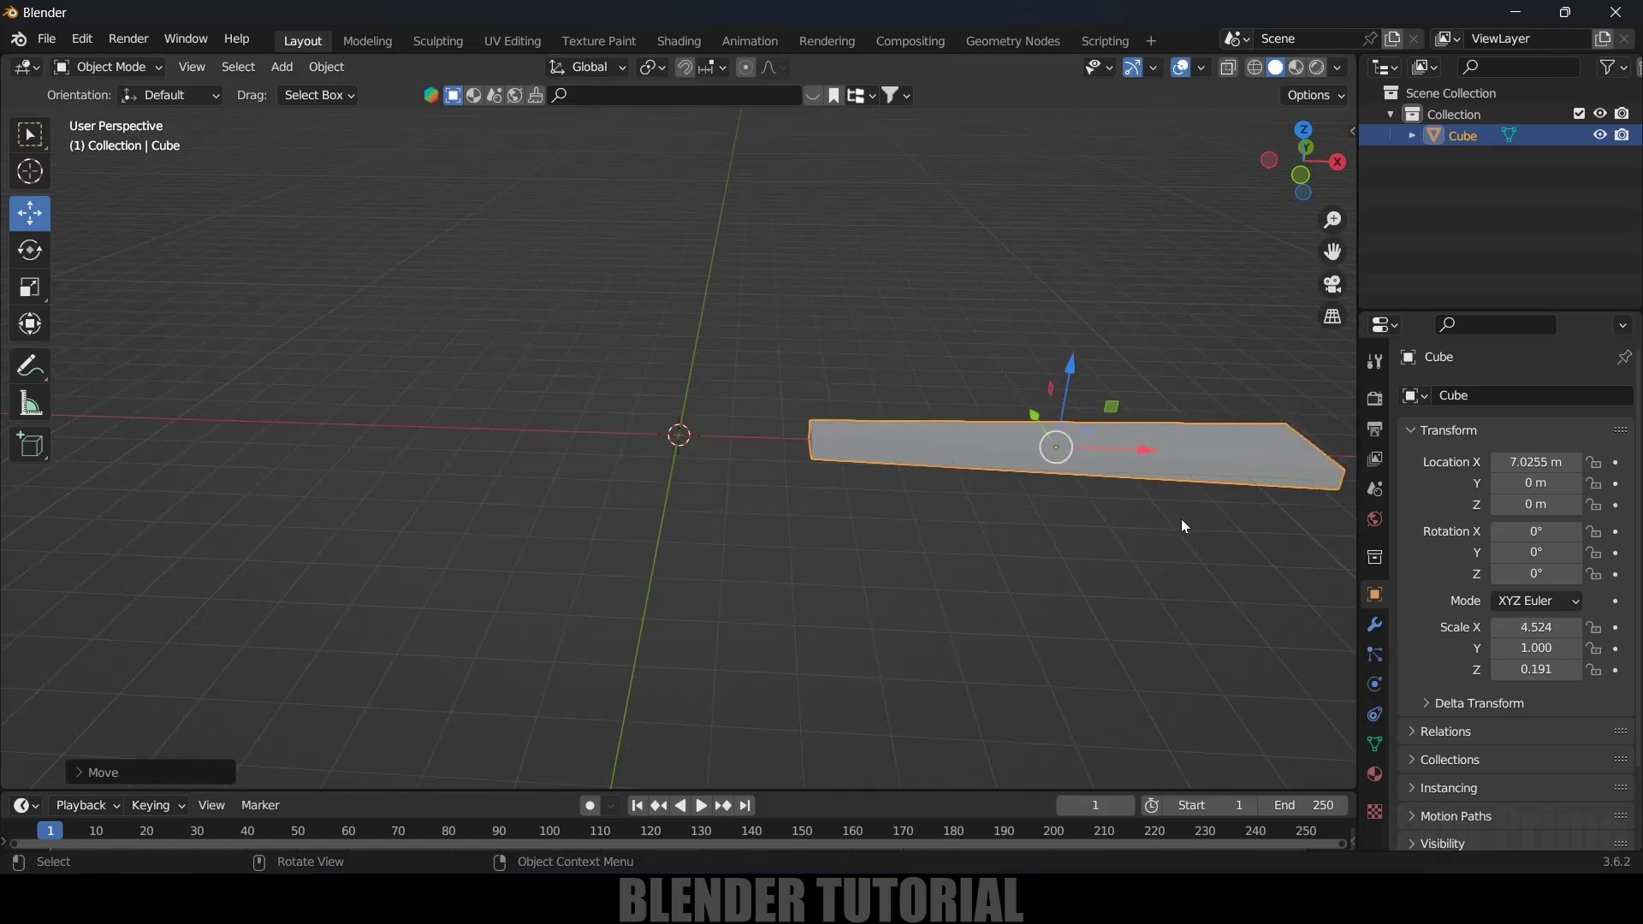
pyautogui.moveTo(1181, 518); pyautogui.dragTo(897, 486, button='middle')
pyautogui.moveTo(896, 486); pyautogui.dragTo(1112, 502)
pyautogui.moveTo(1112, 502); pyautogui.dragTo(978, 560, button='middle')
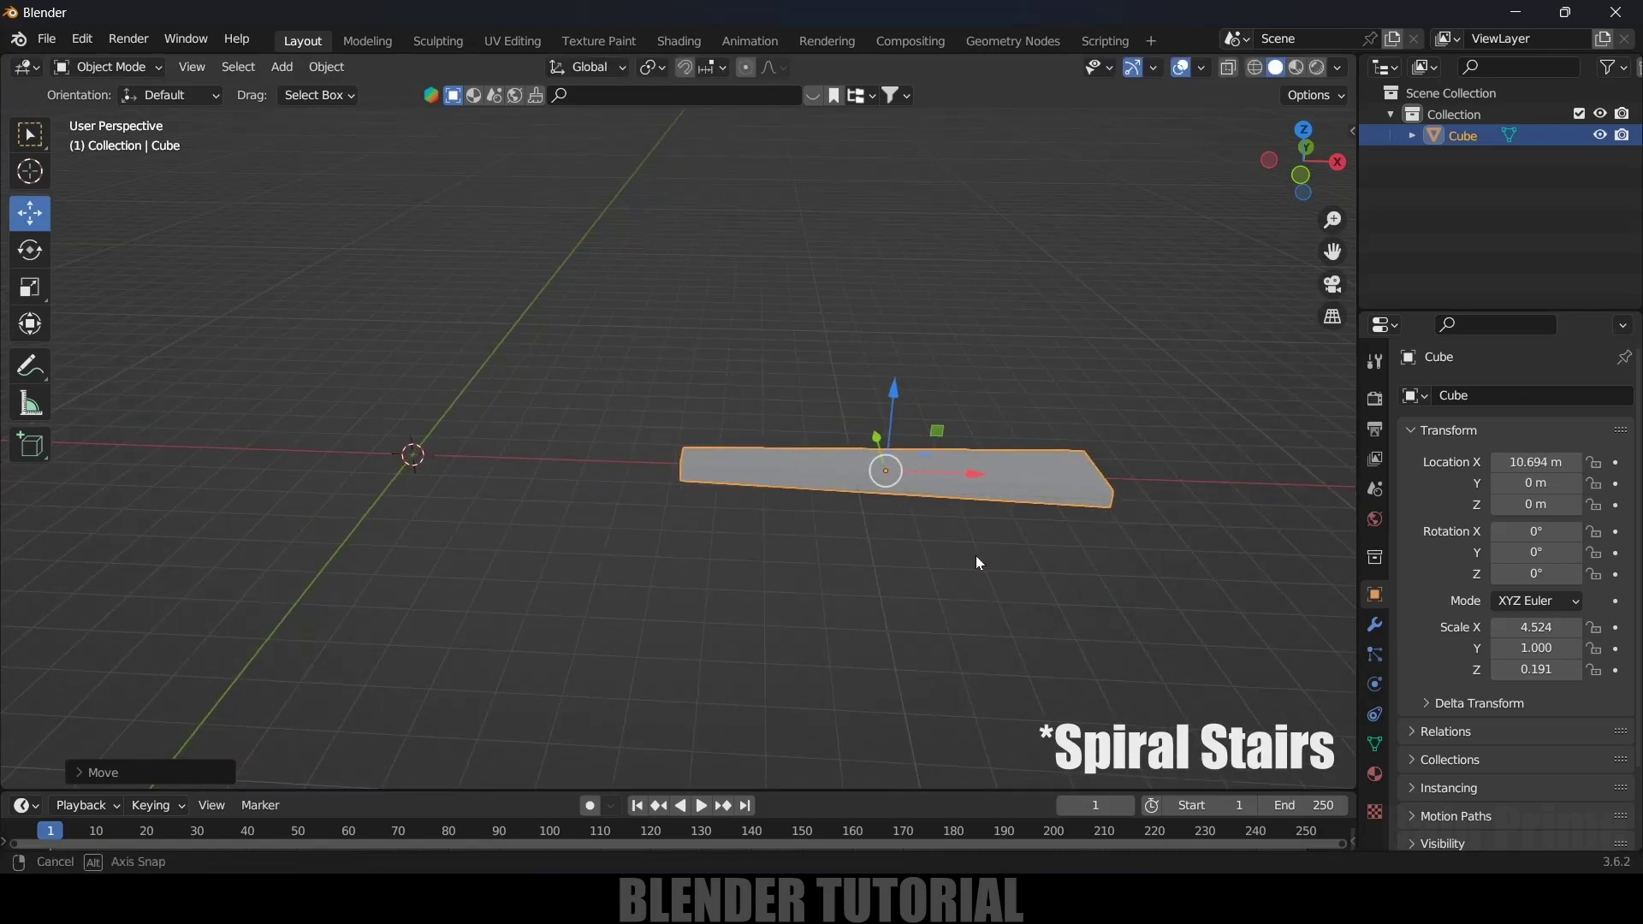
# Step: Show the sidebar and apply the step's scale so it reads 1.000
pyautogui.click(951, 608)
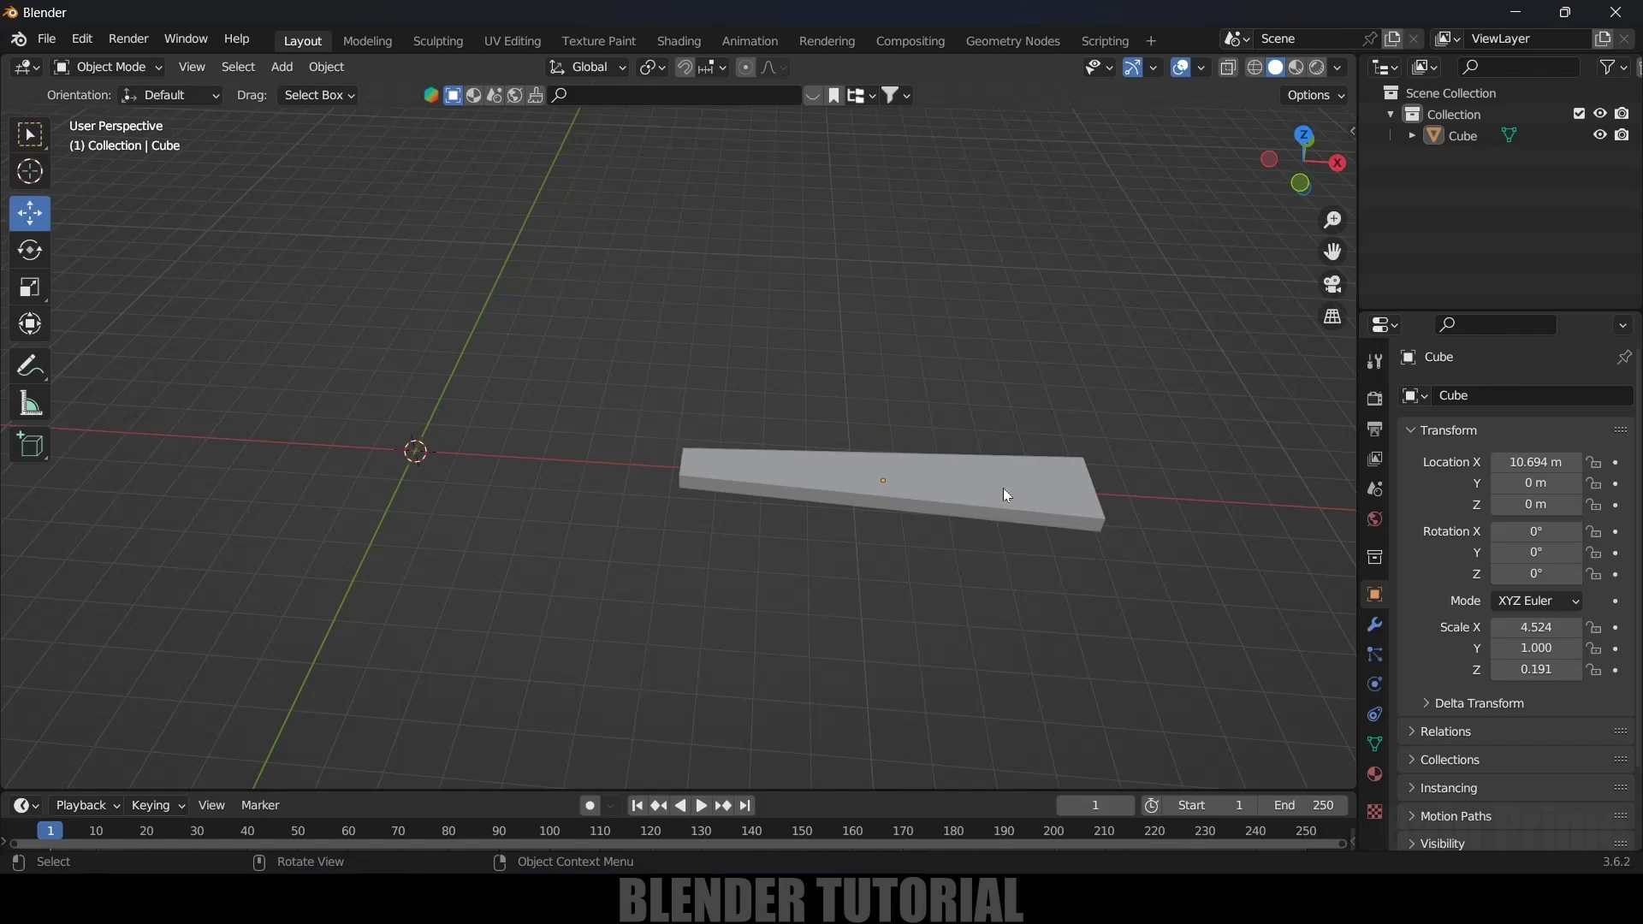
pyautogui.click(1000, 482)
pyautogui.press('n')
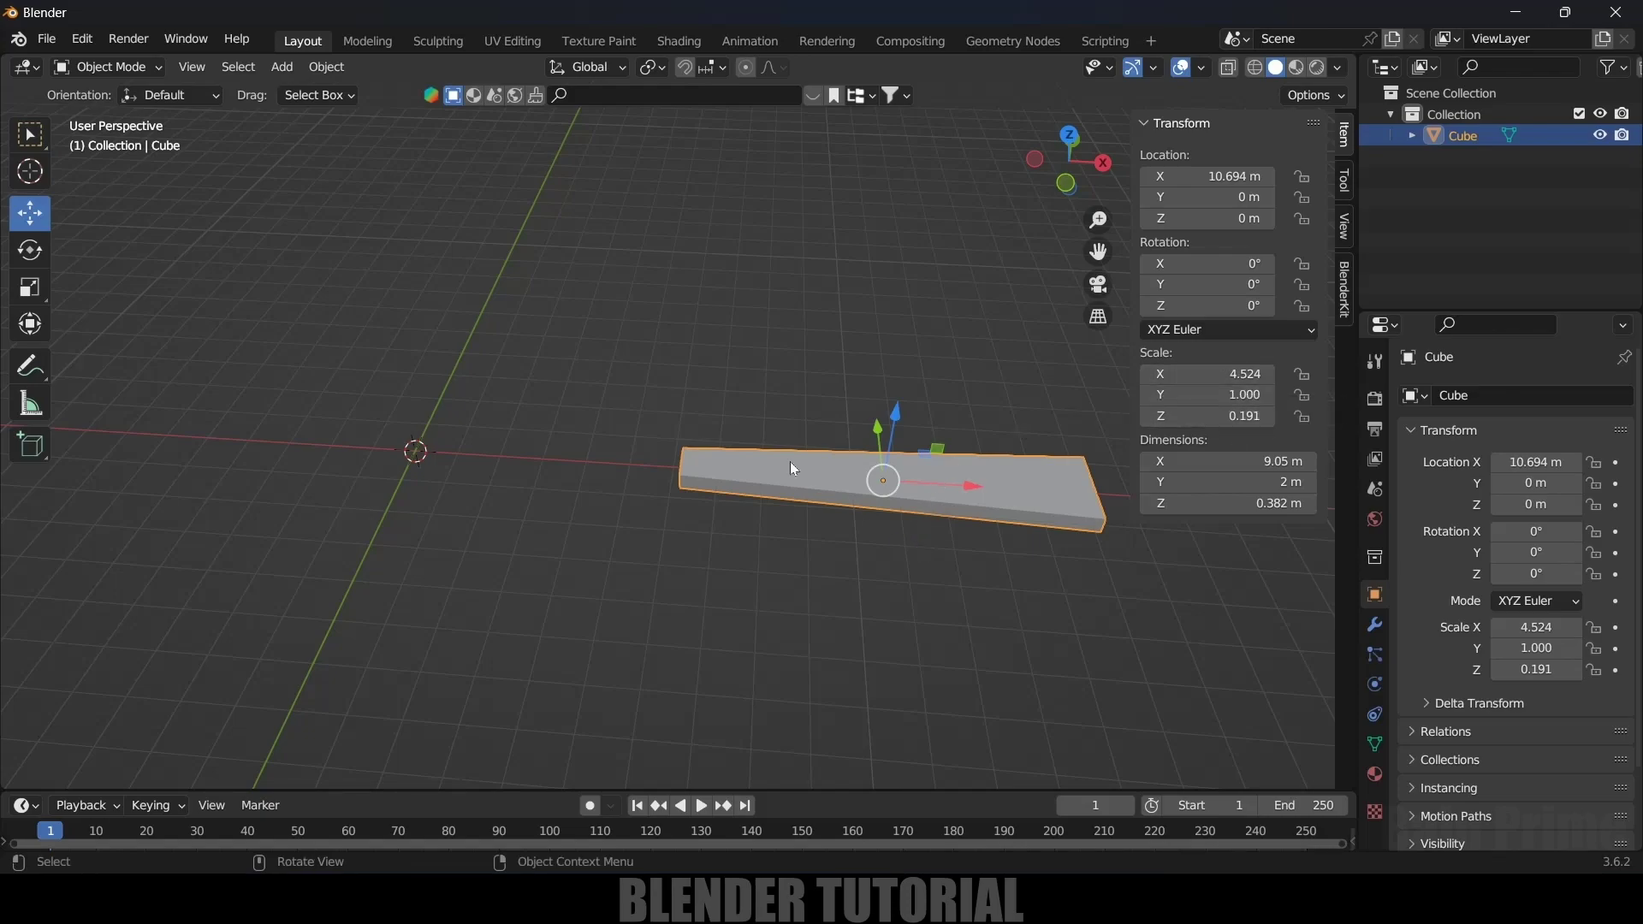
pyautogui.click(326, 67)
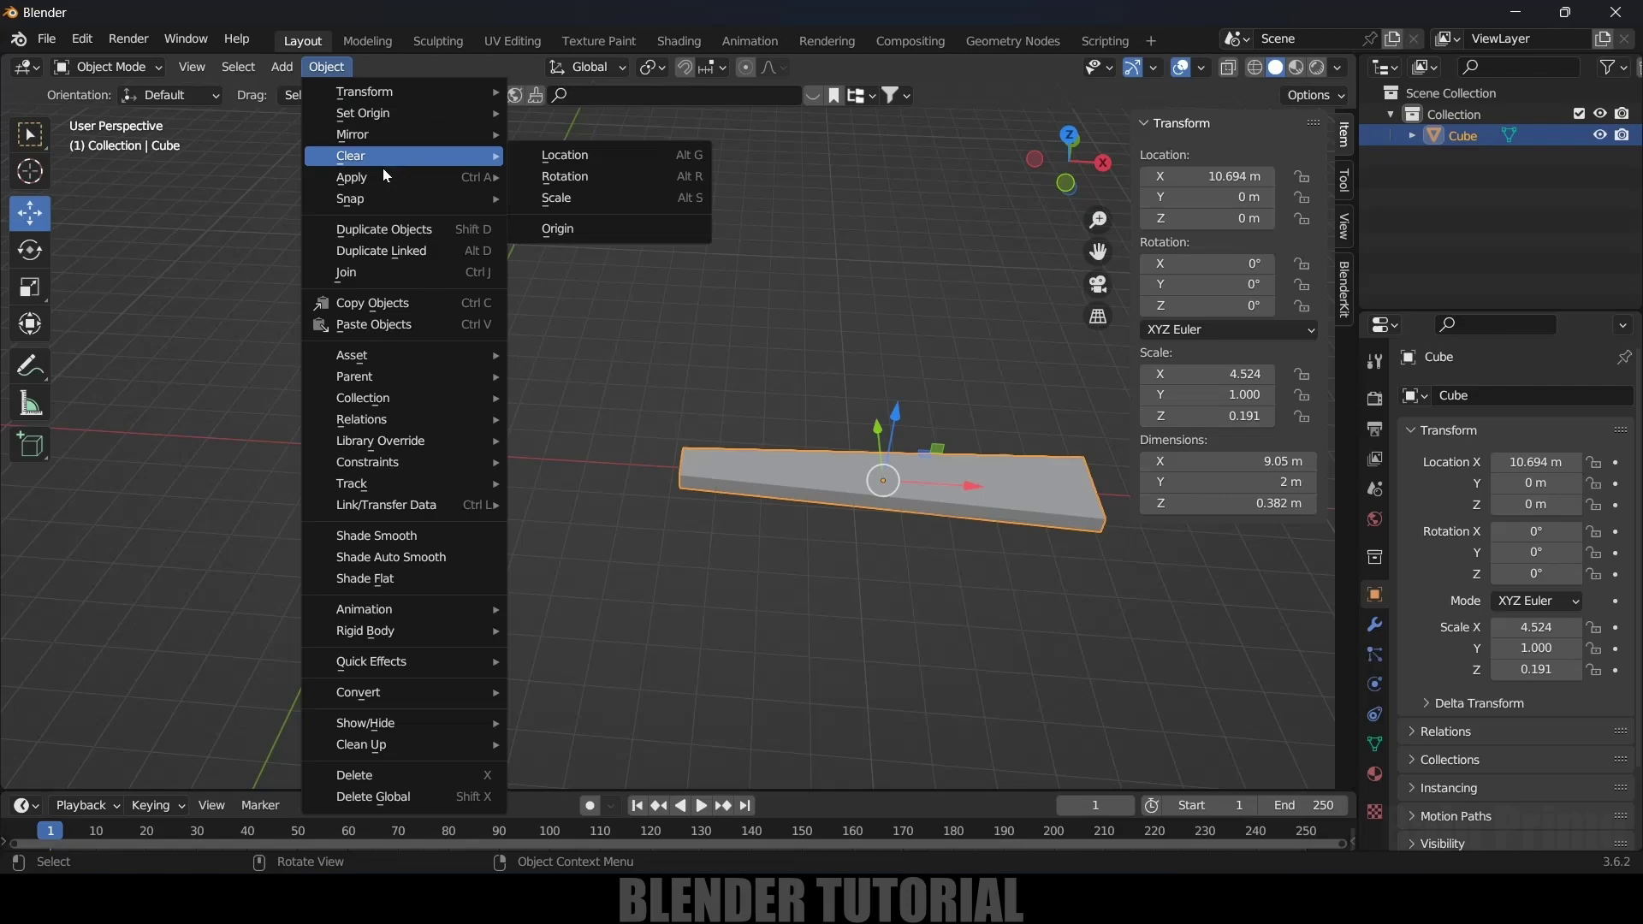
pyautogui.moveTo(493, 183)
pyautogui.click(557, 219)
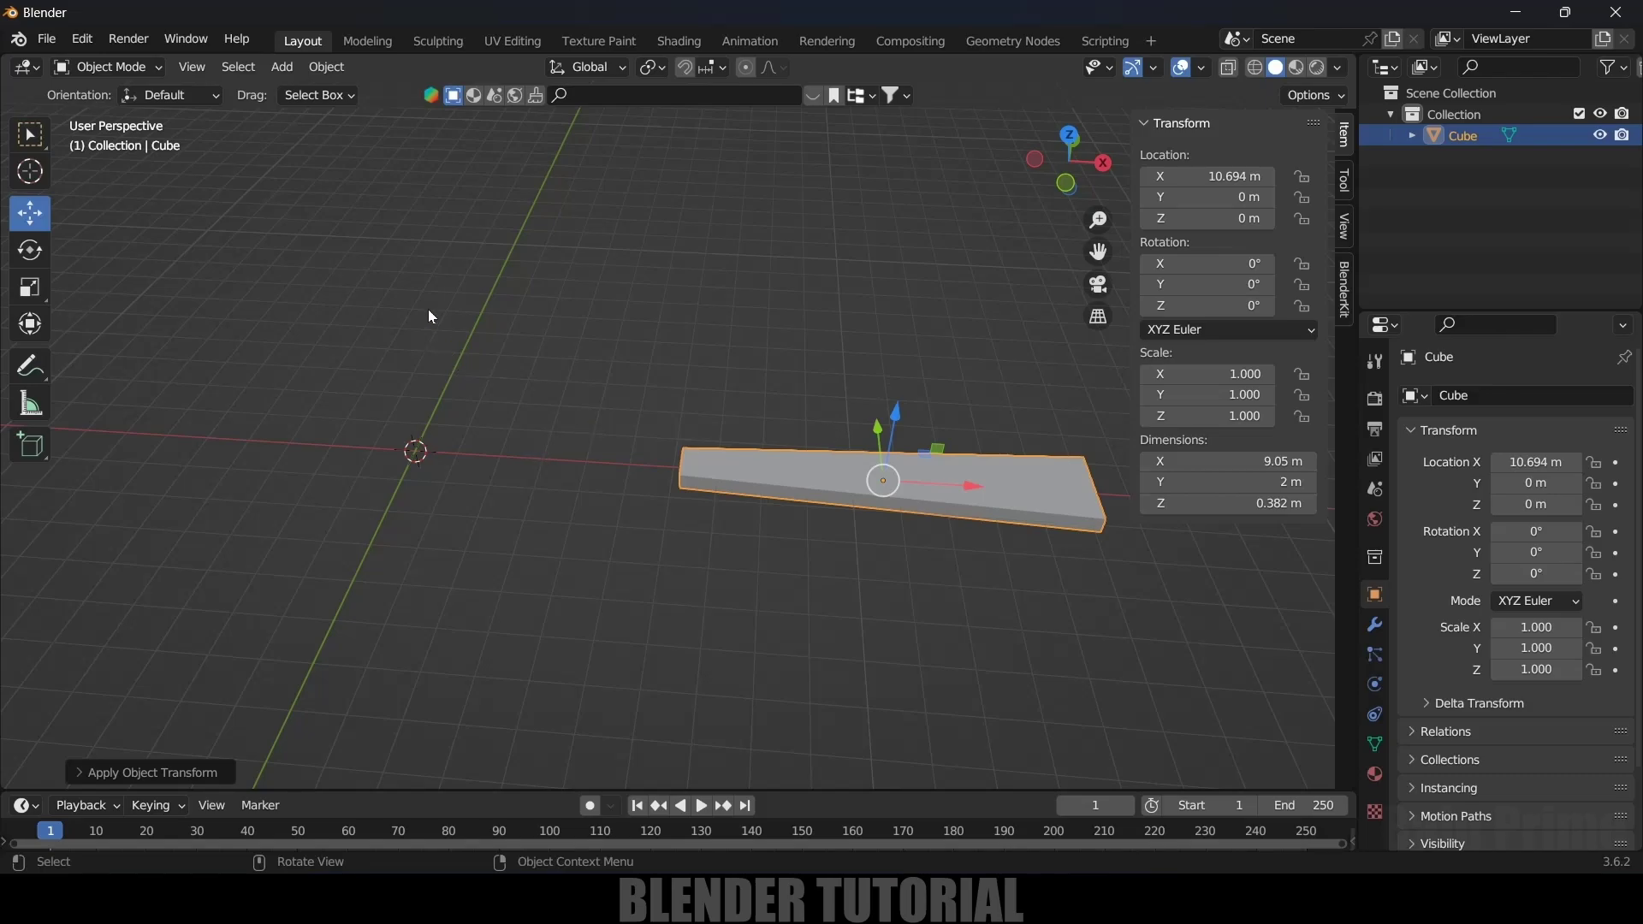
# Step: Add a Plain Axes empty at the origin and scale it to 5.845
pyautogui.click(282, 67)
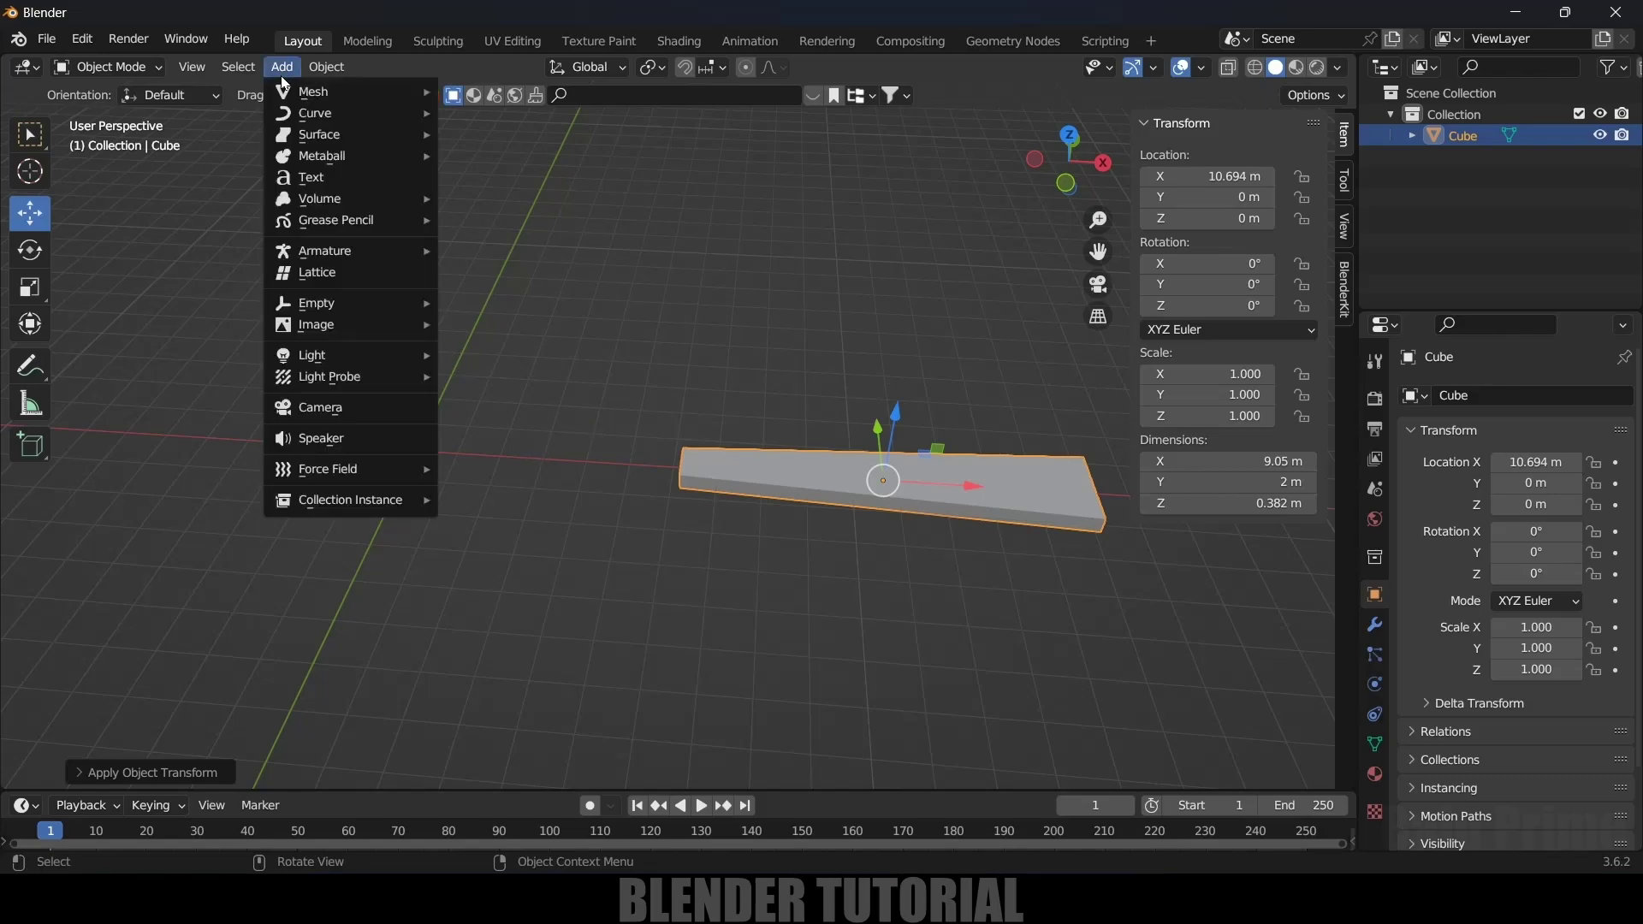
pyautogui.moveTo(377, 303)
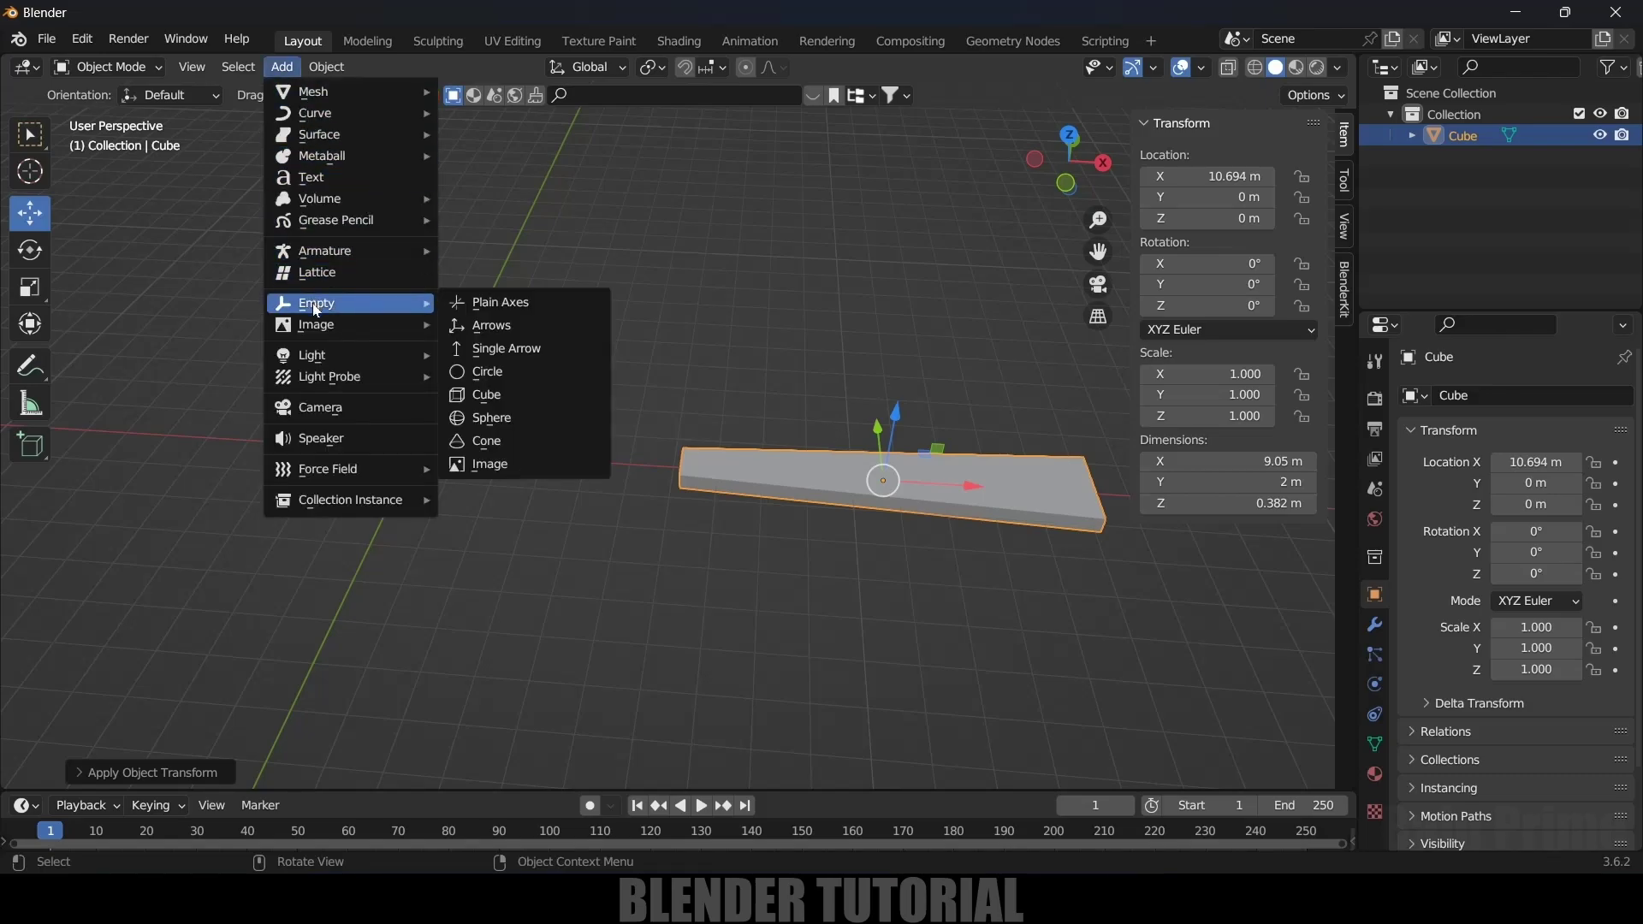
pyautogui.click(500, 301)
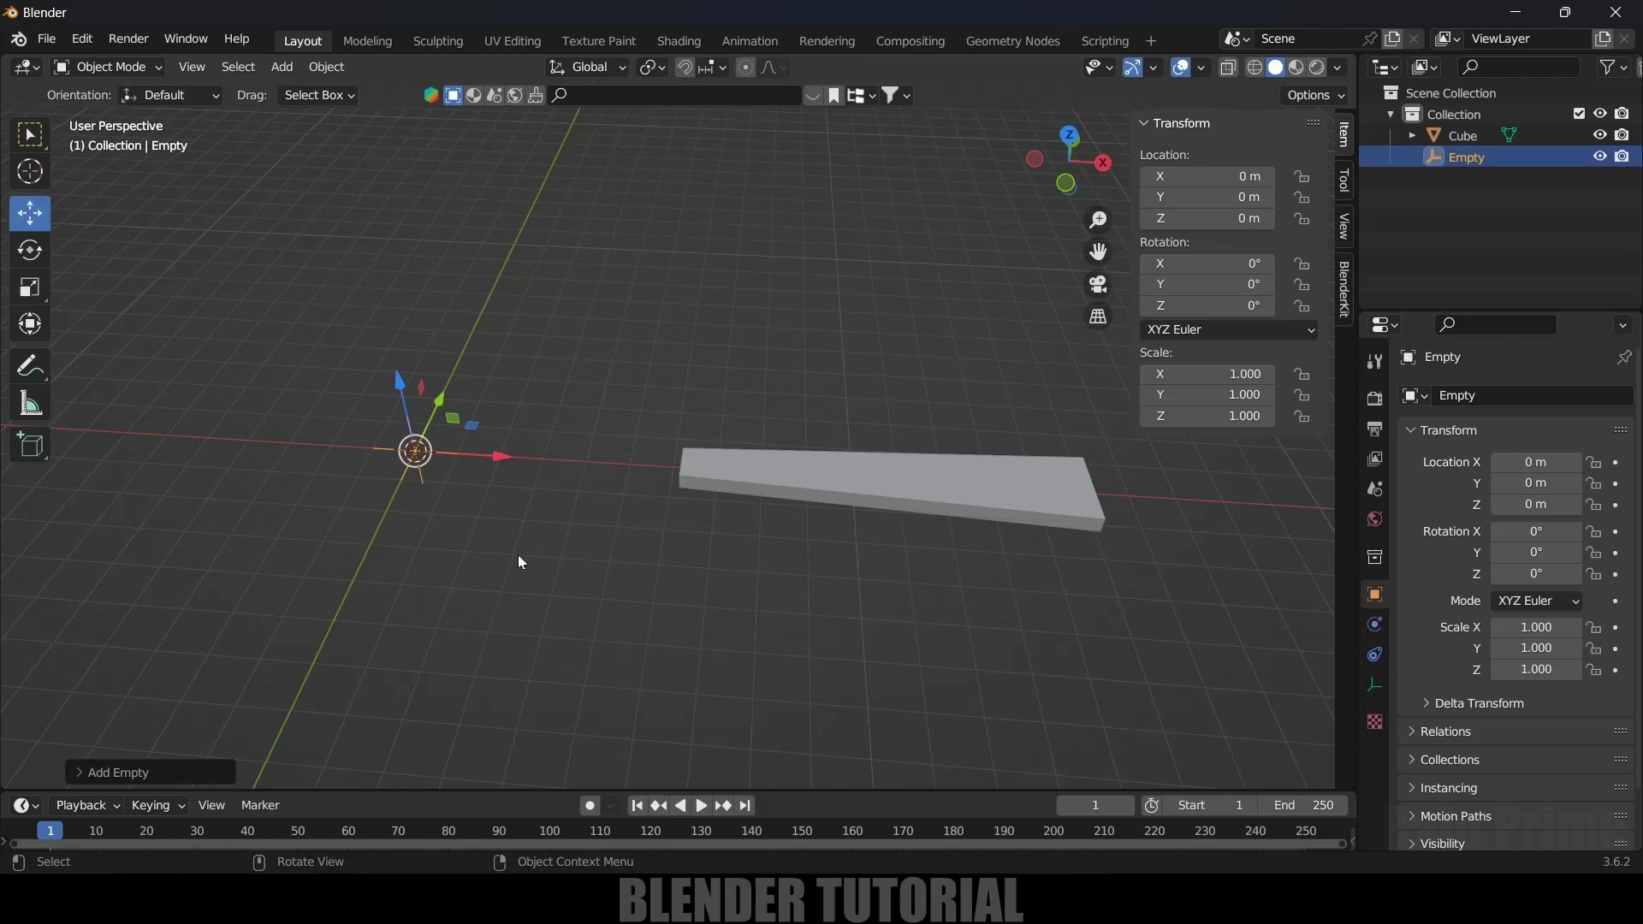
pyautogui.press('s')
pyautogui.click(1222, 747)
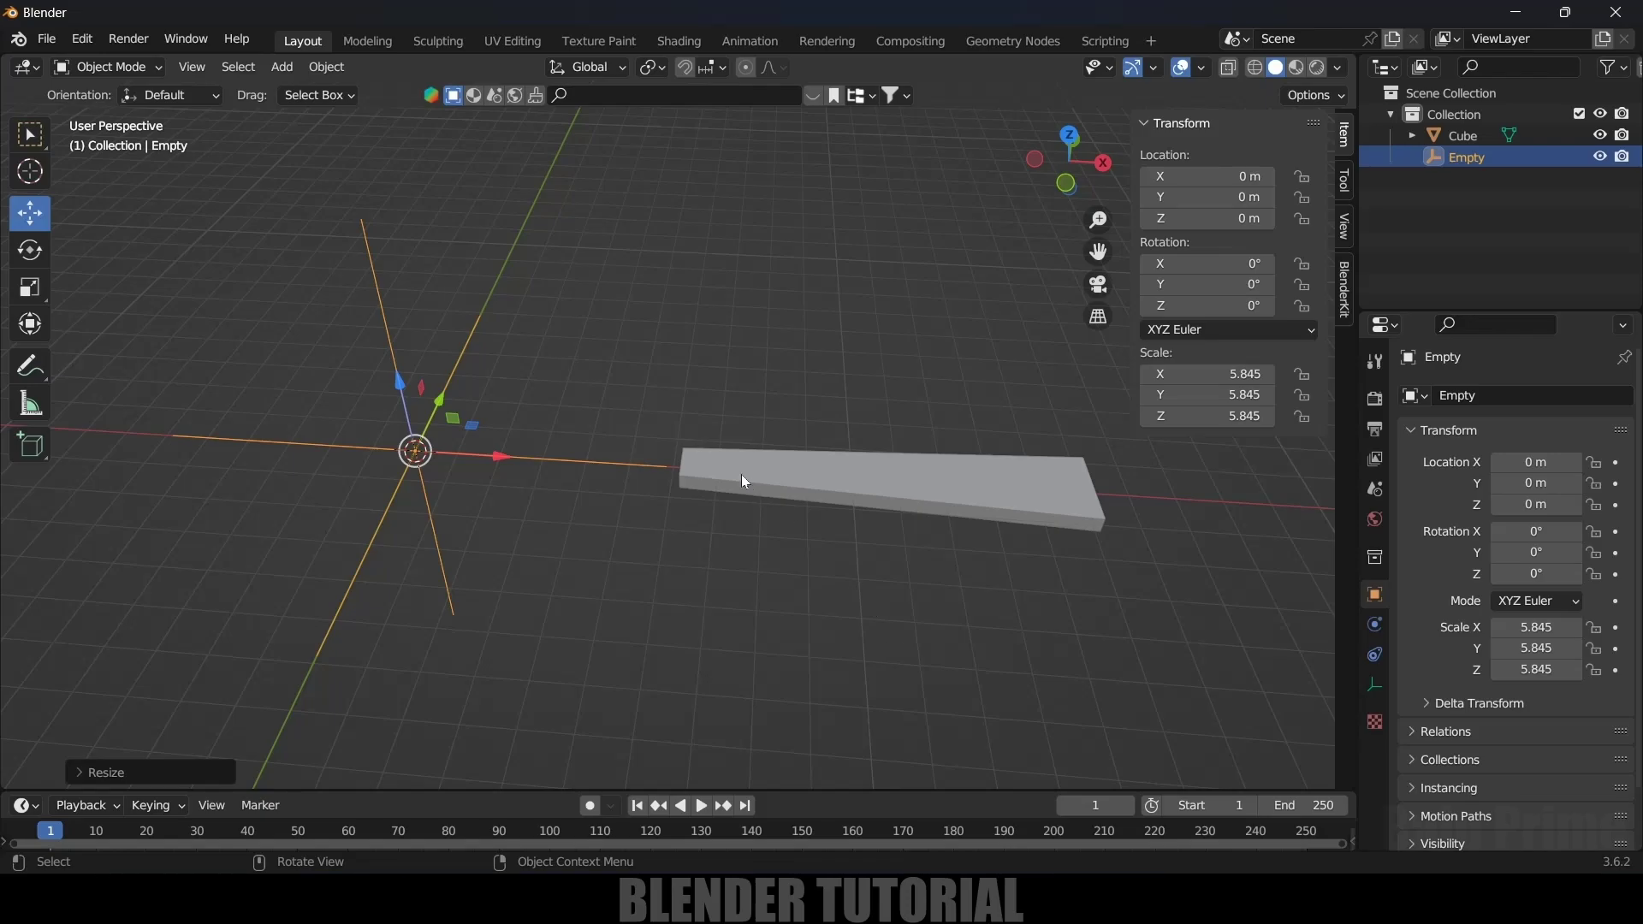
# Step: Apply the empty's scale, then select the step and frame it
pyautogui.click(322, 70)
pyautogui.moveTo(351, 179)
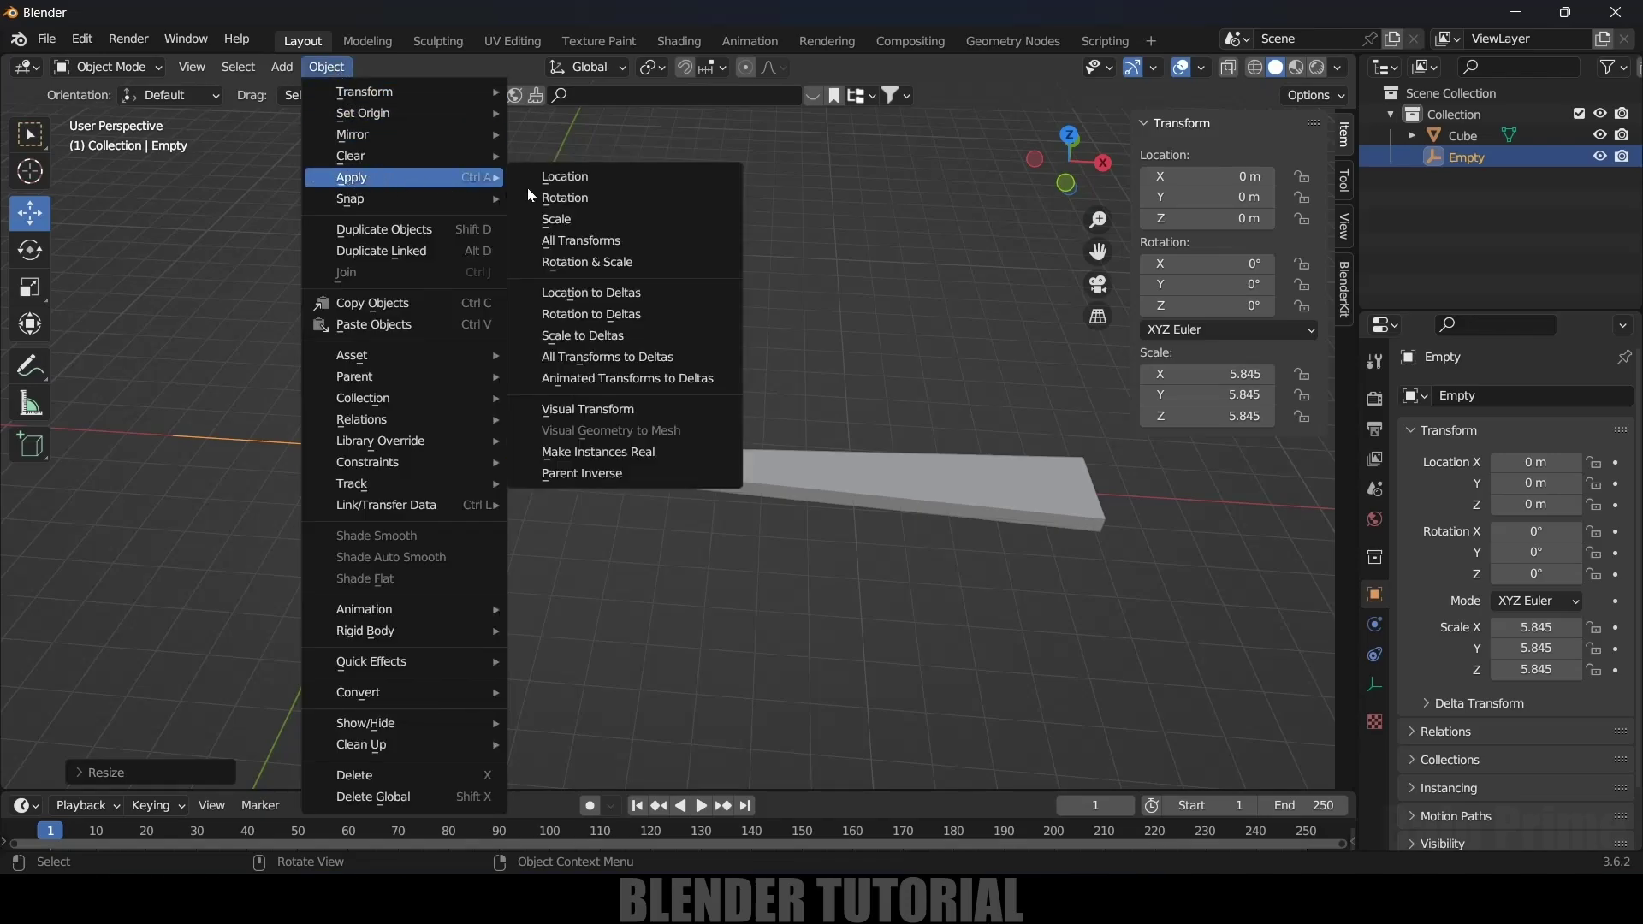
pyautogui.click(558, 221)
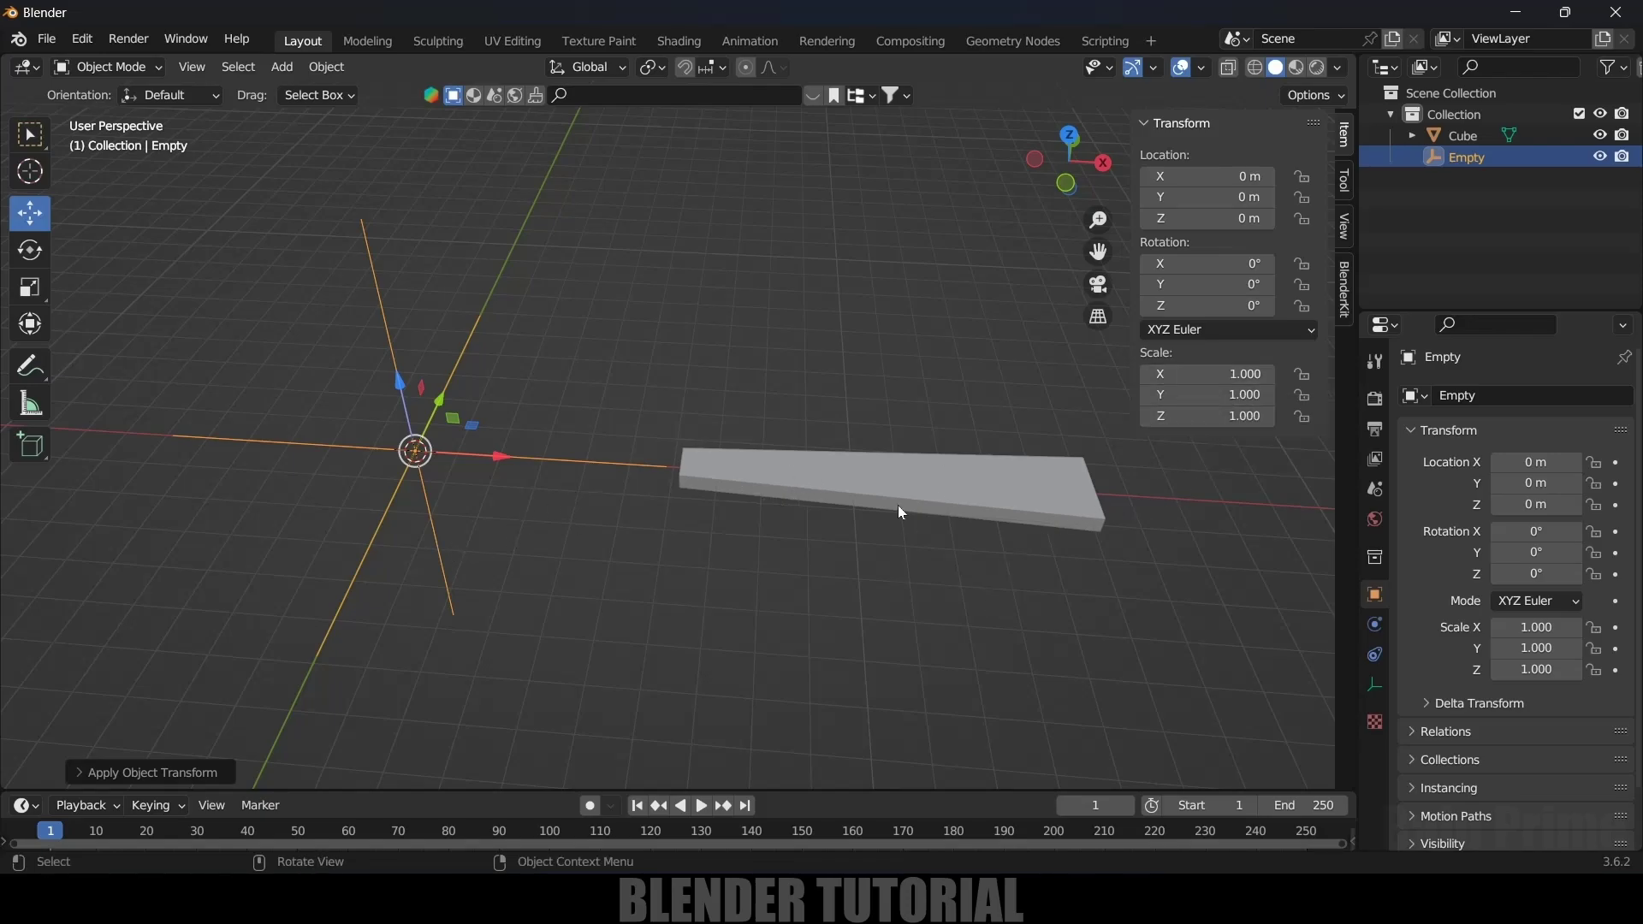
pyautogui.click(924, 583)
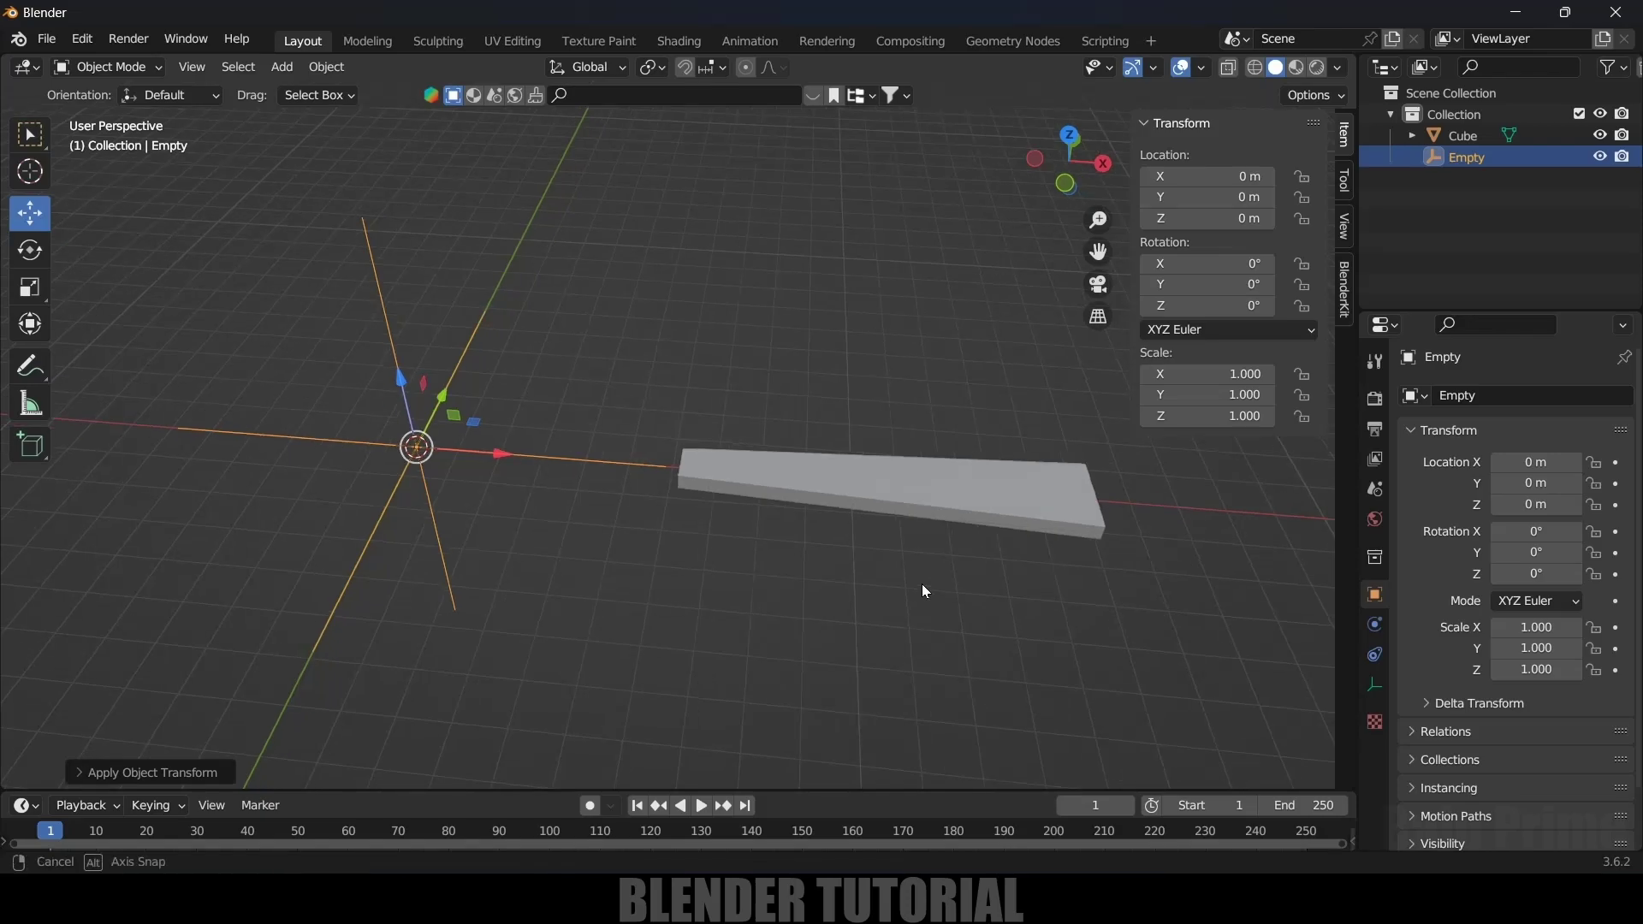
pyautogui.press('KP_Decimal')
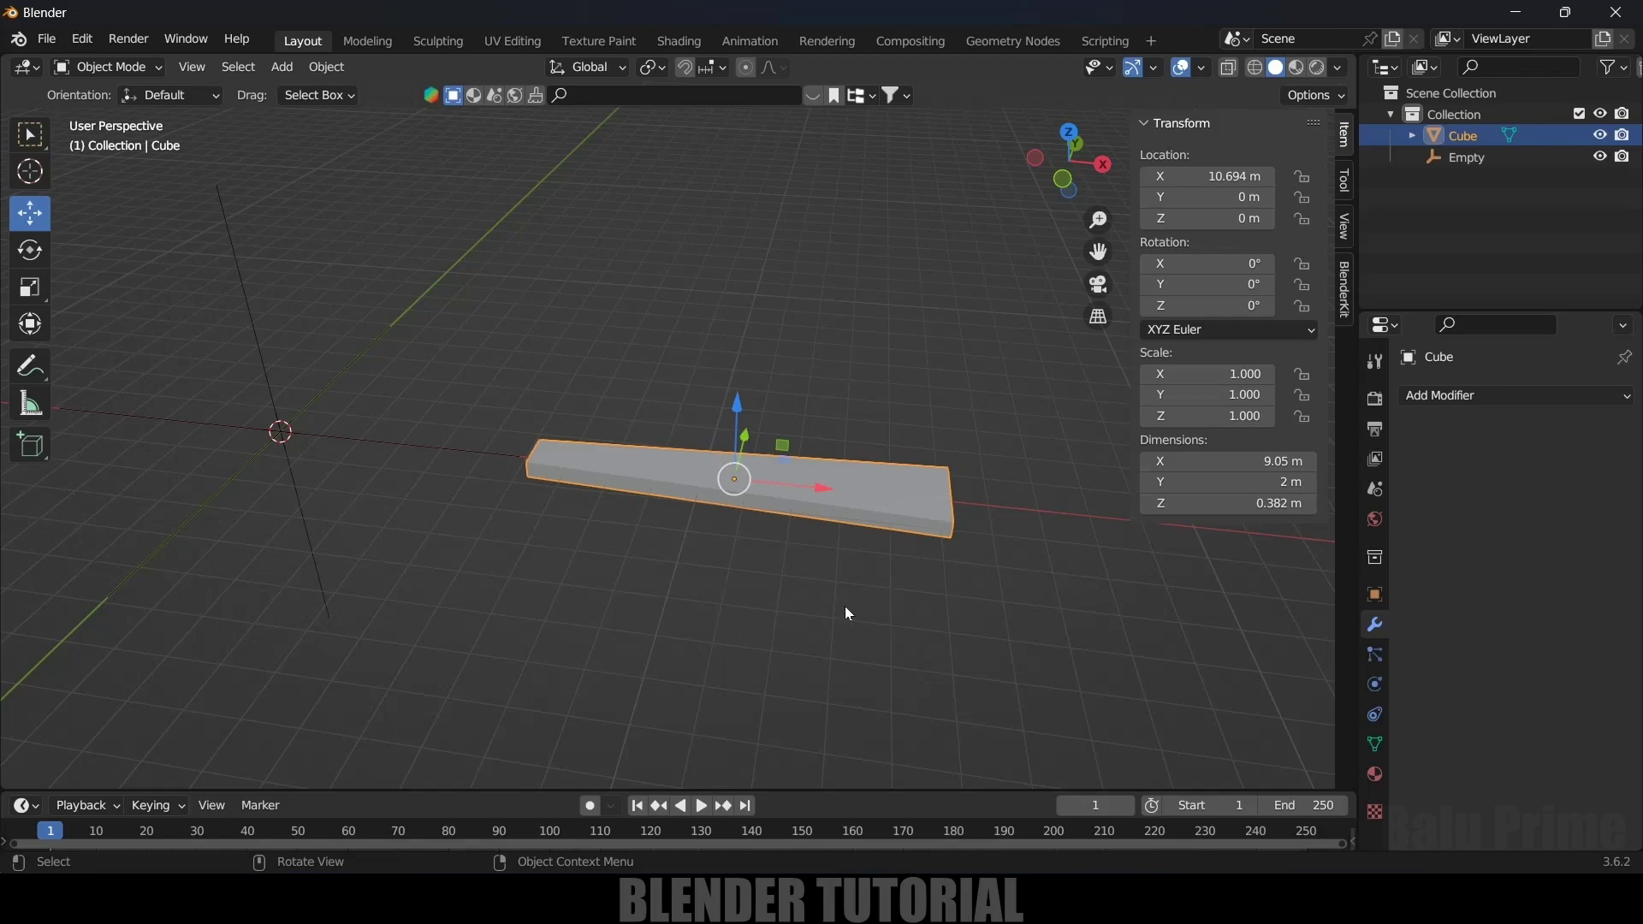
# Step: Move the step's origin to the world origin so its location reads 0 m
pyautogui.click(869, 587)
pyautogui.click(890, 509)
pyautogui.click(718, 314)
pyautogui.click(660, 467)
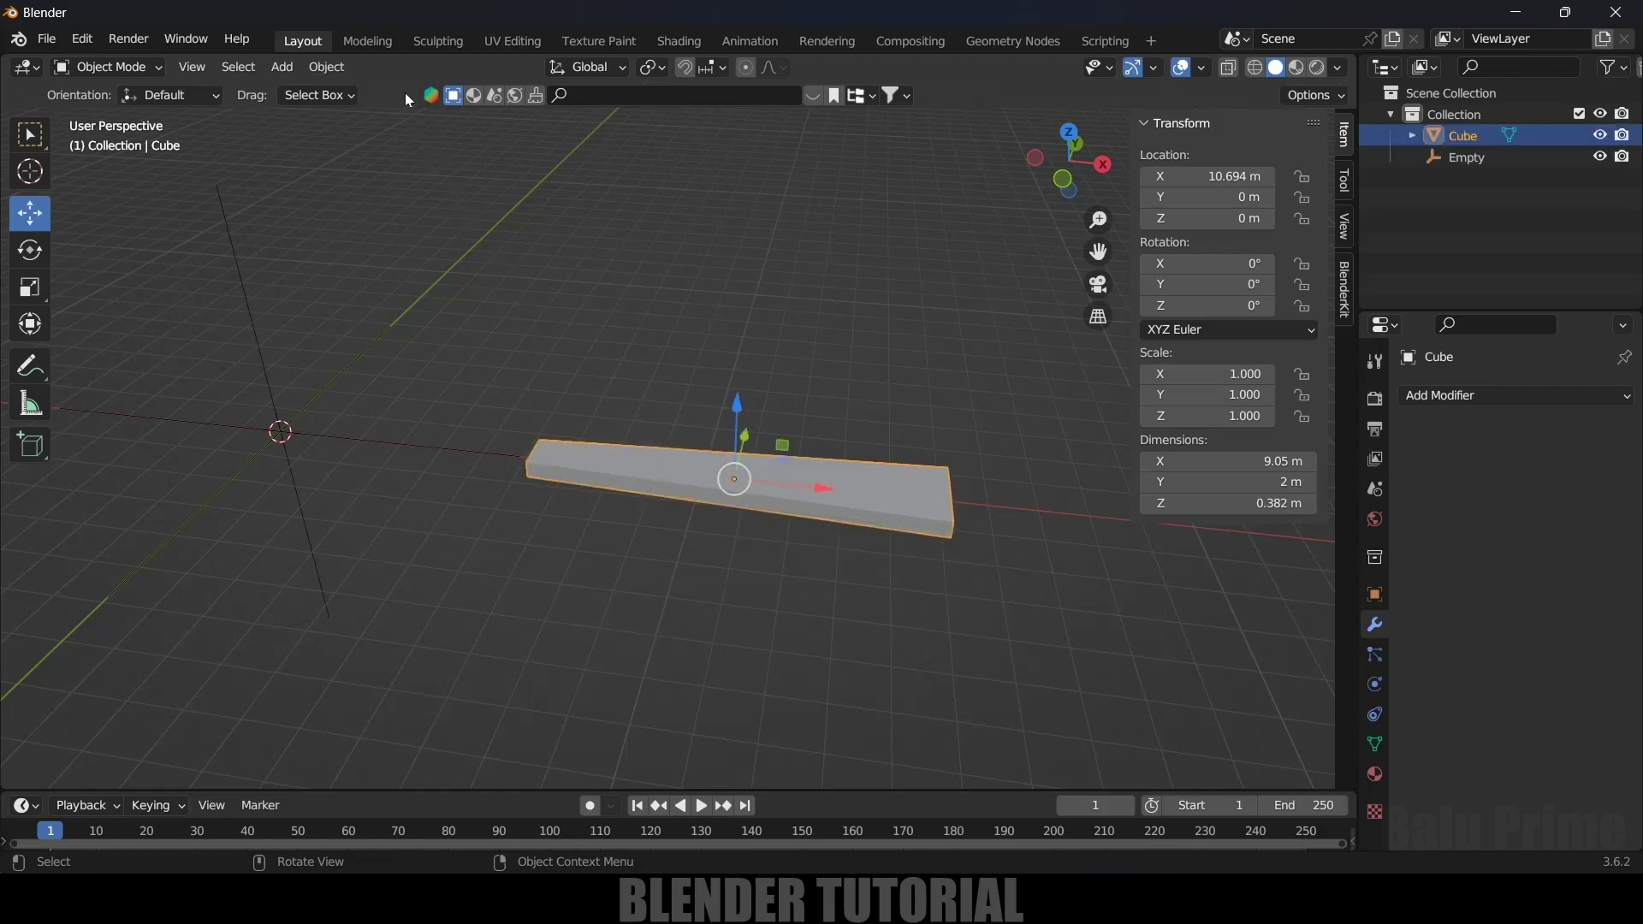
pyautogui.click(317, 67)
pyautogui.moveTo(423, 113)
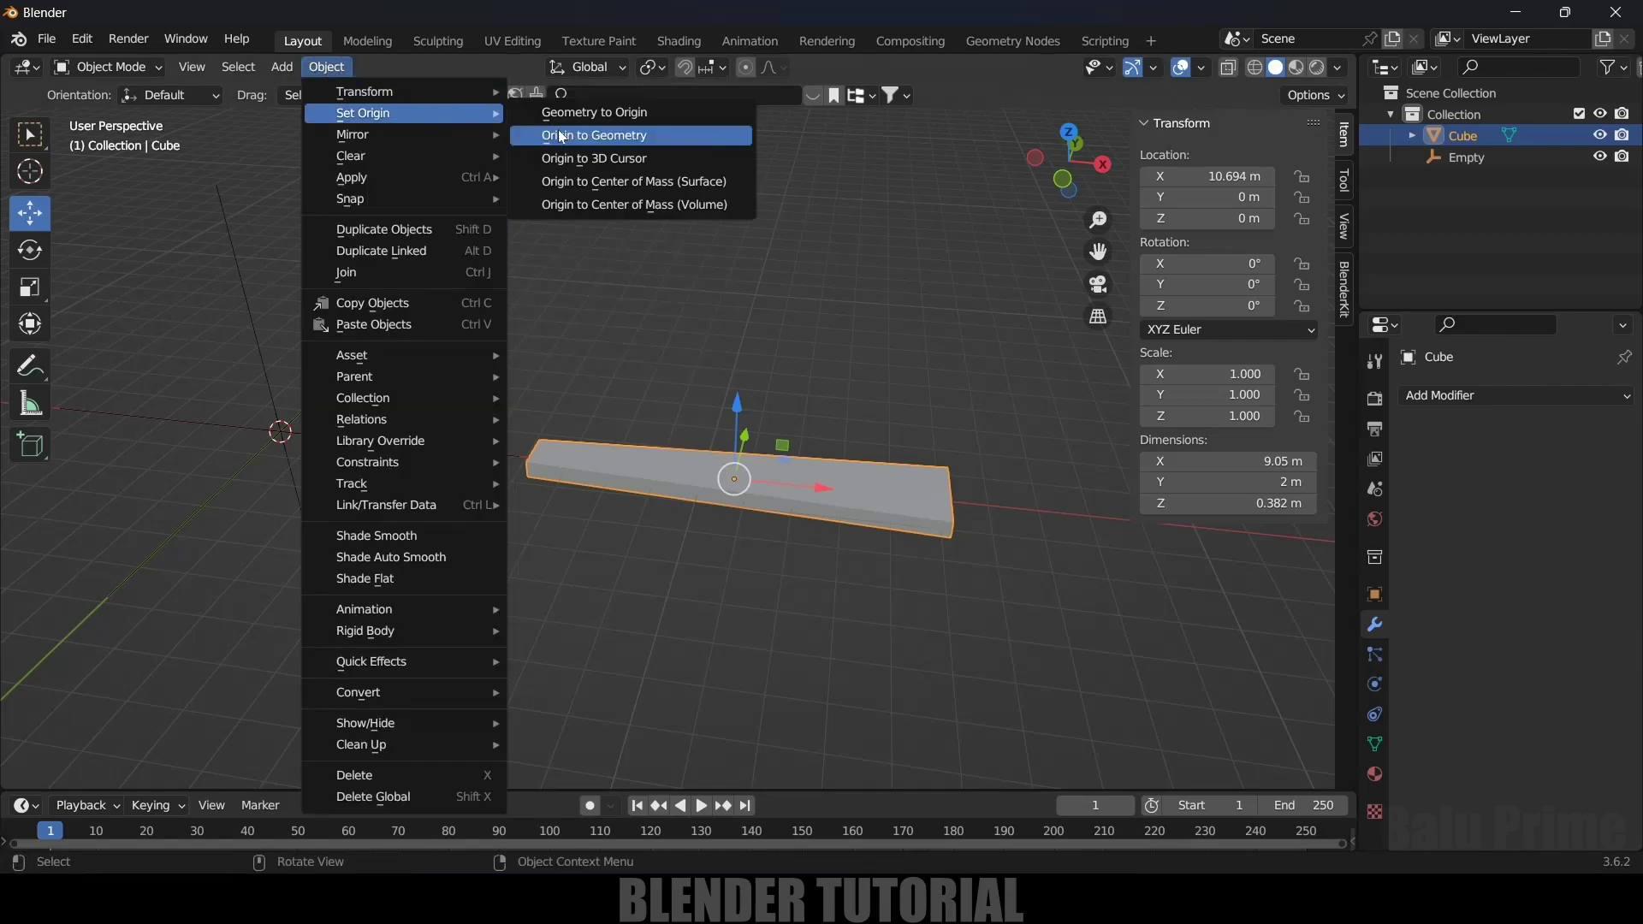
pyautogui.click(634, 159)
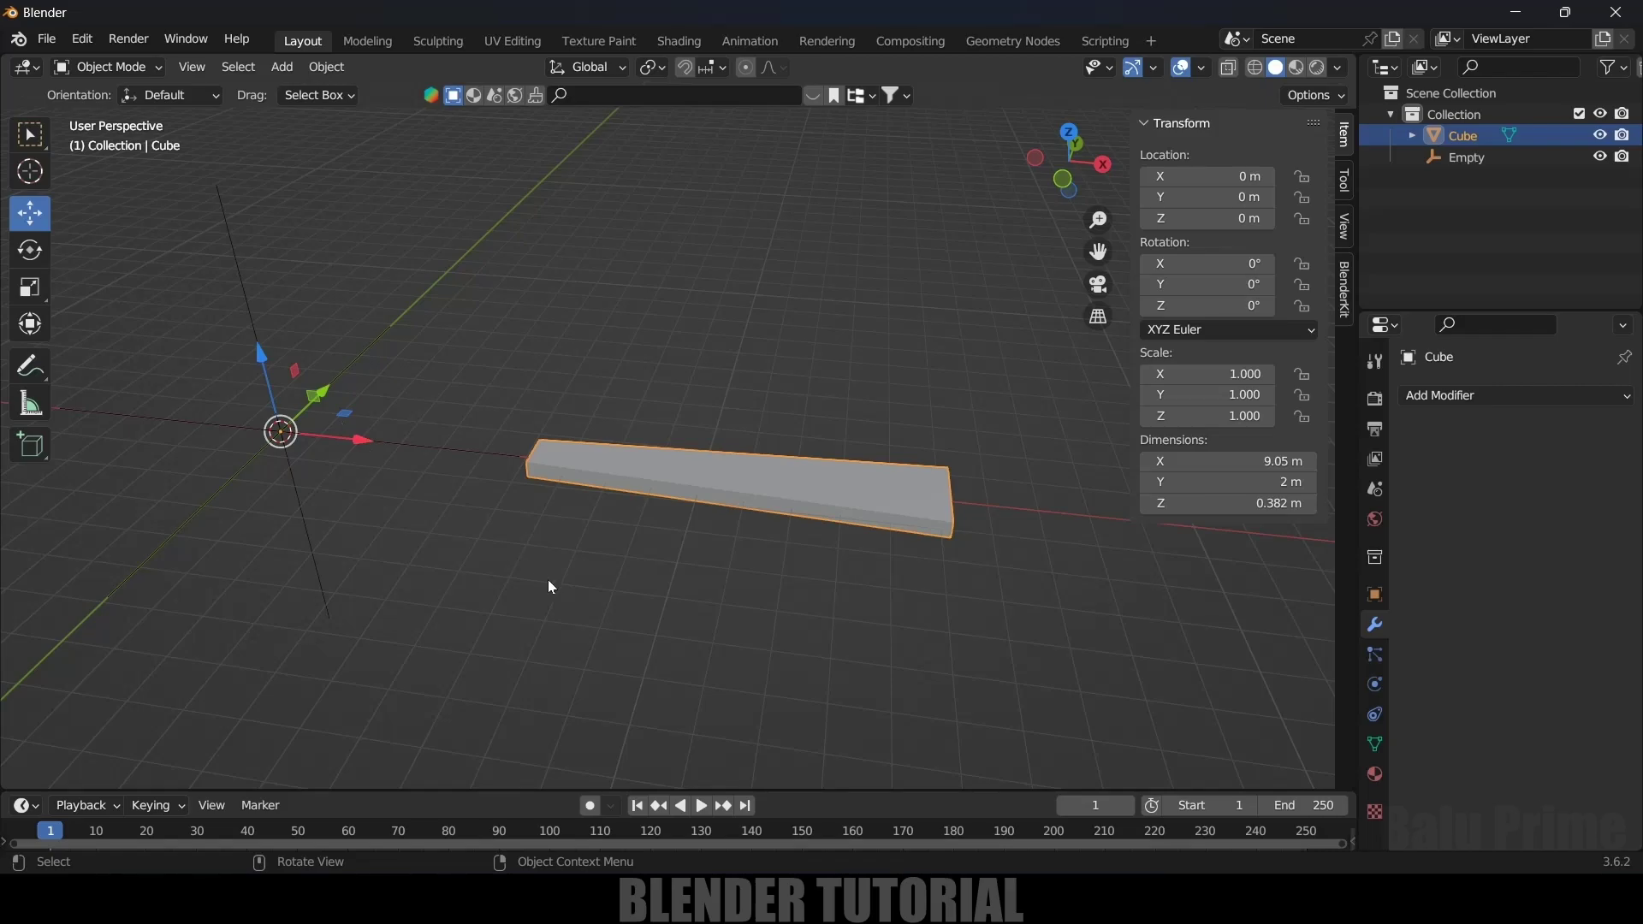
# Step: Reselect the step and bring up its list of modifiers
pyautogui.click(895, 587)
pyautogui.click(849, 505)
pyautogui.click(1478, 398)
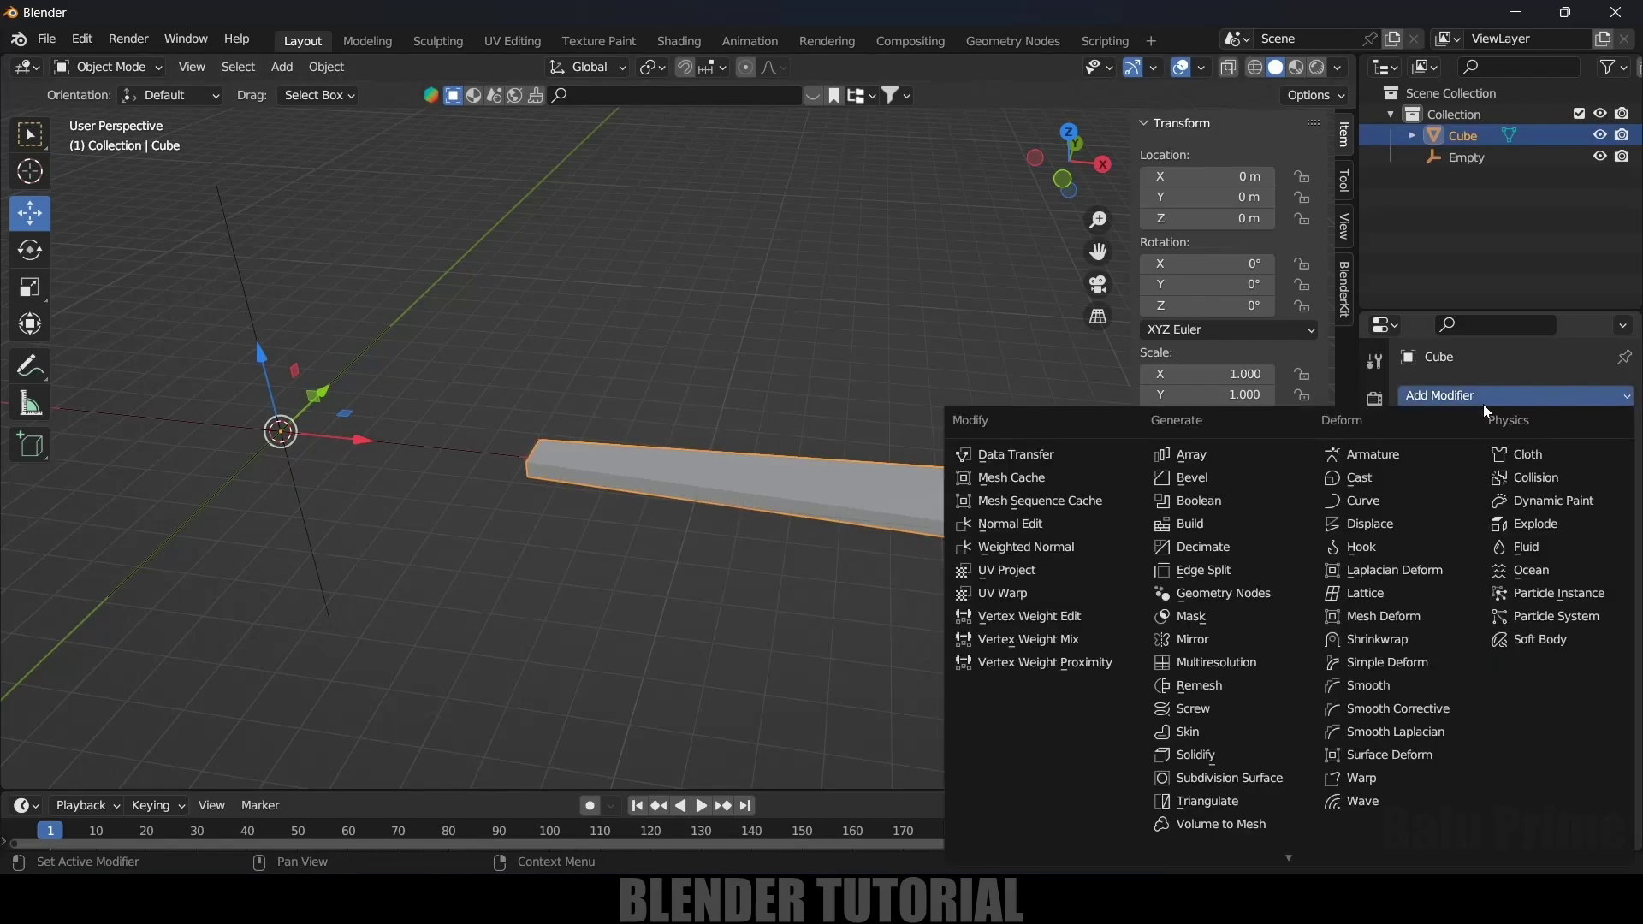
# Step: Add an Array modifier with Relative Offset off, Object Offset by Empty, and Count 40
pyautogui.click(1225, 450)
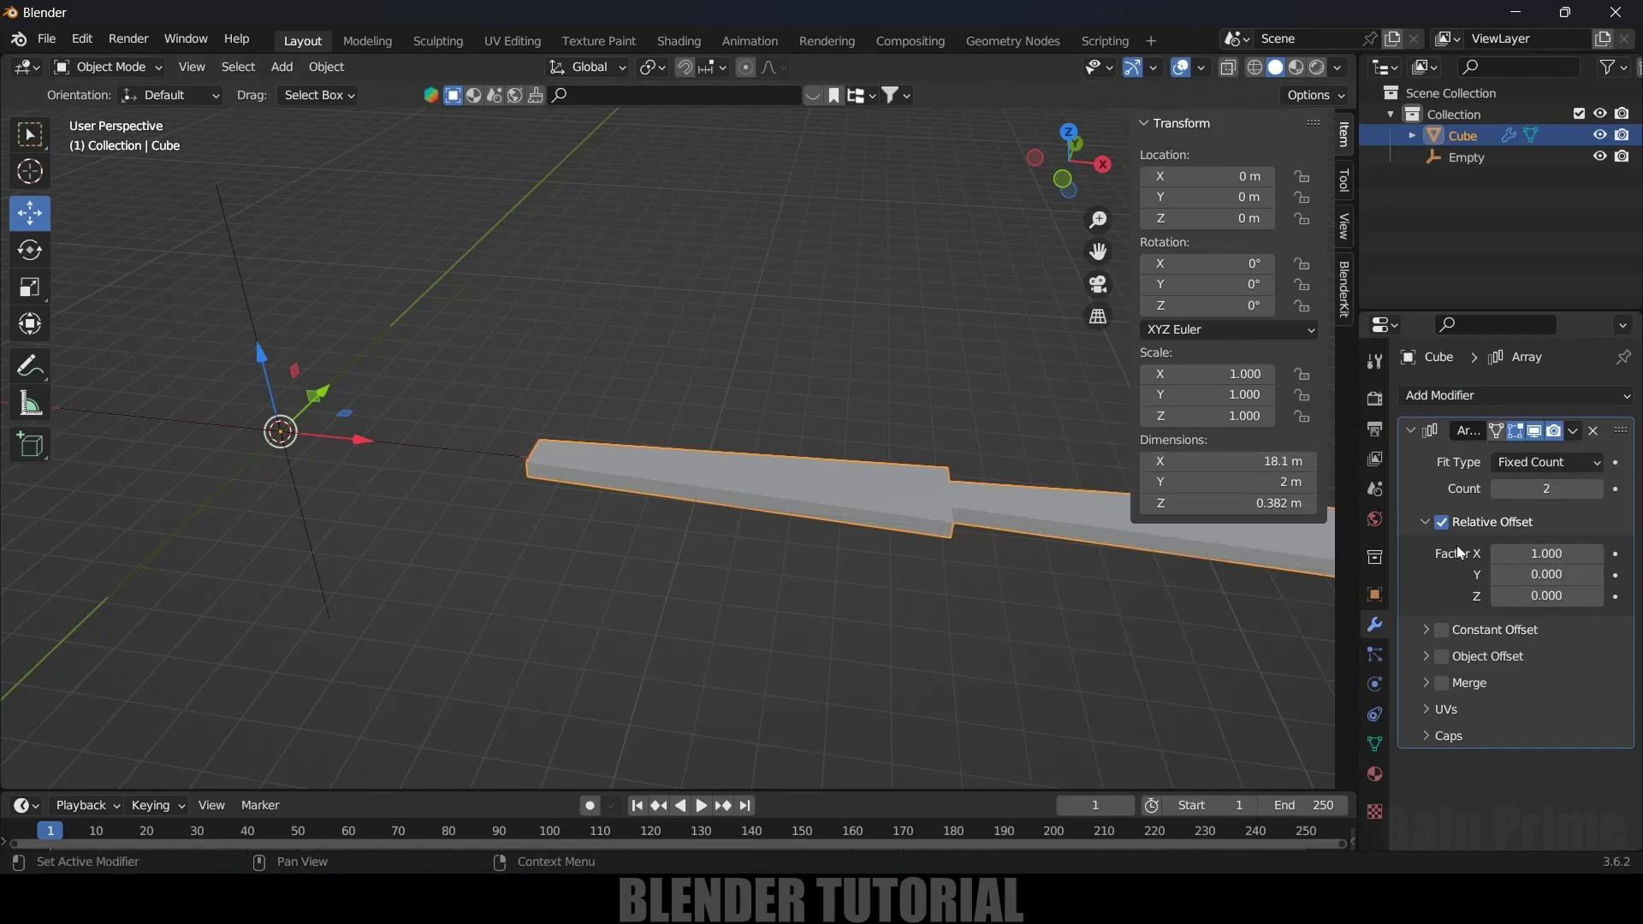
pyautogui.click(1443, 522)
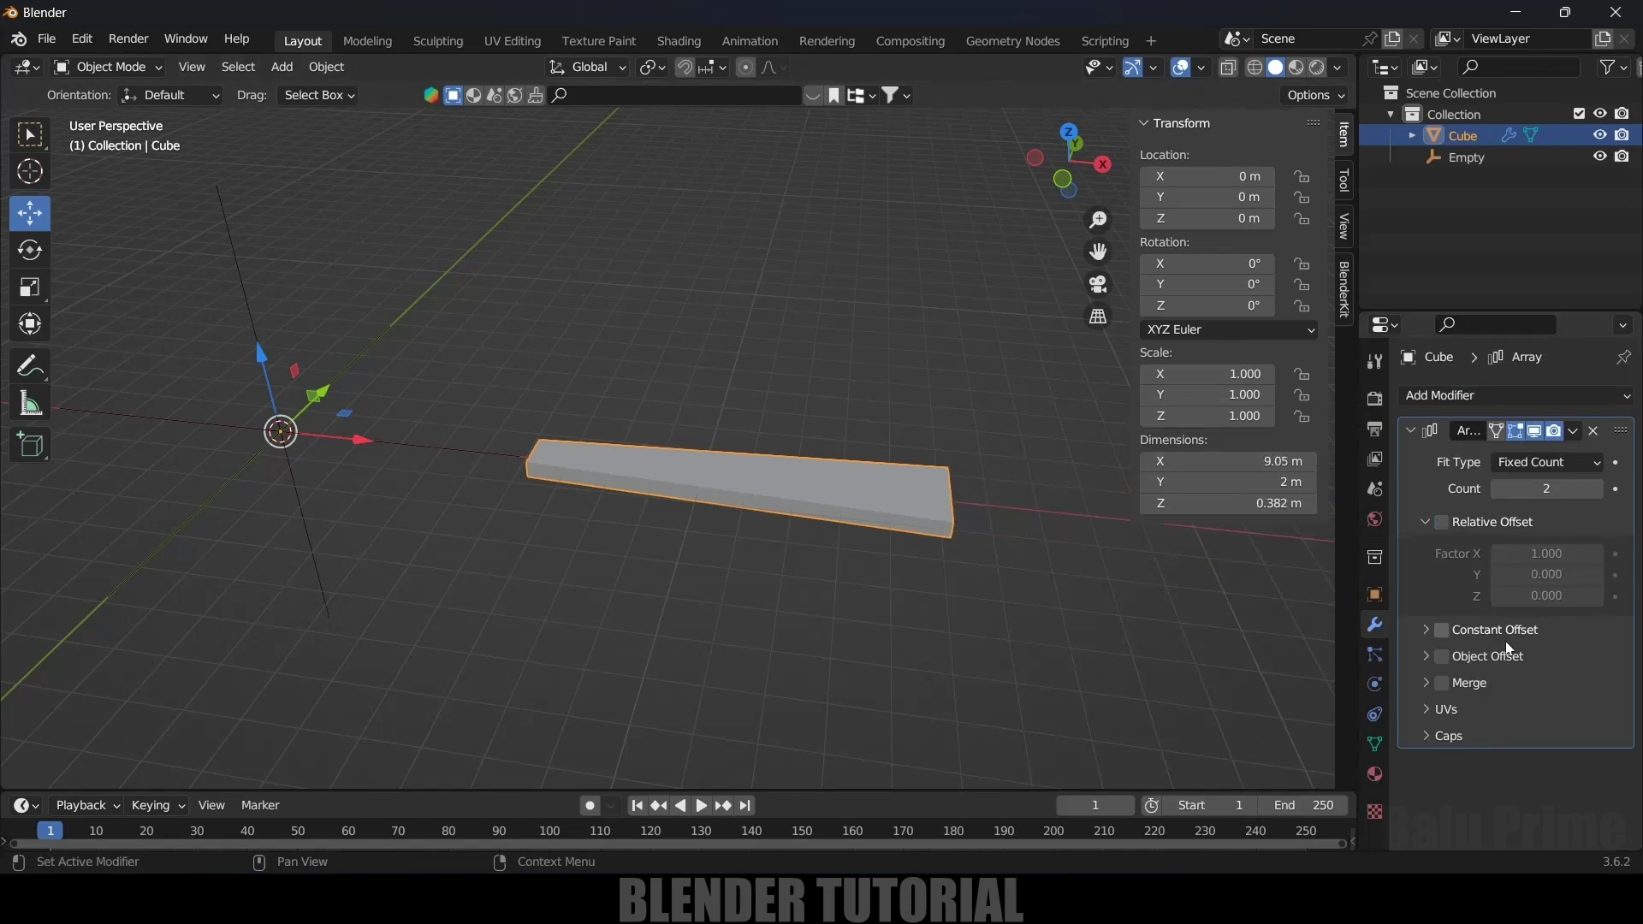
pyautogui.click(1424, 657)
pyautogui.click(1544, 691)
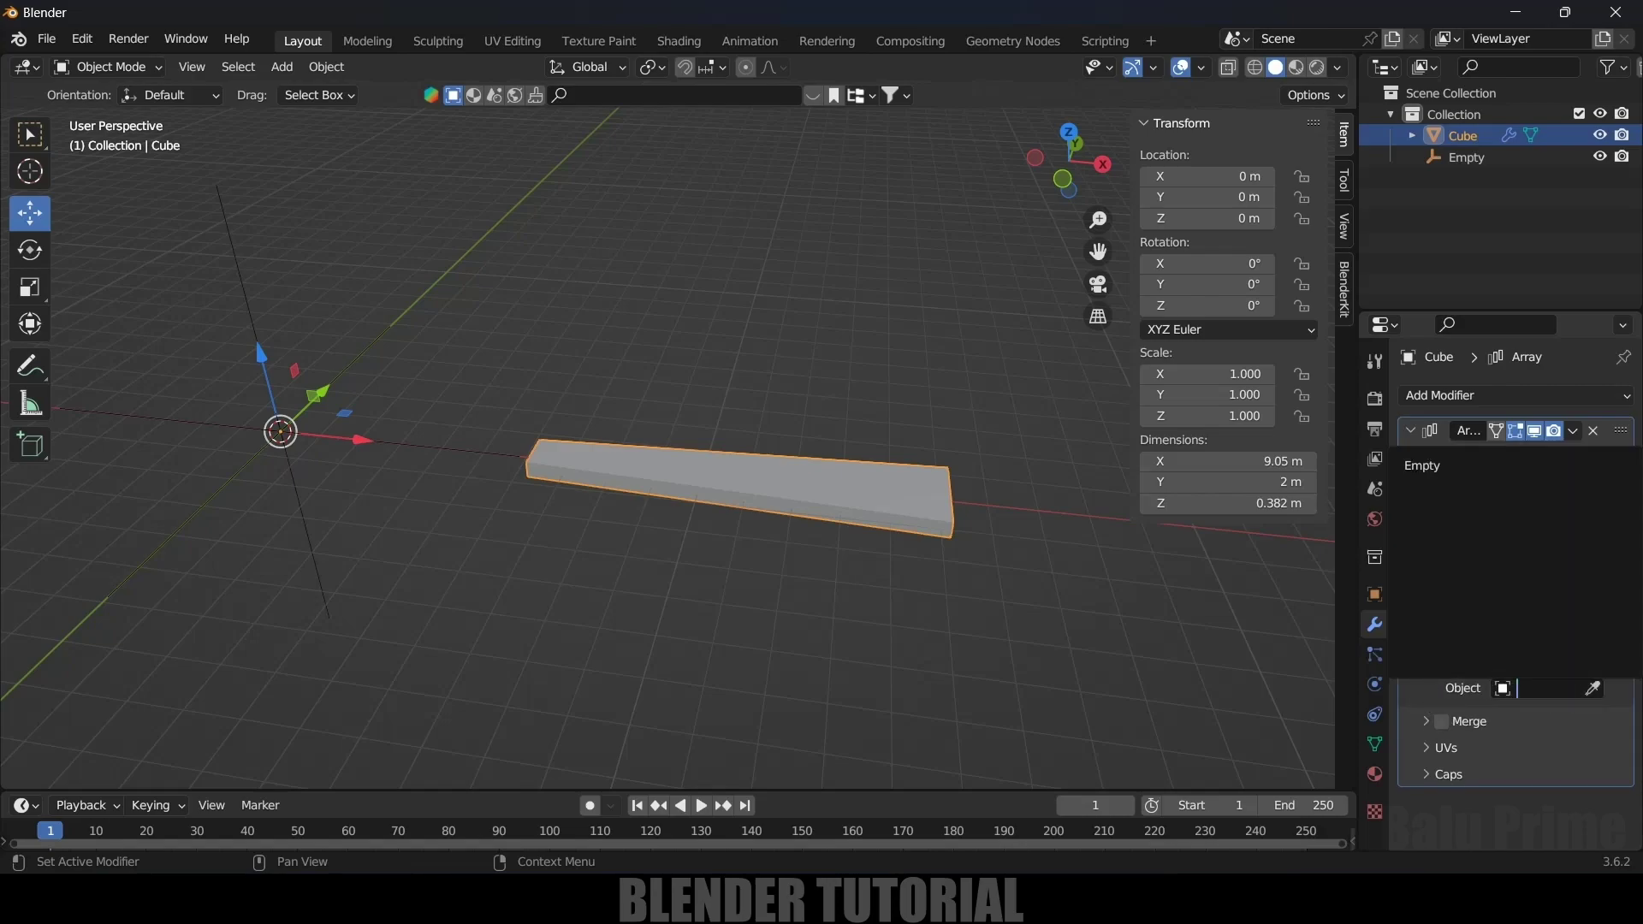
pyautogui.click(1435, 468)
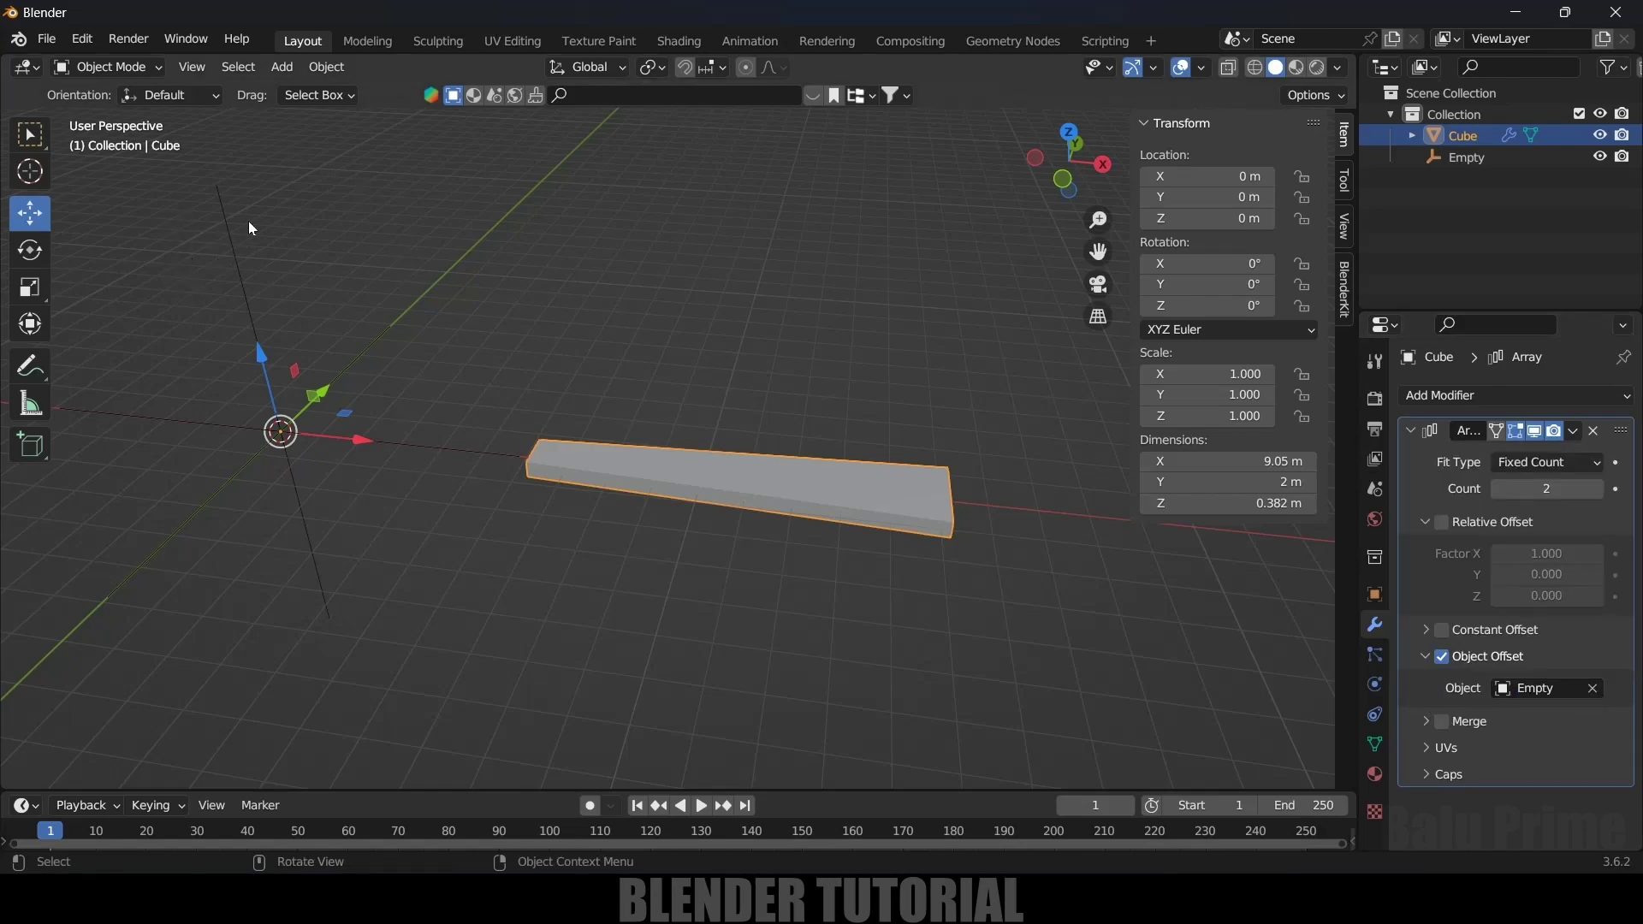
pyautogui.click(1540, 488)
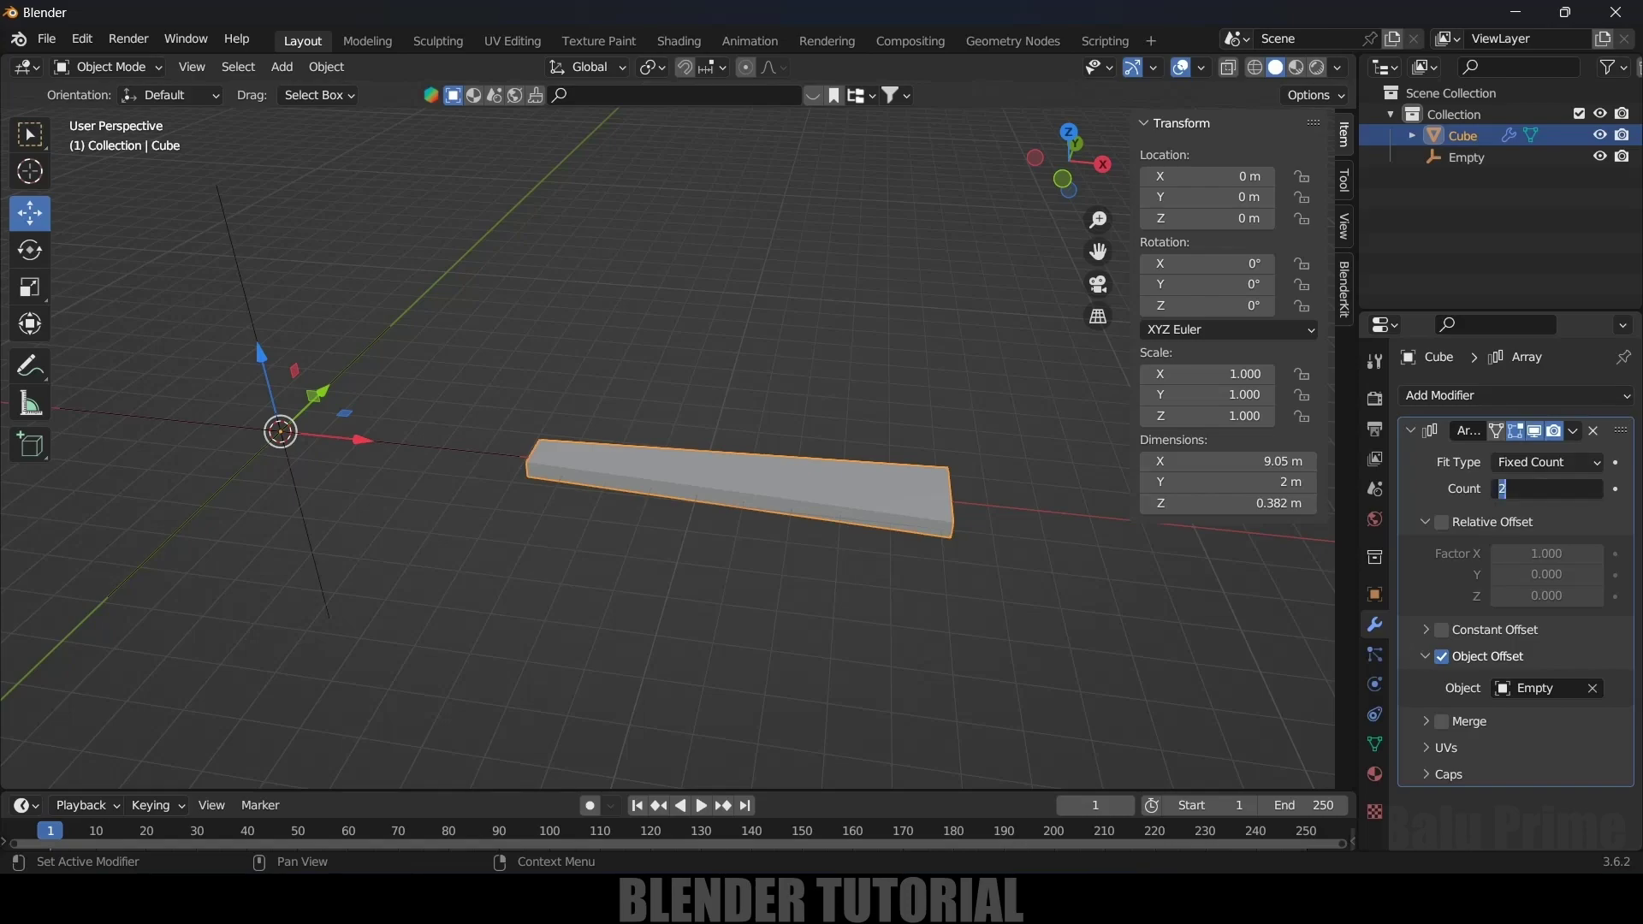
pyautogui.write('40')
pyautogui.press('Return')
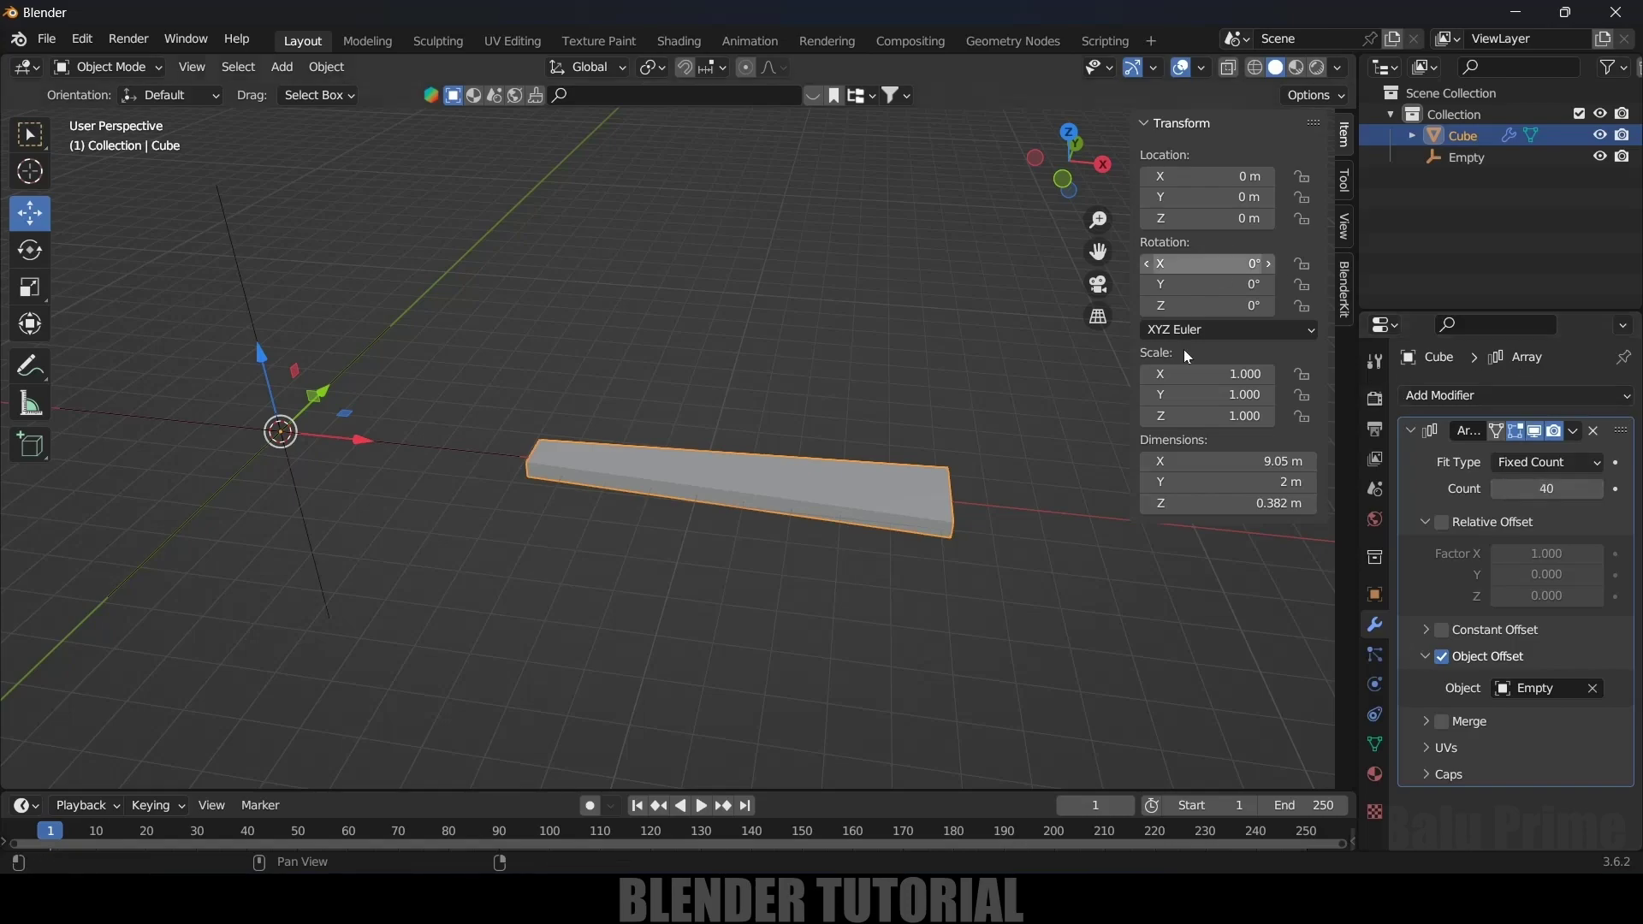
pyautogui.click(256, 303)
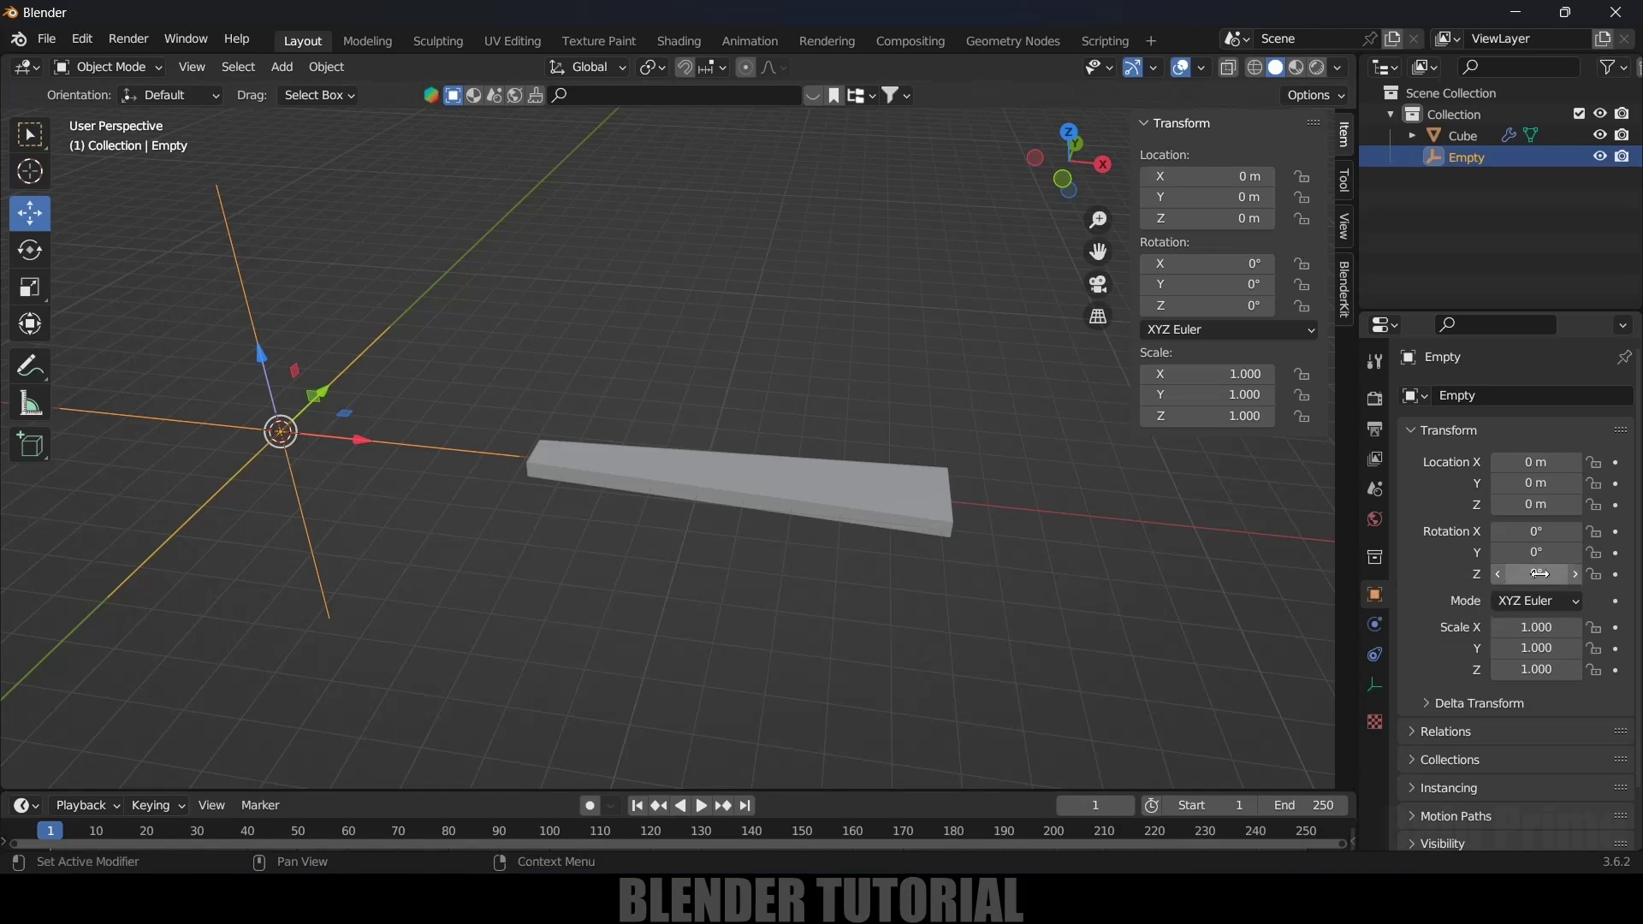
# Step: Rotate the Empty 7° on Z and raise it 0.44 m, then select the staircase
pyautogui.moveTo(1538, 574)
pyautogui.mouseDown()
pyautogui.moveTo(1571, 573)
pyautogui.moveTo(1555, 573)
pyautogui.mouseUp()
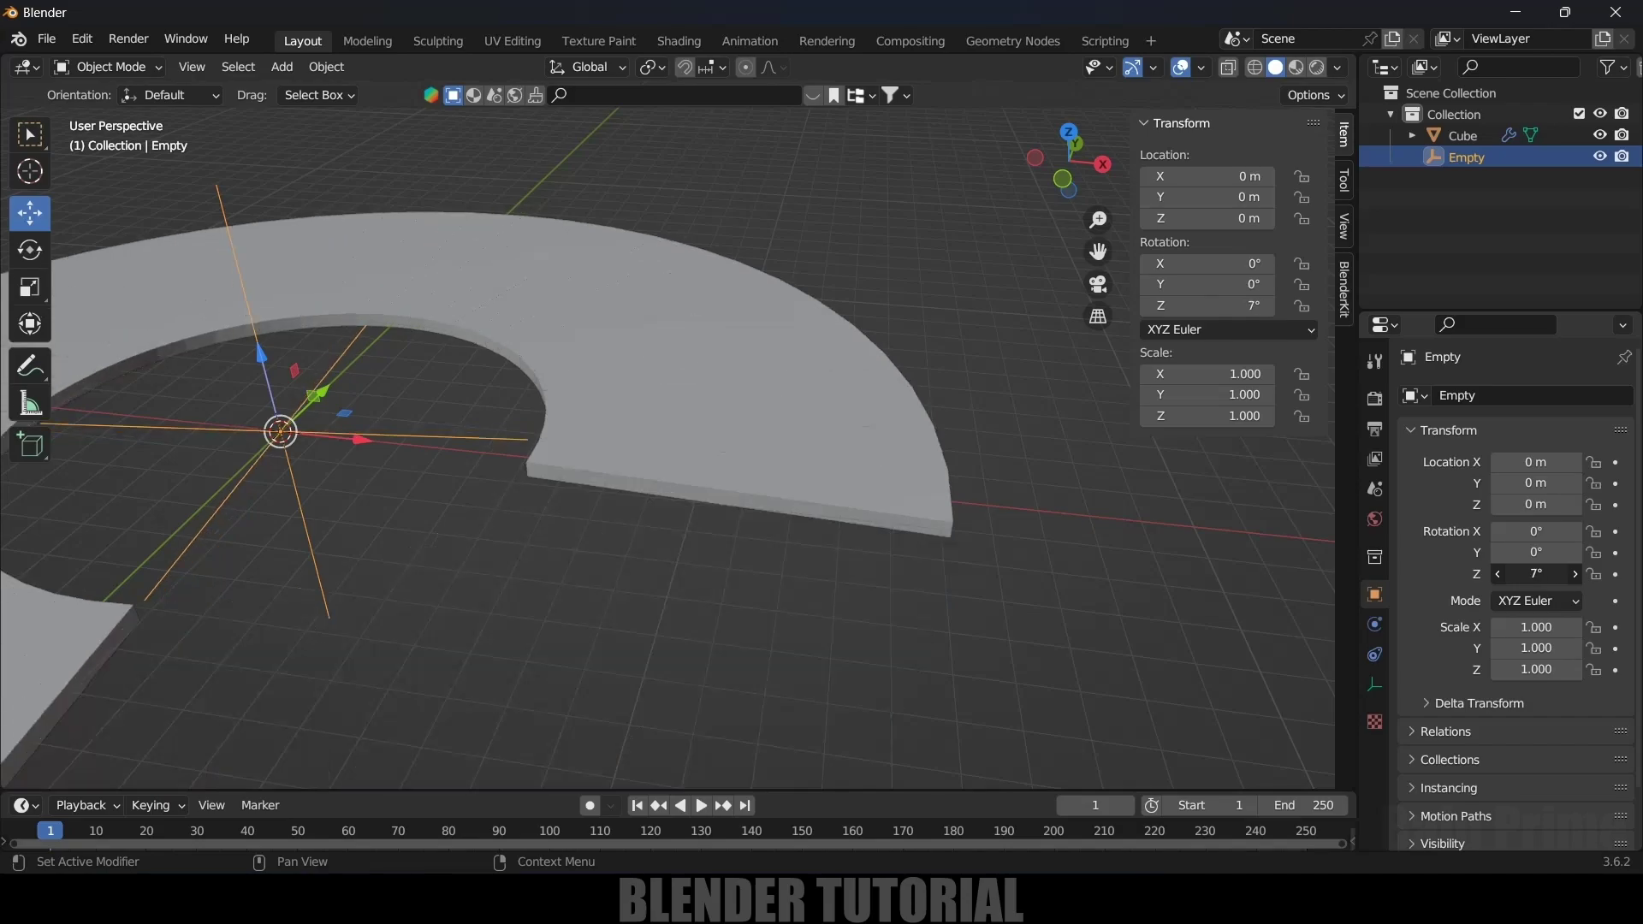
pyautogui.moveTo(1536, 504); pyautogui.dragTo(1544, 504)
pyautogui.moveTo(1132, 467); pyautogui.dragTo(856, 360, button='middle')
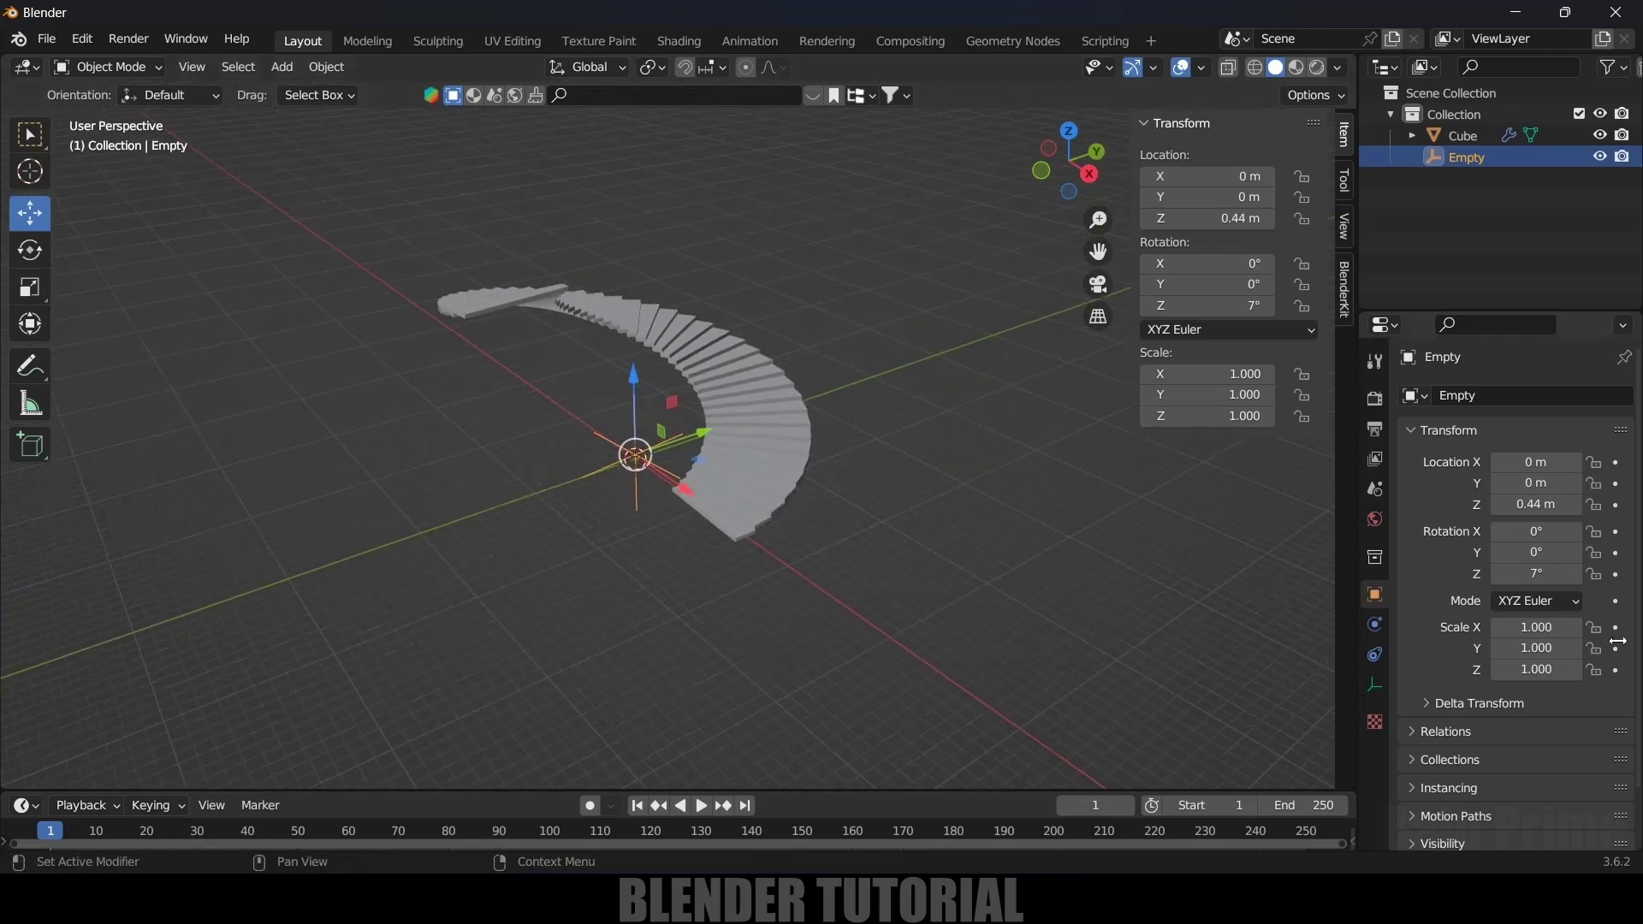
pyautogui.scroll(4, 726, 527)
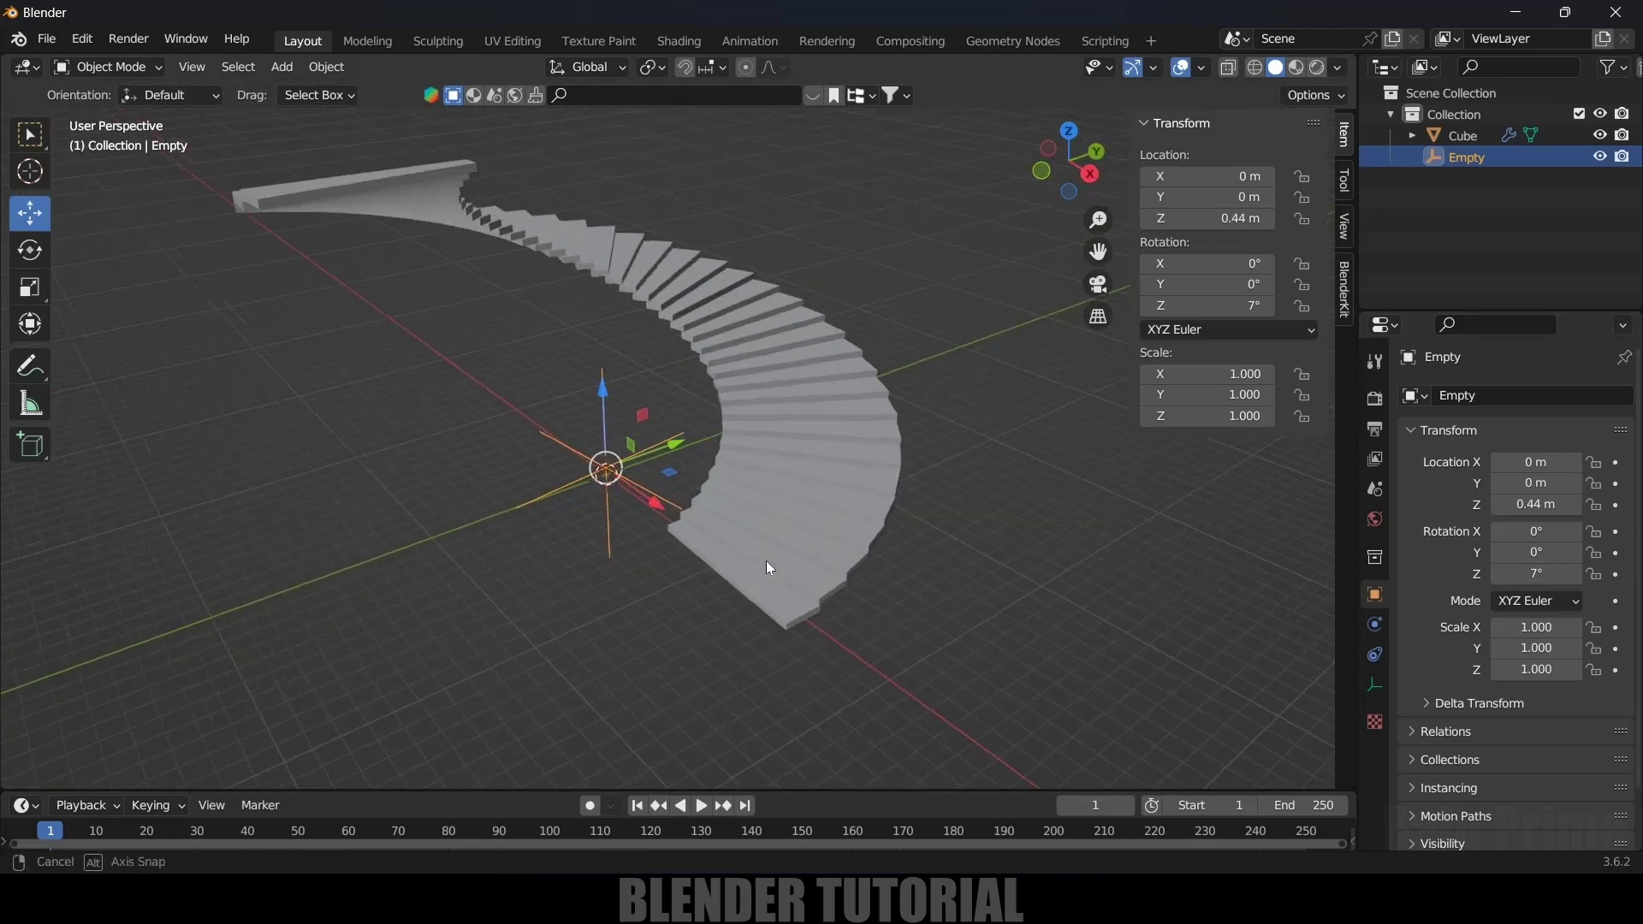
pyautogui.click(803, 589)
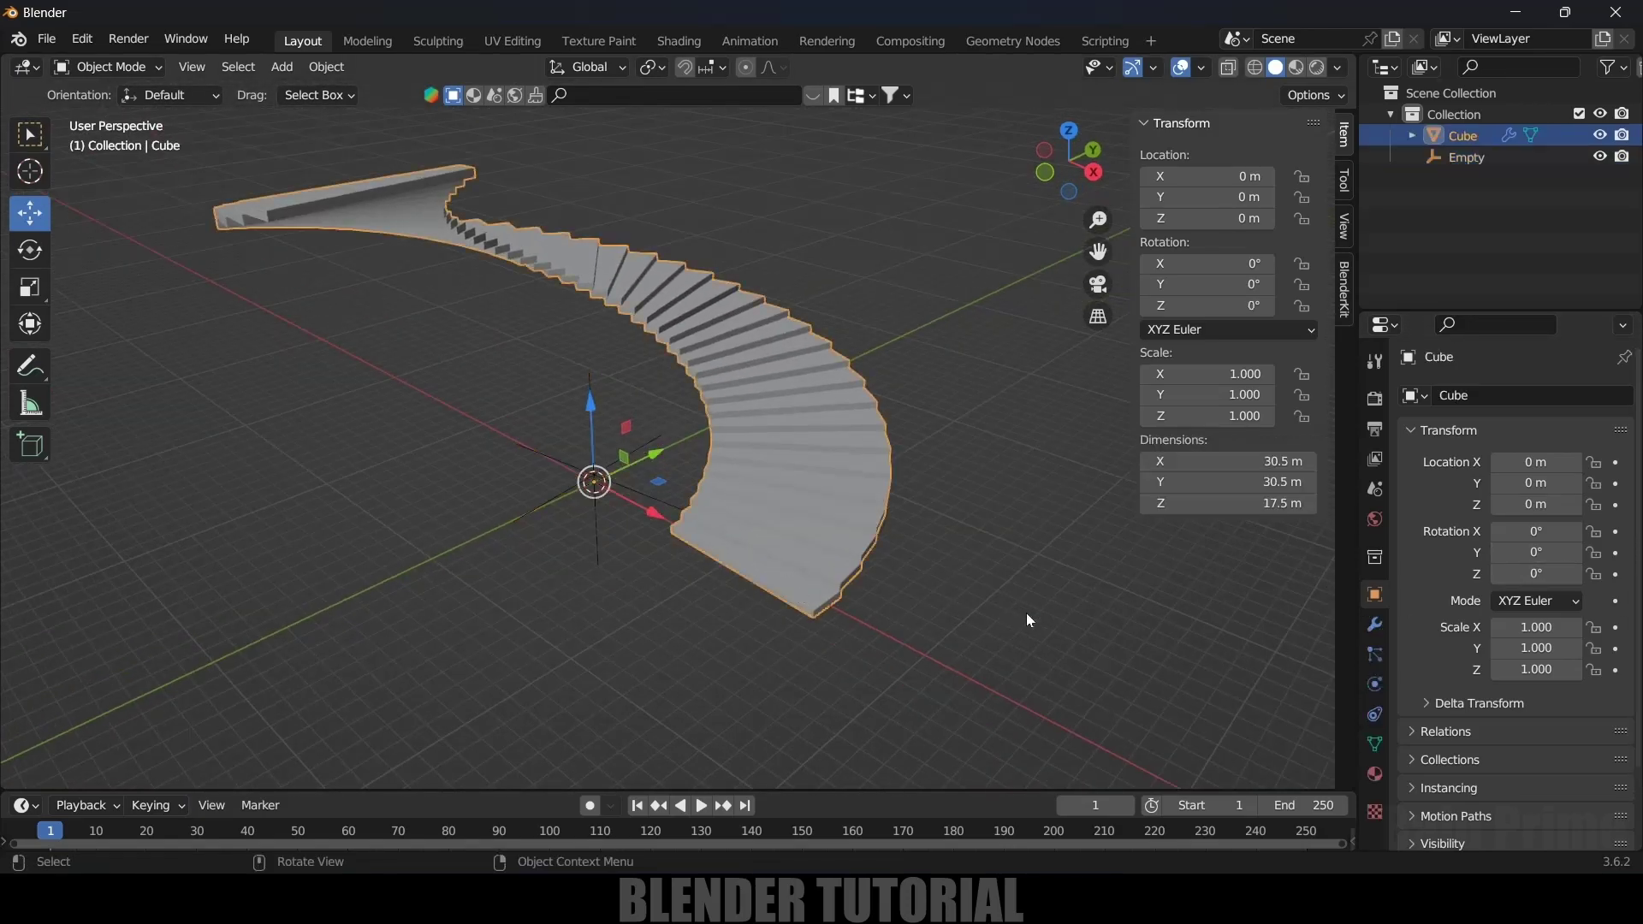
# Step: Set the Array modifier's Count to 80
pyautogui.click(1373, 622)
pyautogui.click(1546, 489)
pyautogui.write('80')
pyautogui.press('Return')
pyautogui.moveTo(3, 622); pyautogui.dragTo(670, 551, button='middle')
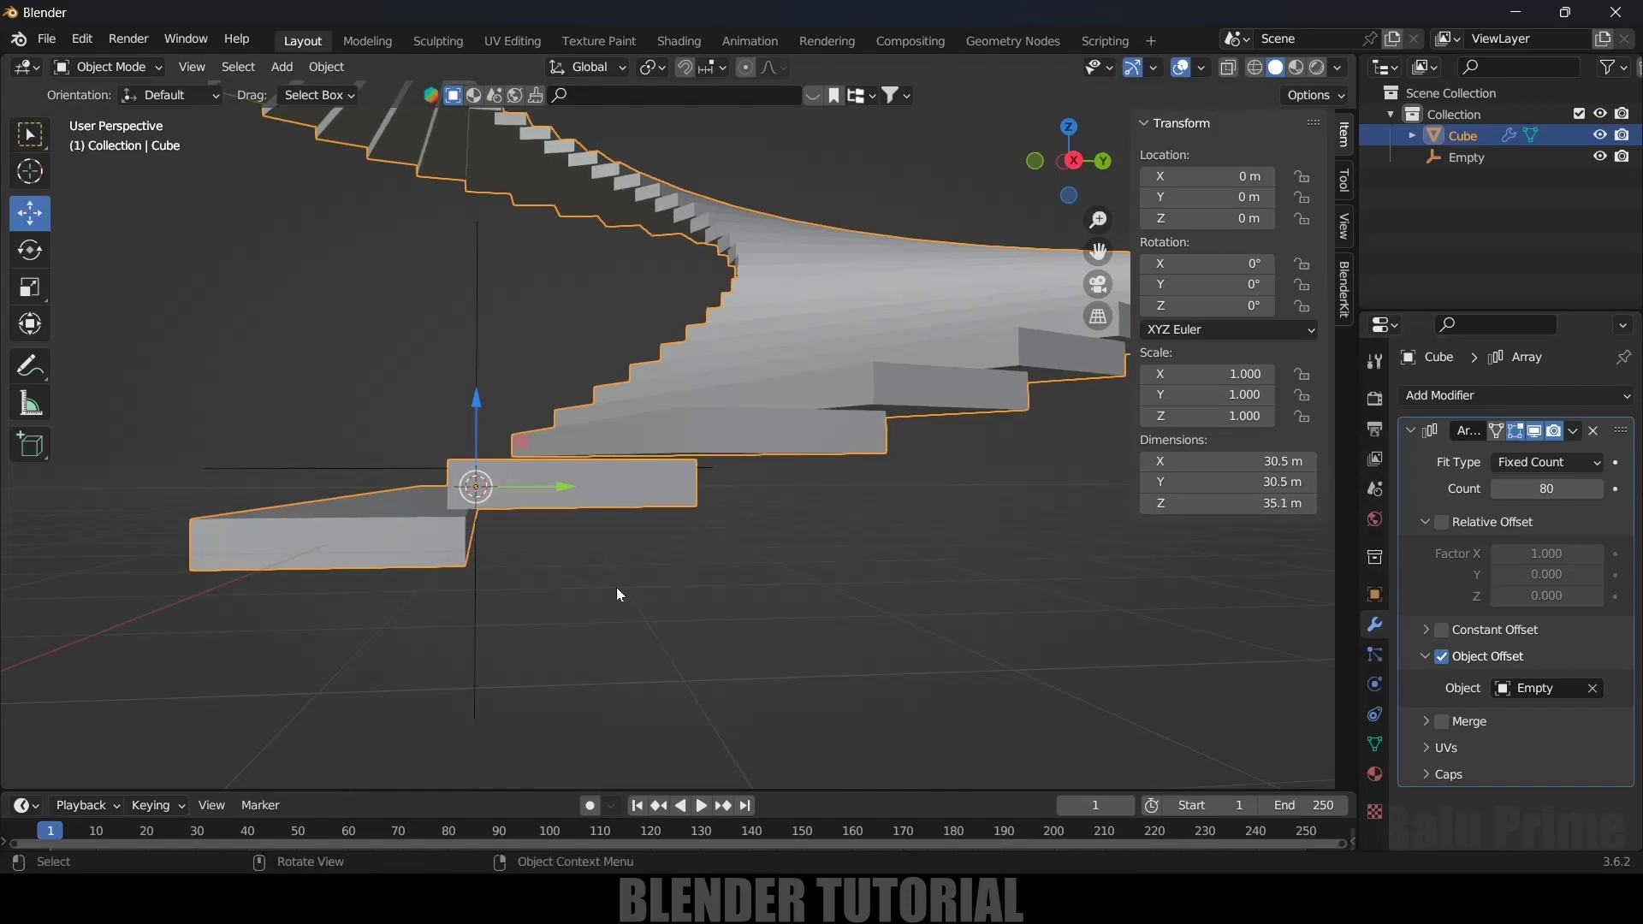
# Step: Set the Empty's Location Z to 0.35 m, then reselect the staircase
pyautogui.click(476, 664)
pyautogui.click(1536, 504)
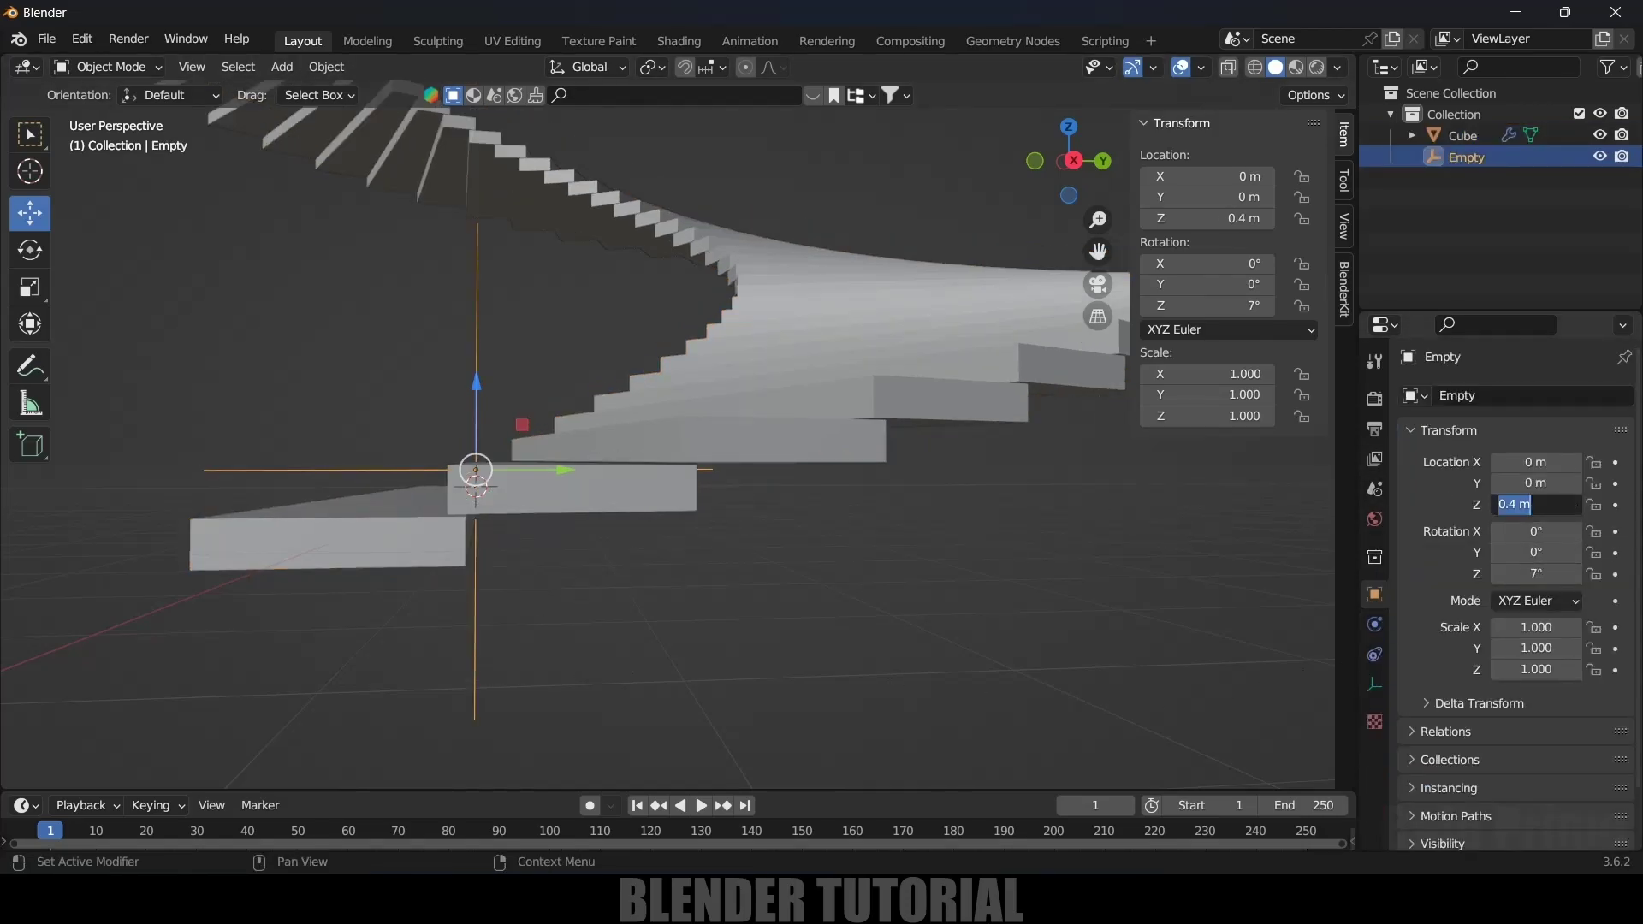
pyautogui.write('0.35')
pyautogui.press('Return')
pyautogui.moveTo(804, 224); pyautogui.dragTo(752, 535, button='middle')
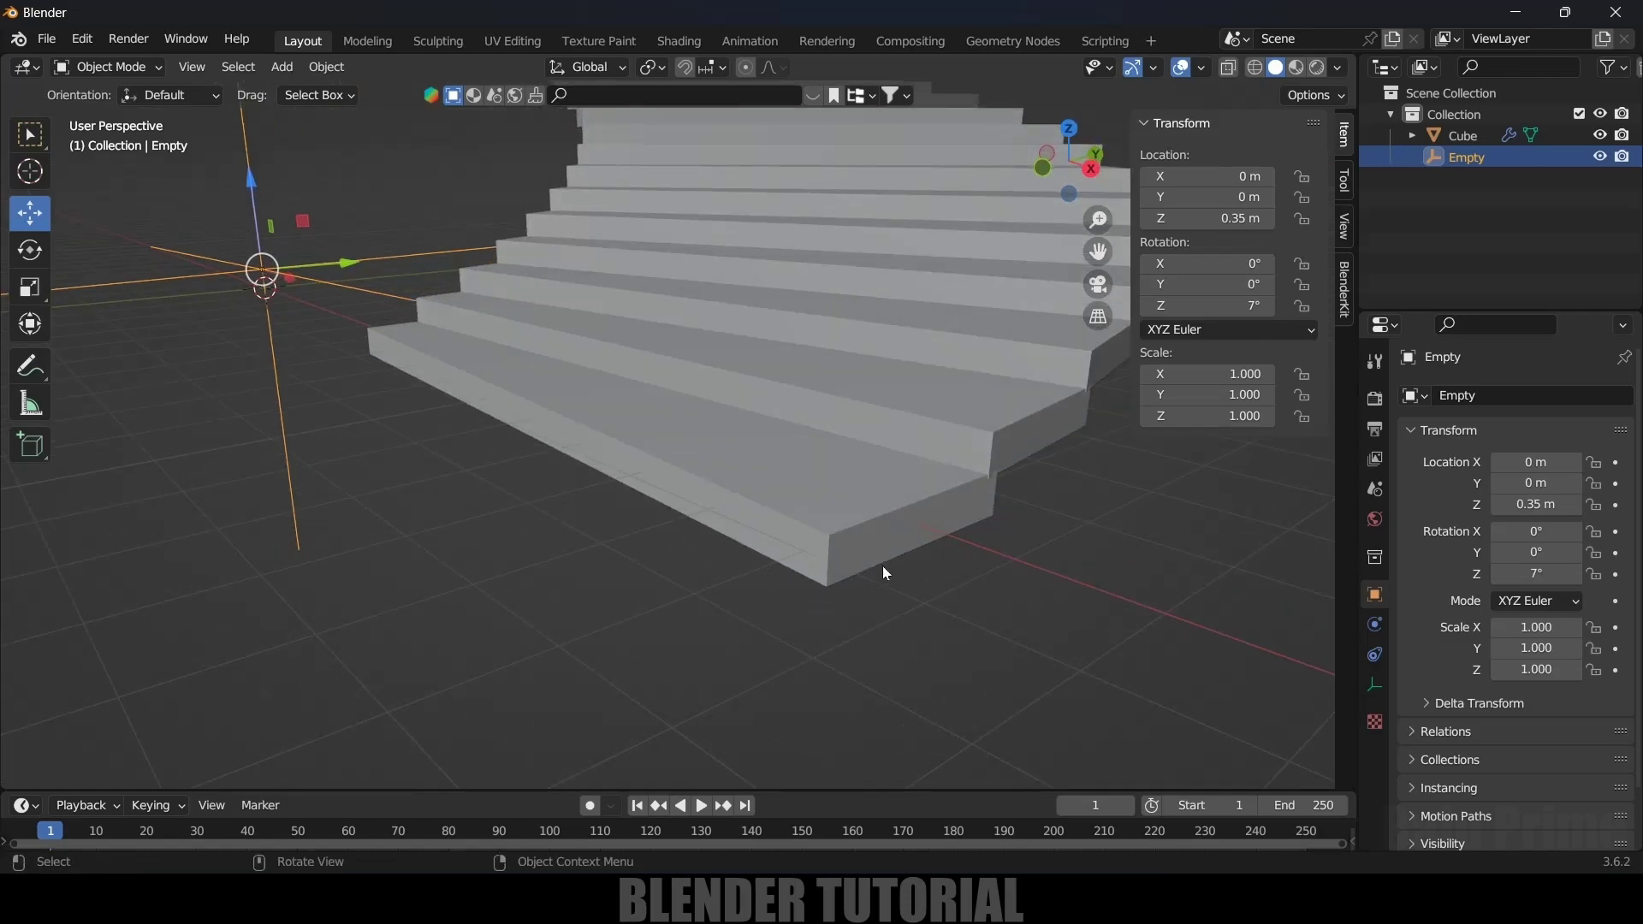
pyautogui.click(844, 525)
pyautogui.scroll(3, 844, 565)
pyautogui.scroll(-3, 841, 582)
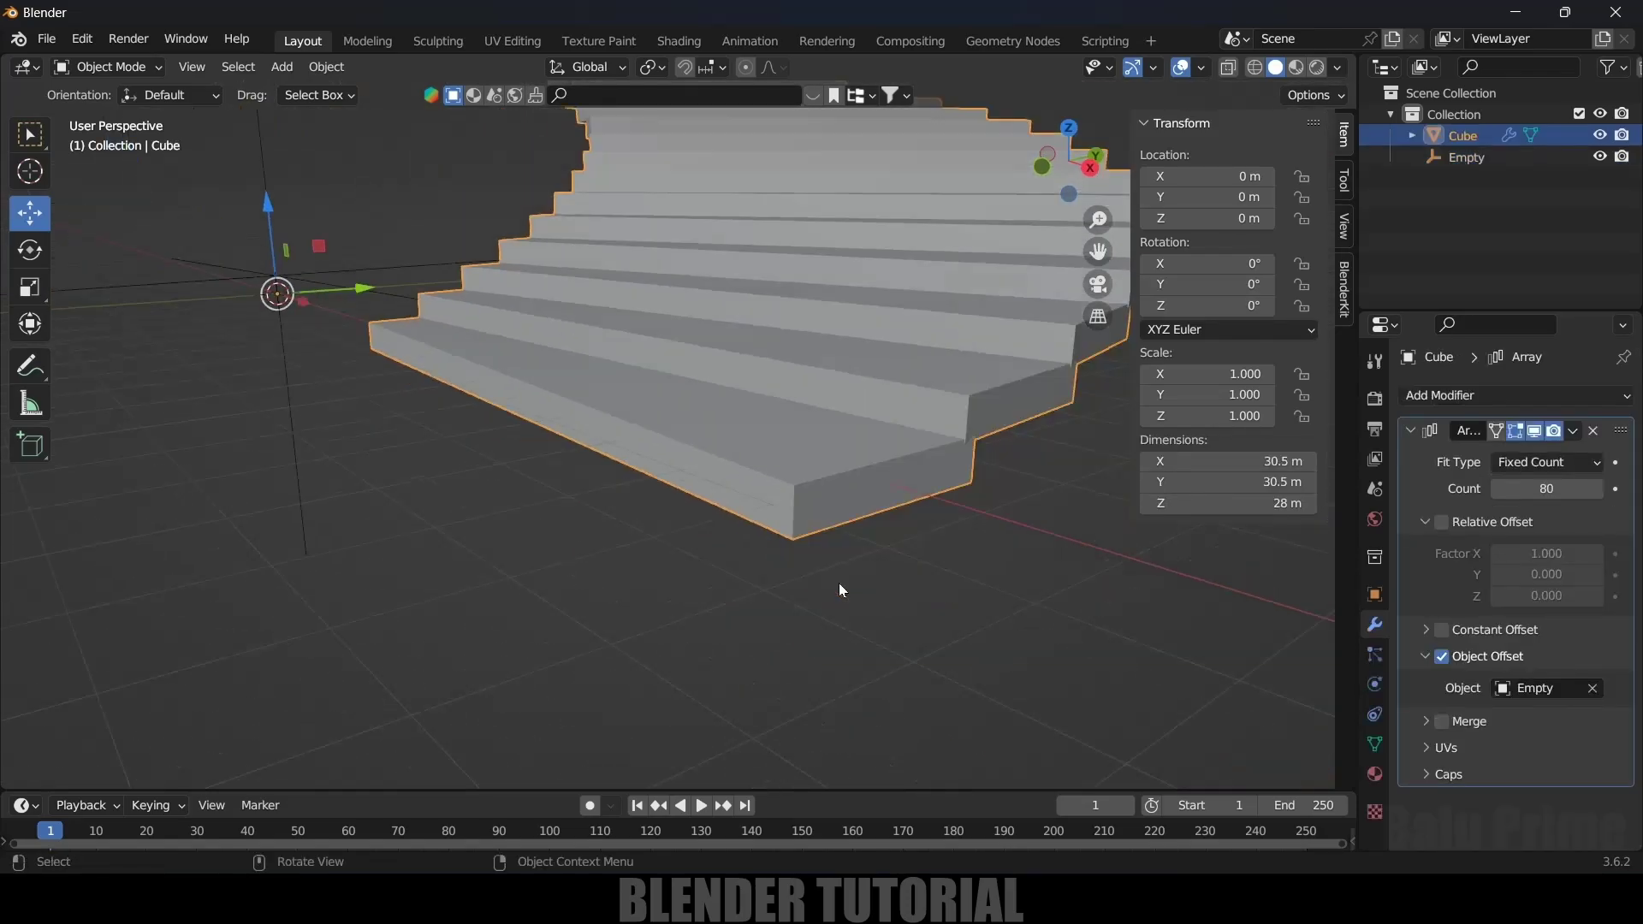
# Step: In Edit Mode, add a loop cut slid close to the step's edge
pyautogui.press('Tab')
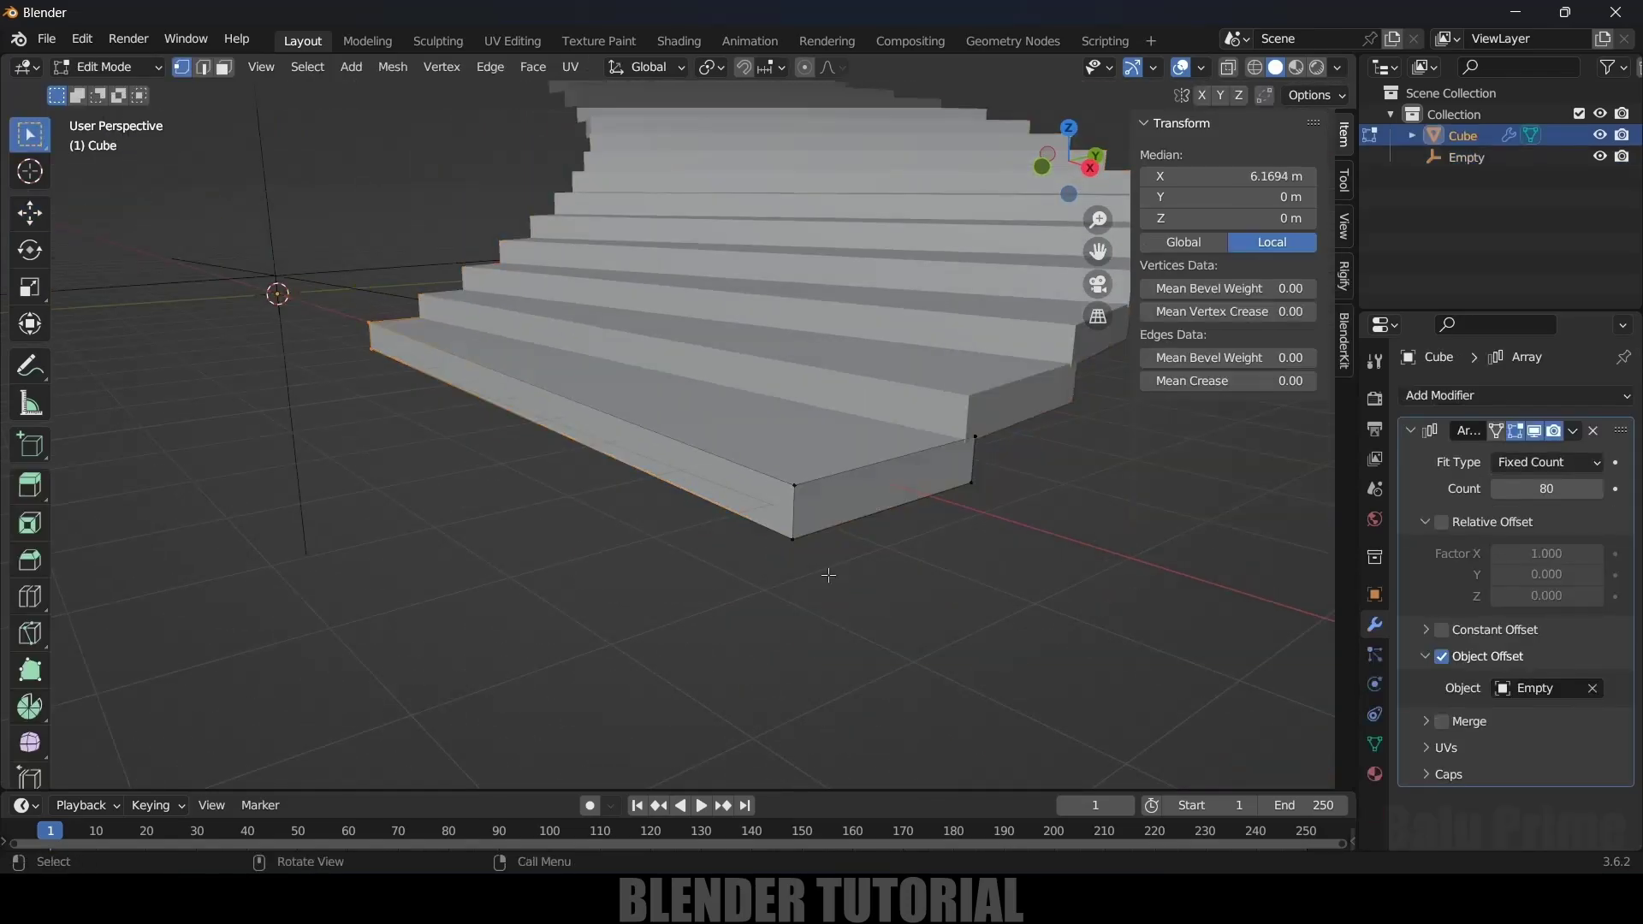
pyautogui.hotkey('ctrl', 'r')
pyautogui.click(785, 499)
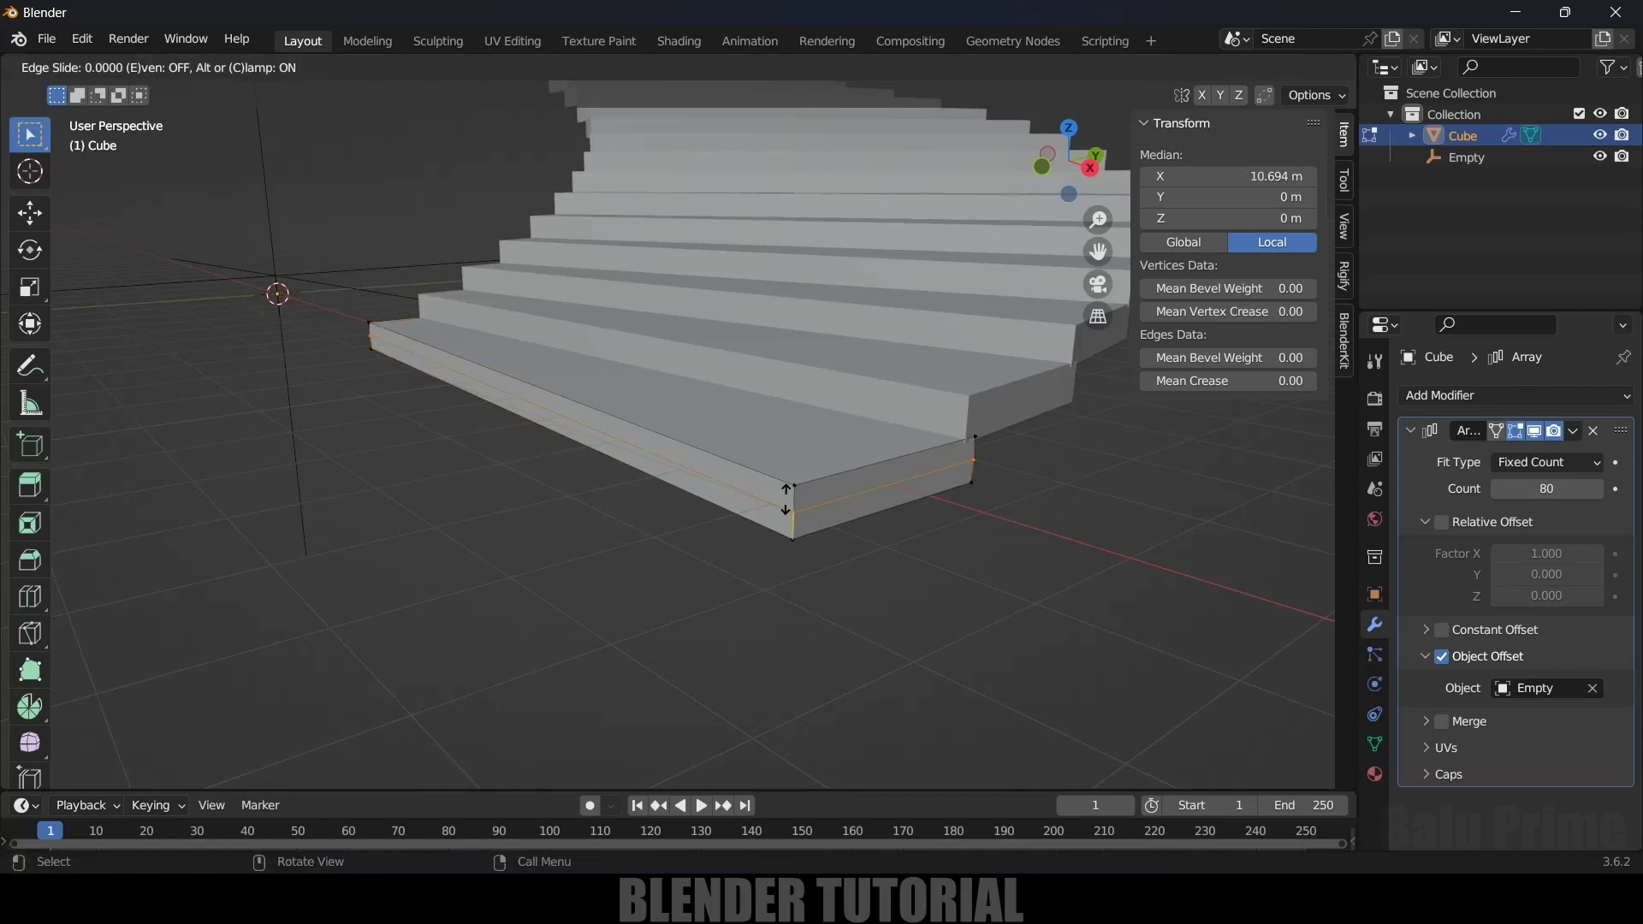
pyautogui.click(788, 482)
pyautogui.scroll(3, 788, 482)
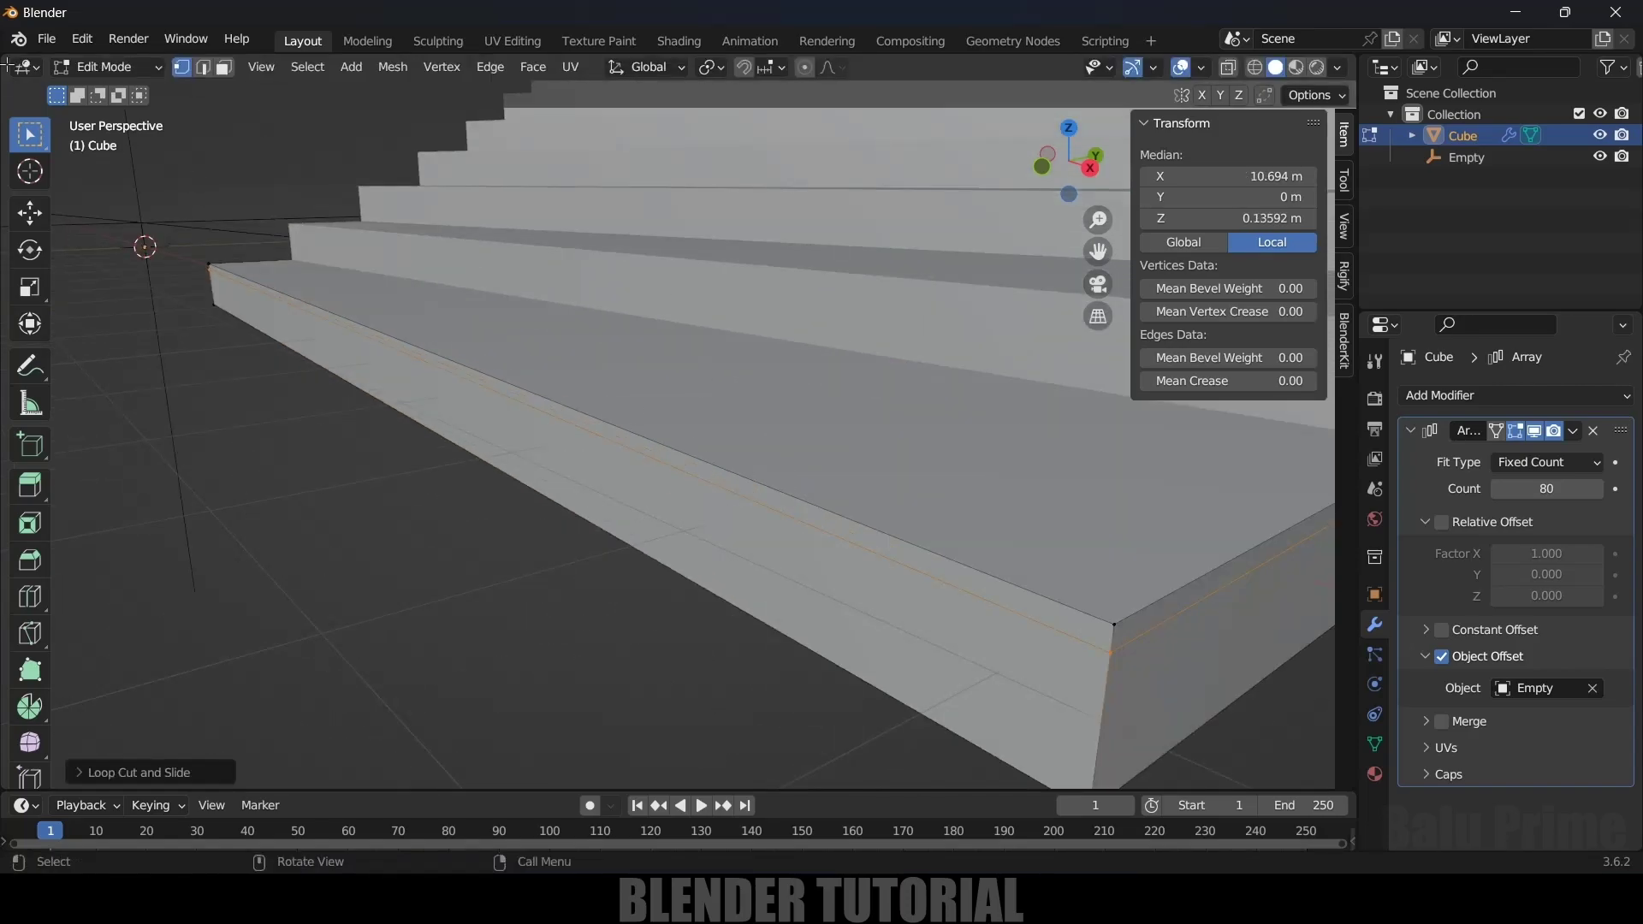
# Step: Extrude the thin face strip along the edge as a nosing lip
pyautogui.click(225, 68)
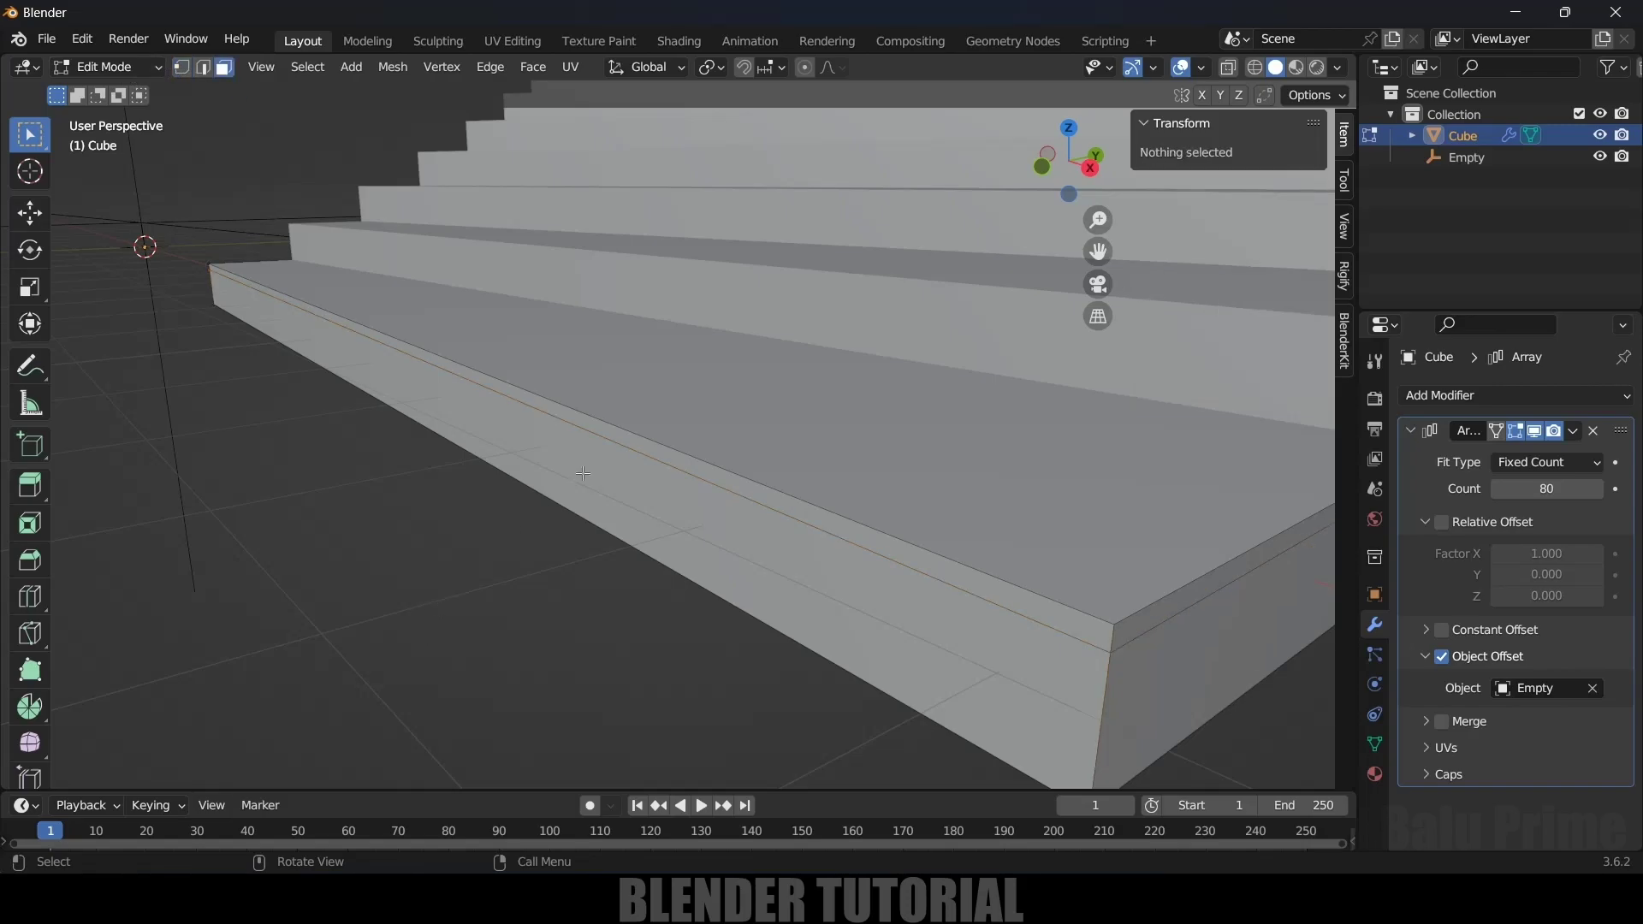
pyautogui.click(660, 460)
pyautogui.press('e')
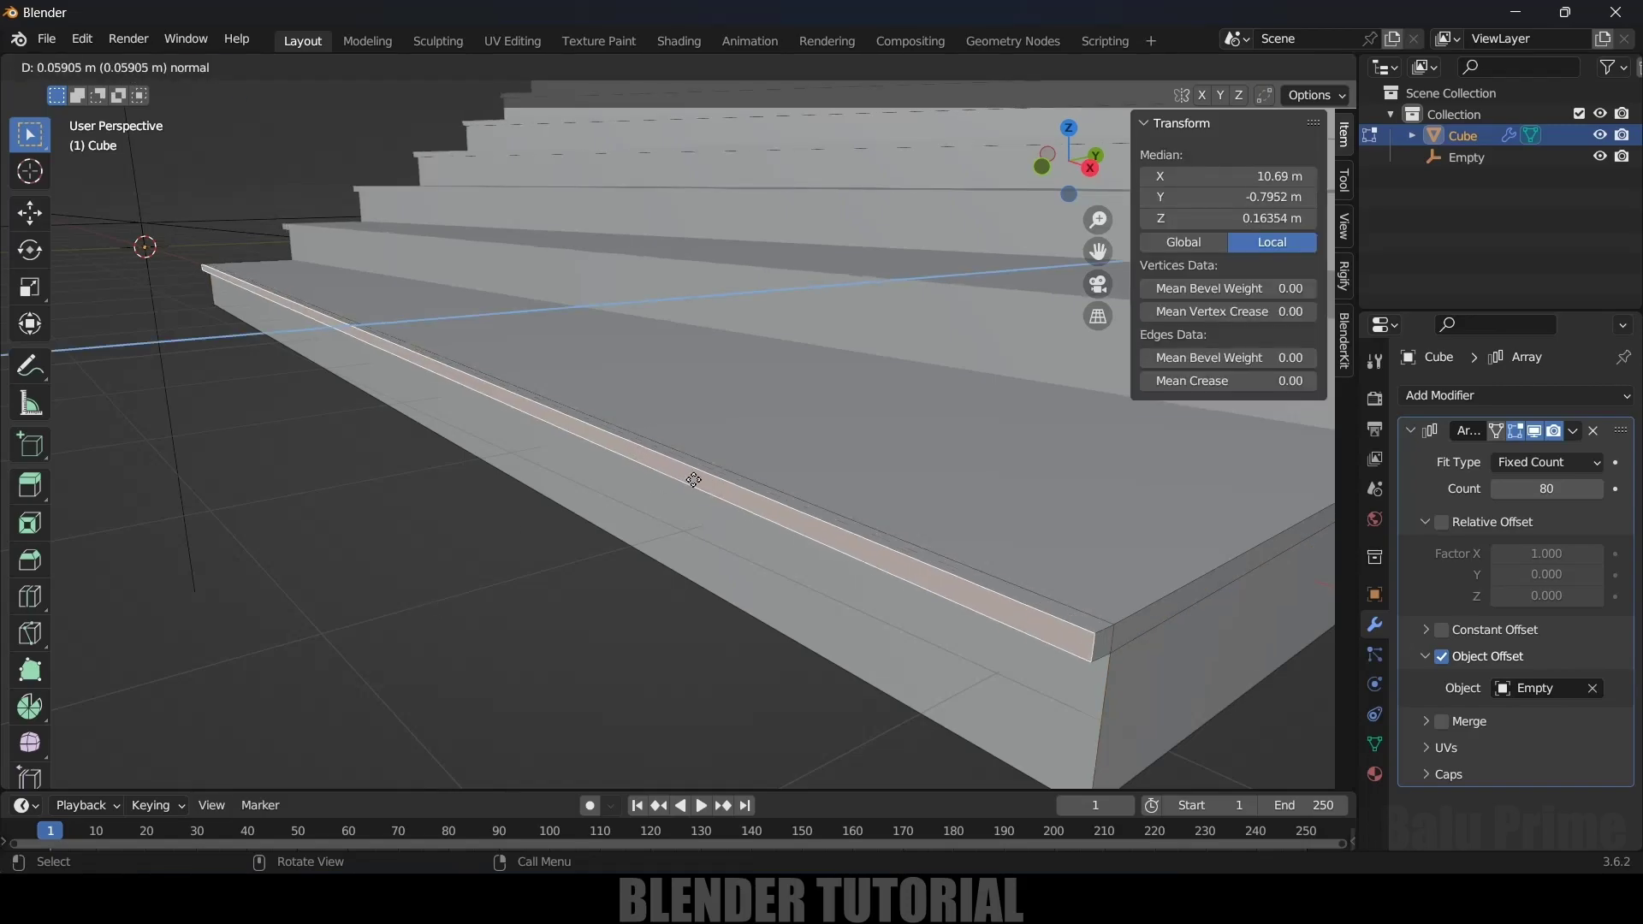
pyautogui.click(691, 480)
pyautogui.moveTo(691, 481); pyautogui.dragTo(766, 477, button='middle')
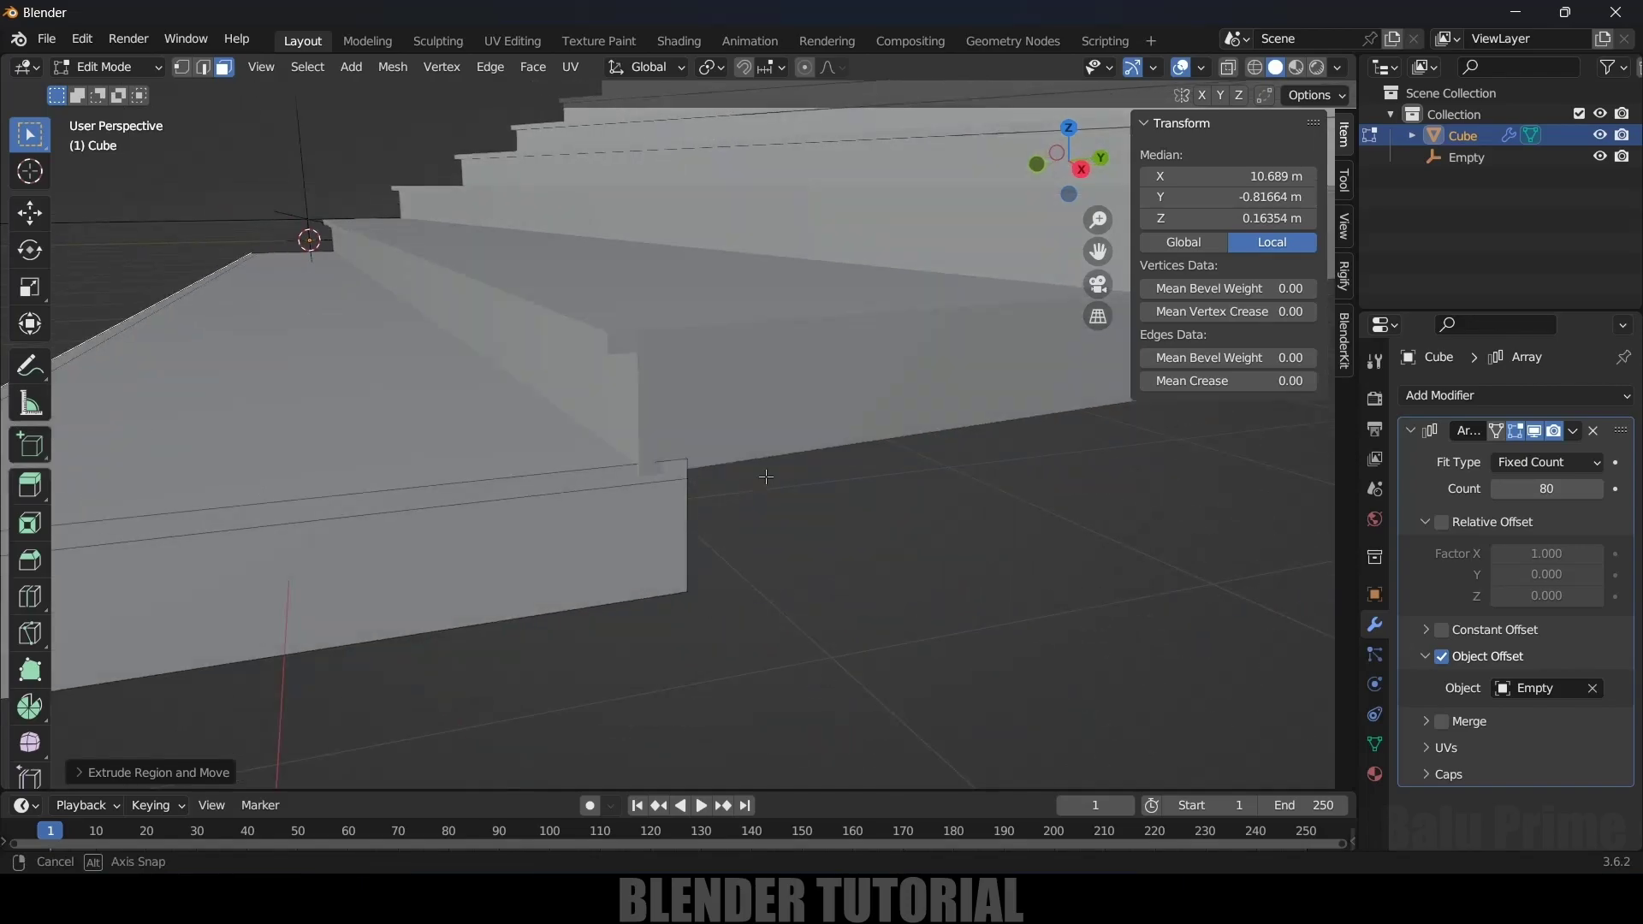
pyautogui.scroll(-4, 627, 216)
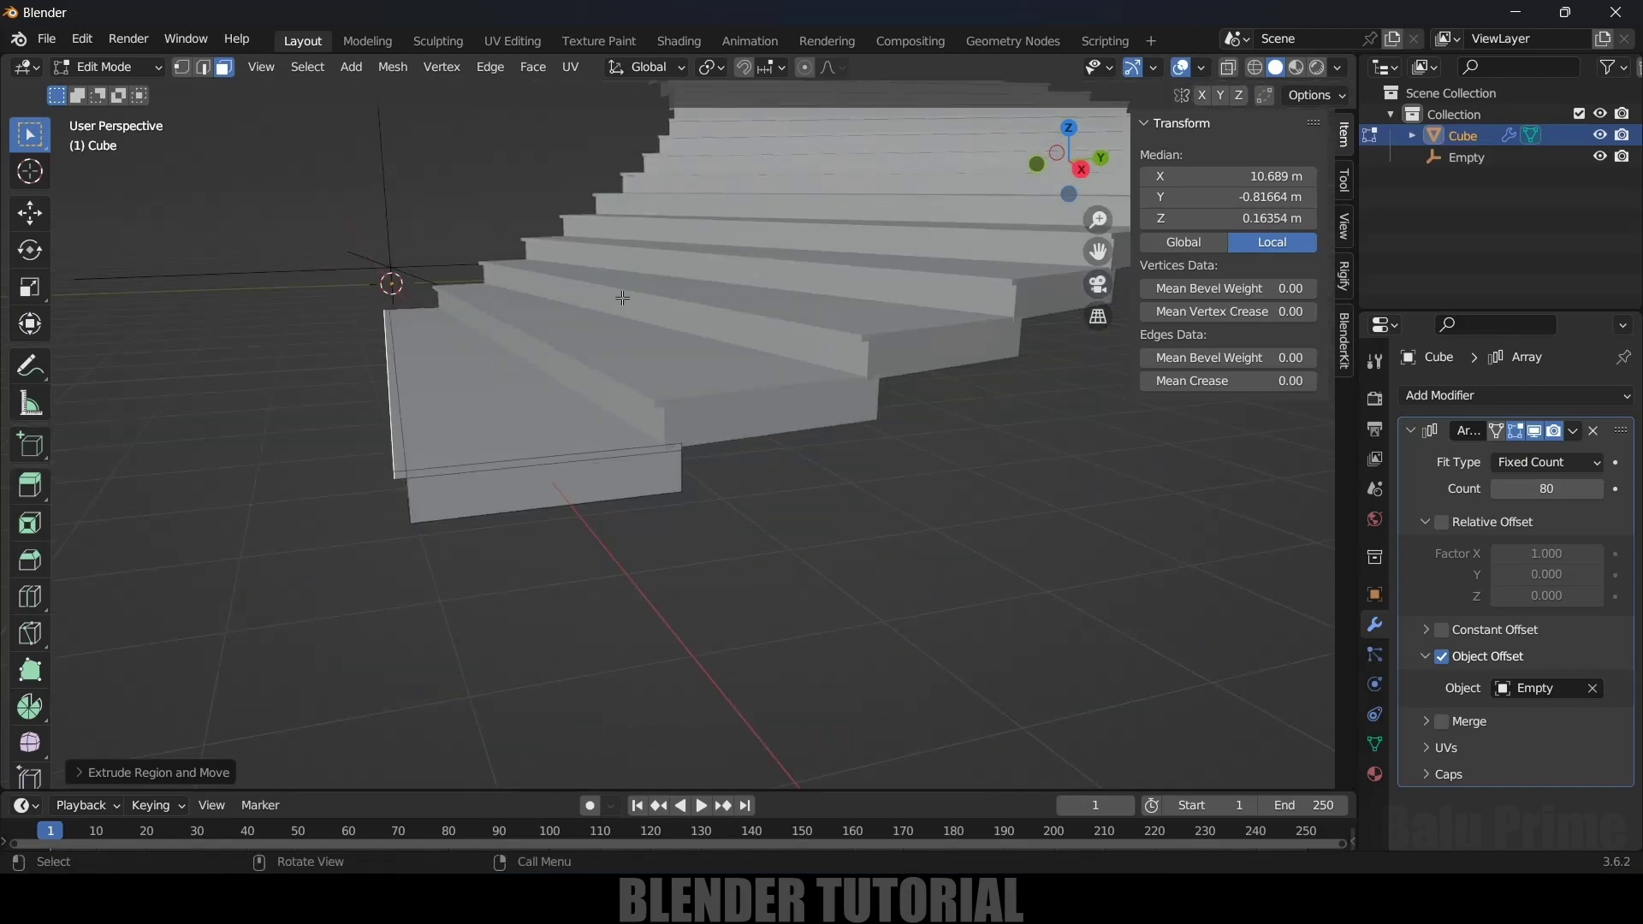
pyautogui.press('Tab')
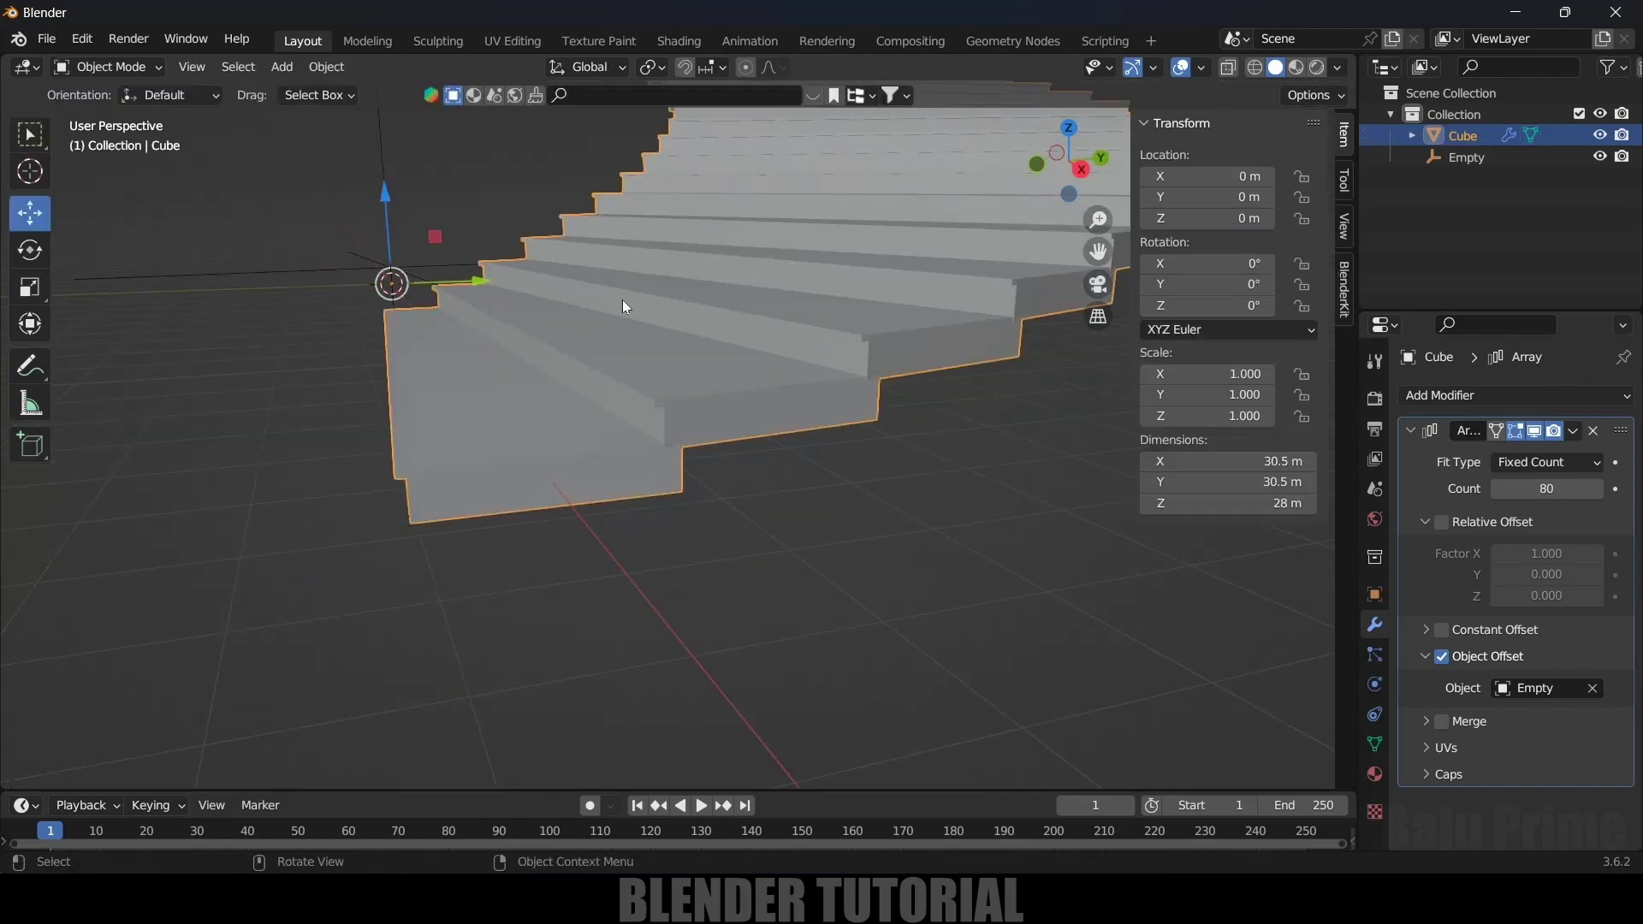
# Step: Turn on Cavity in the viewport shading options
pyautogui.moveTo(652, 327); pyautogui.dragTo(719, 330, button='middle')
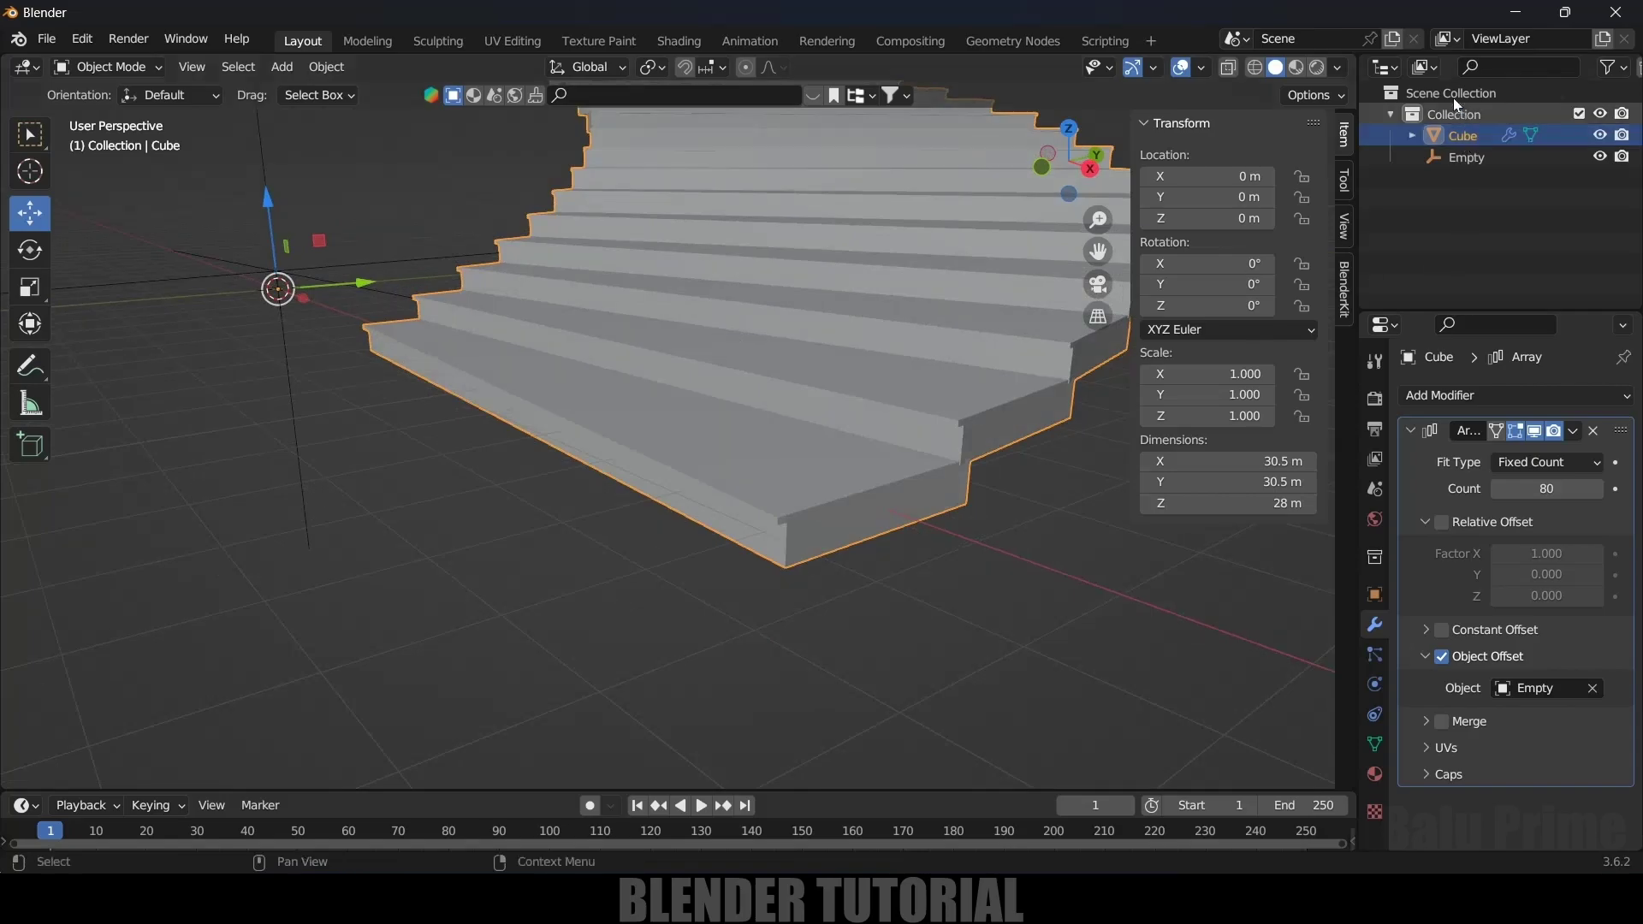
pyautogui.click(1338, 67)
pyautogui.click(1216, 537)
pyautogui.moveTo(1026, 505)
pyautogui.mouseDown(button='middle')
pyautogui.moveTo(818, 468)
pyautogui.moveTo(706, 531)
pyautogui.moveTo(885, 537)
pyautogui.moveTo(850, 502)
pyautogui.moveTo(638, 511)
pyautogui.mouseUp(button='middle')
pyautogui.scroll(3, 517, 597)
pyautogui.scroll(-4, 598, 554)
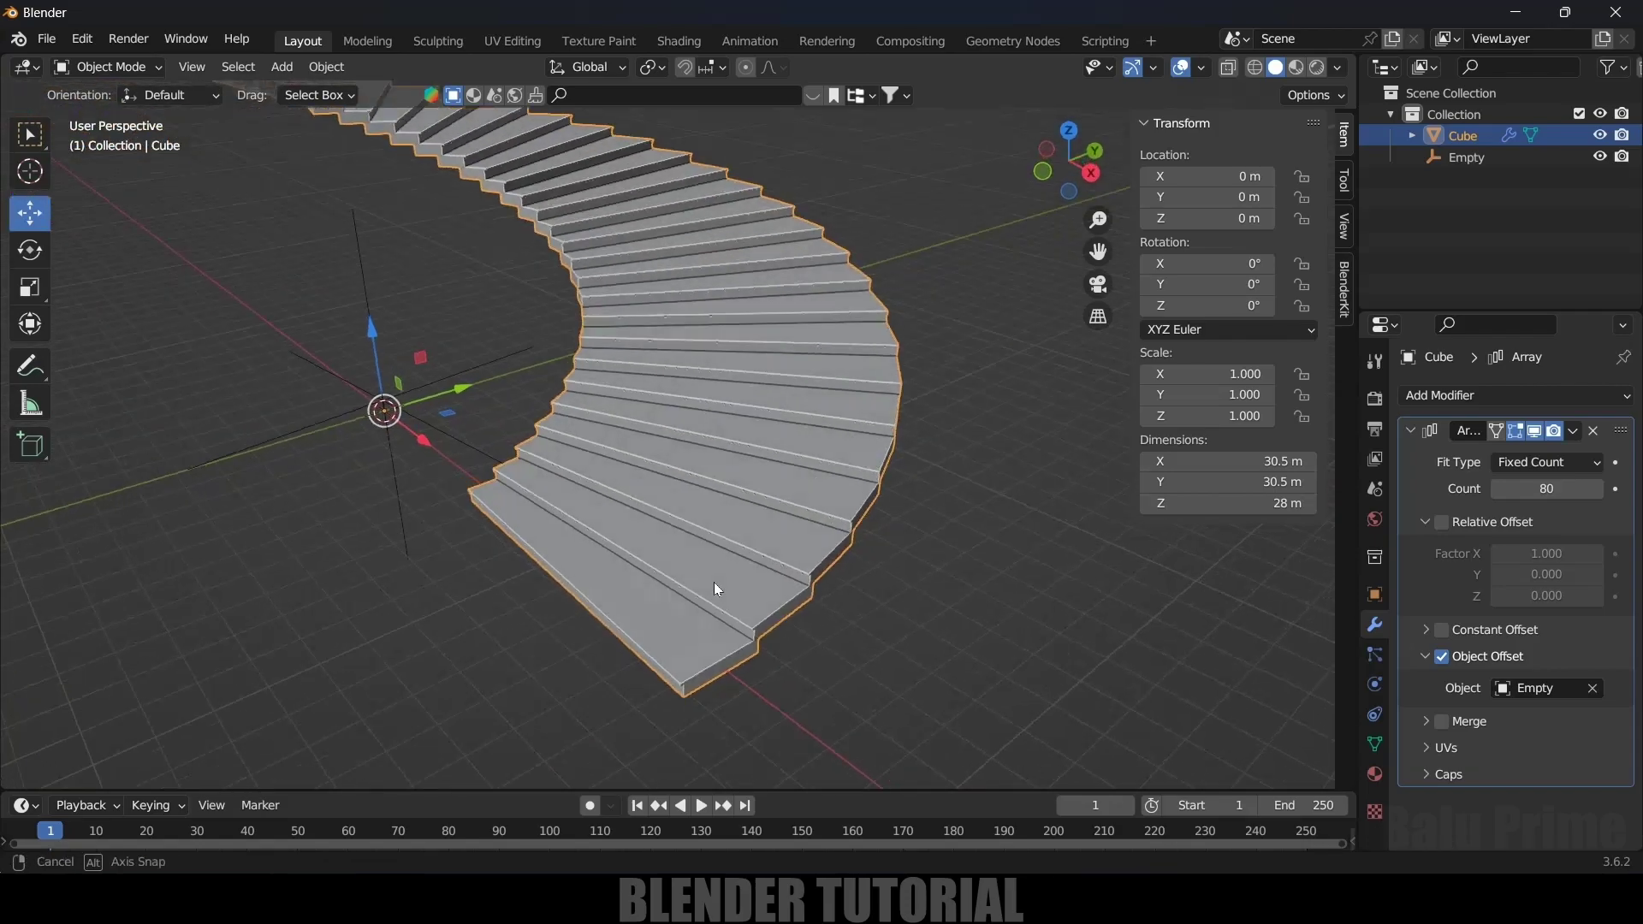
# Step: View the ring-shaped staircase from top orthographic and open the Add menu
pyautogui.moveTo(713, 582); pyautogui.dragTo(753, 472, button='middle')
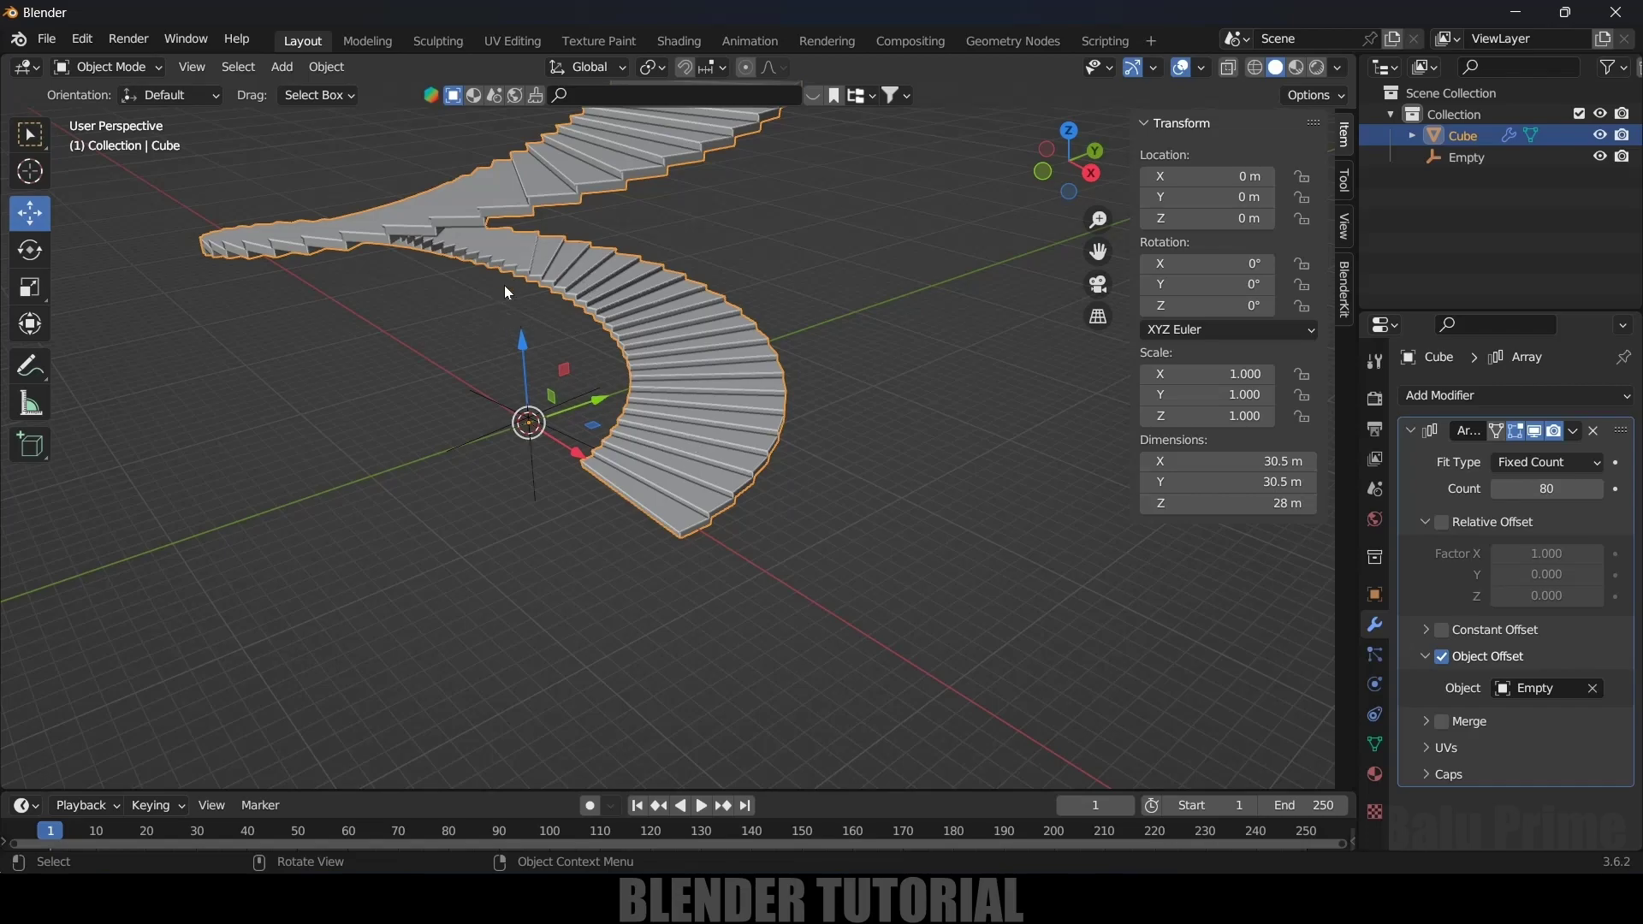
pyautogui.press('KP_7')
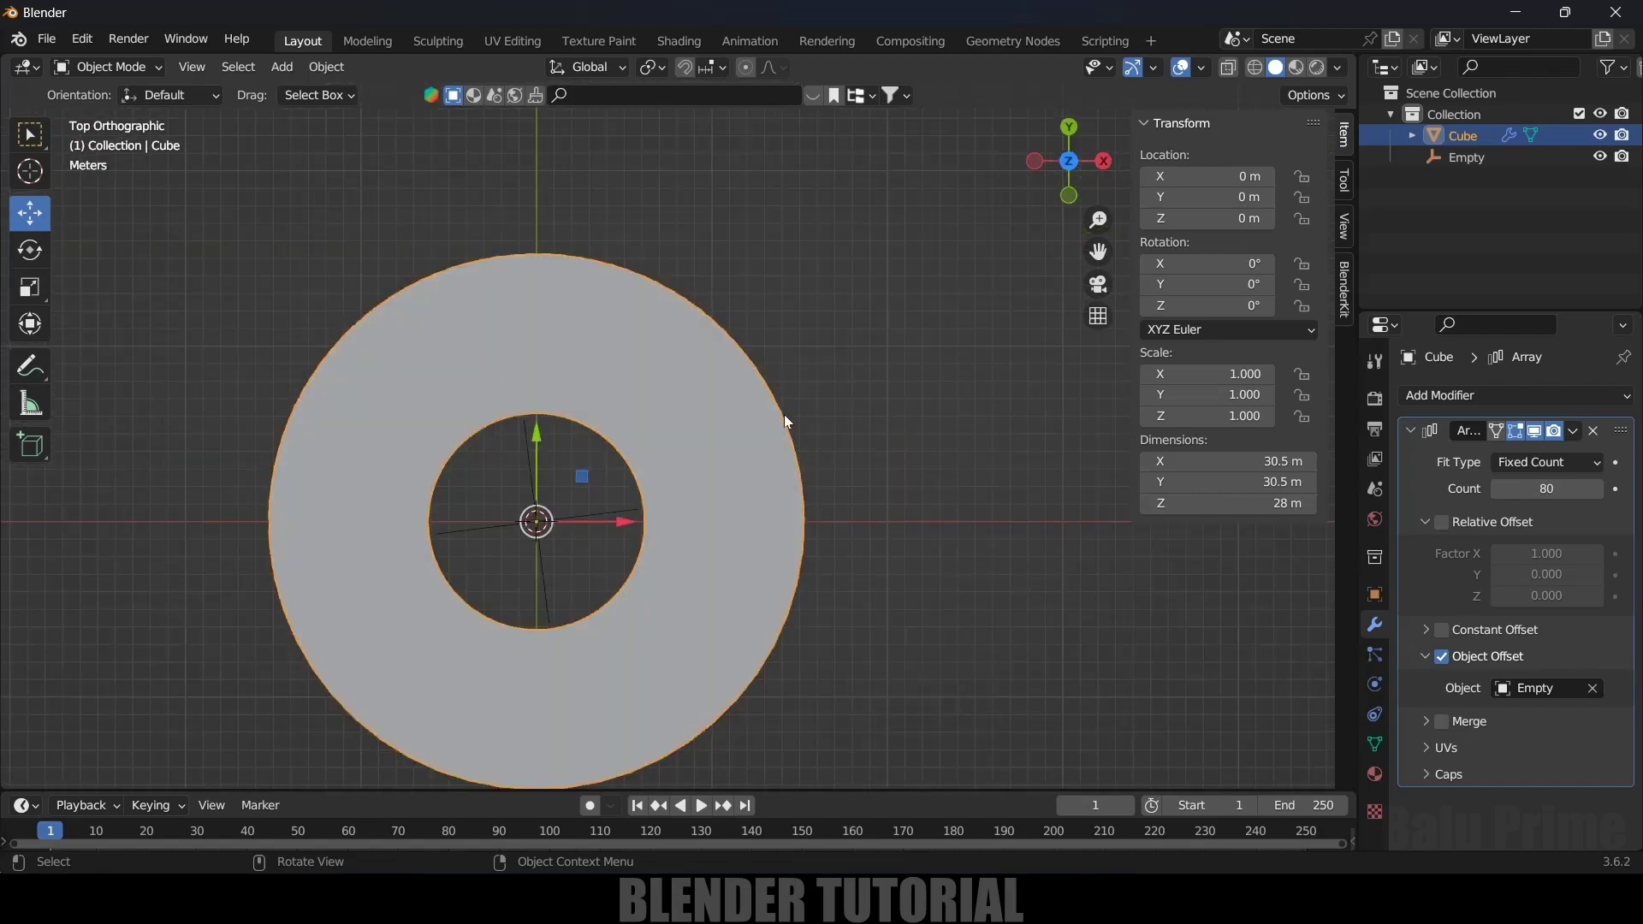
pyautogui.click(284, 68)
# Step: Add a cylinder mesh with 64 vertices at the centre of the staircase
pyautogui.moveTo(301, 98)
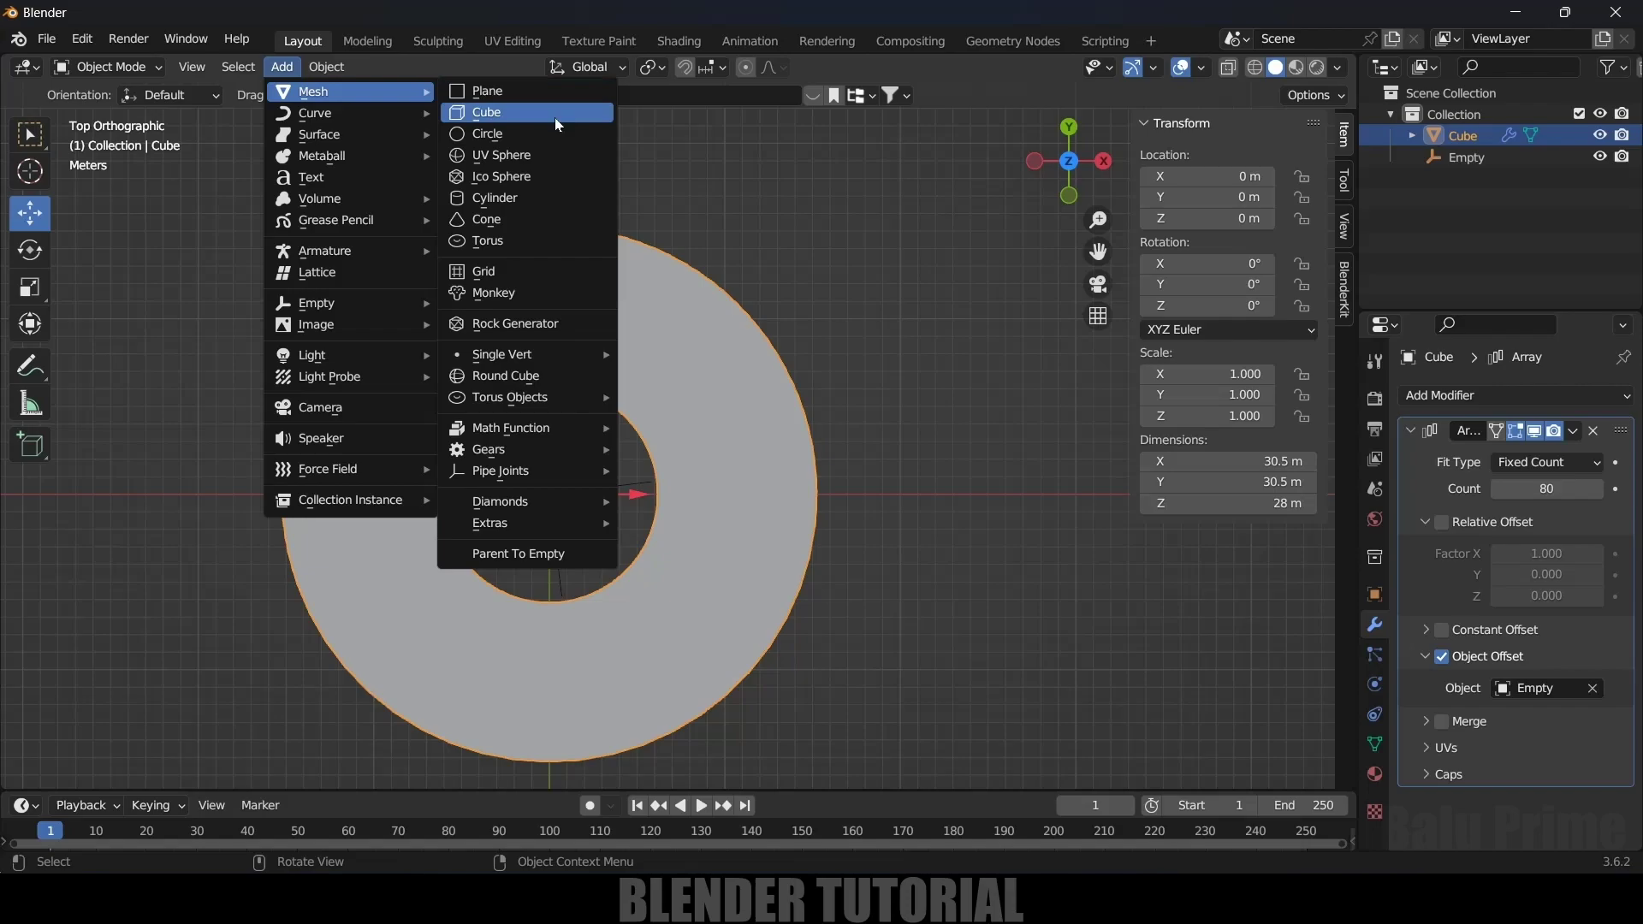
pyautogui.click(490, 198)
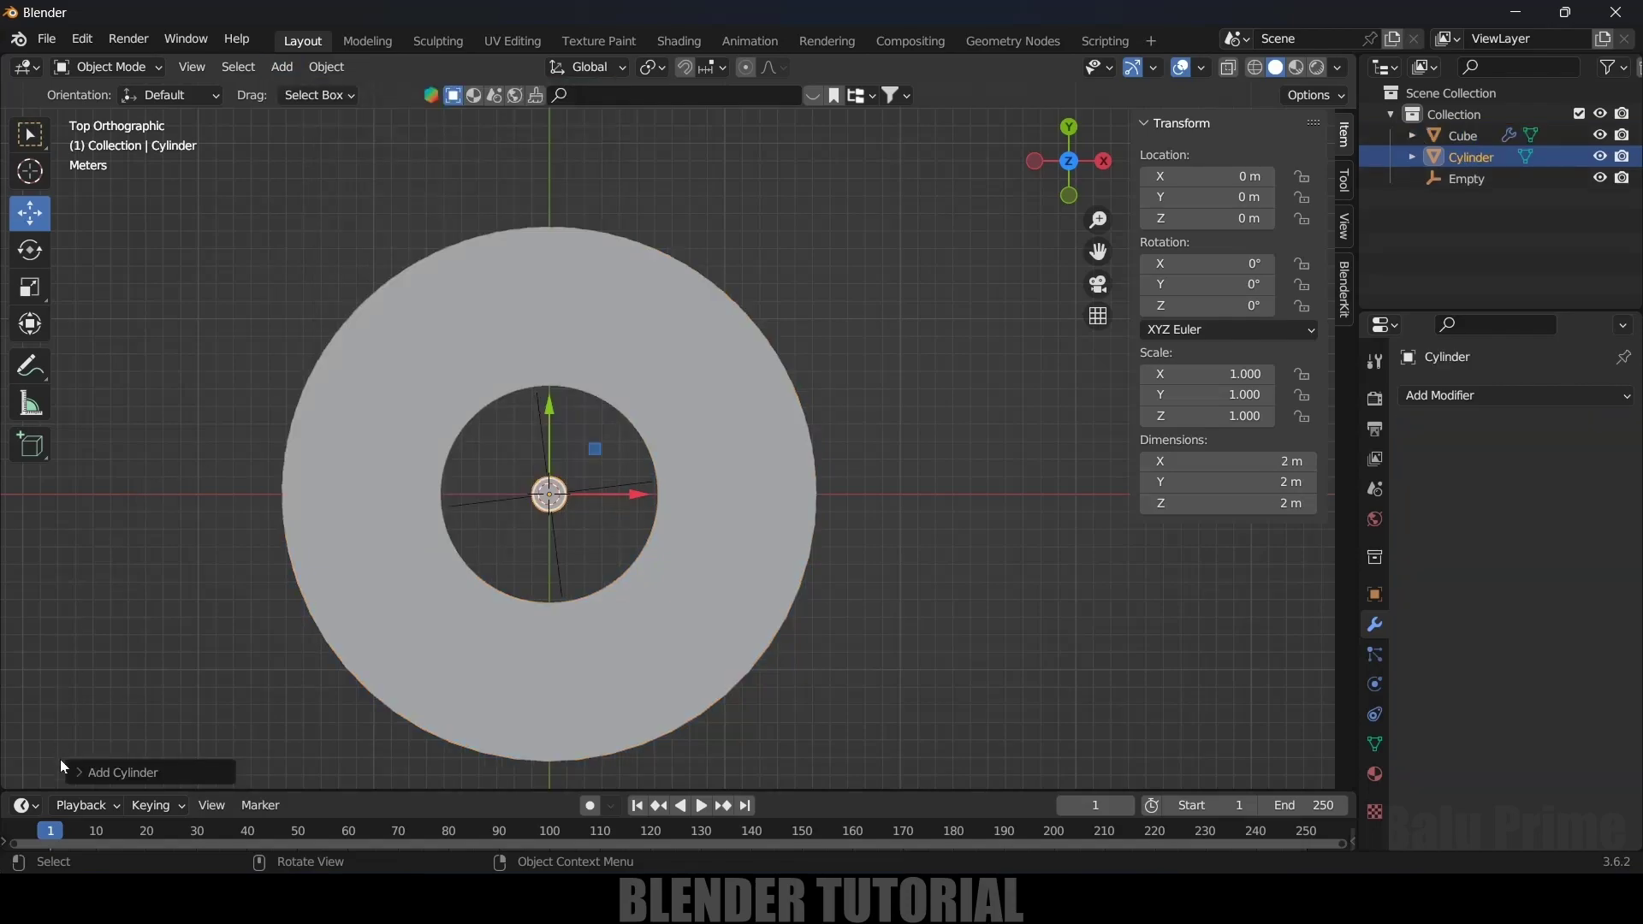
pyautogui.click(78, 773)
pyautogui.click(272, 518)
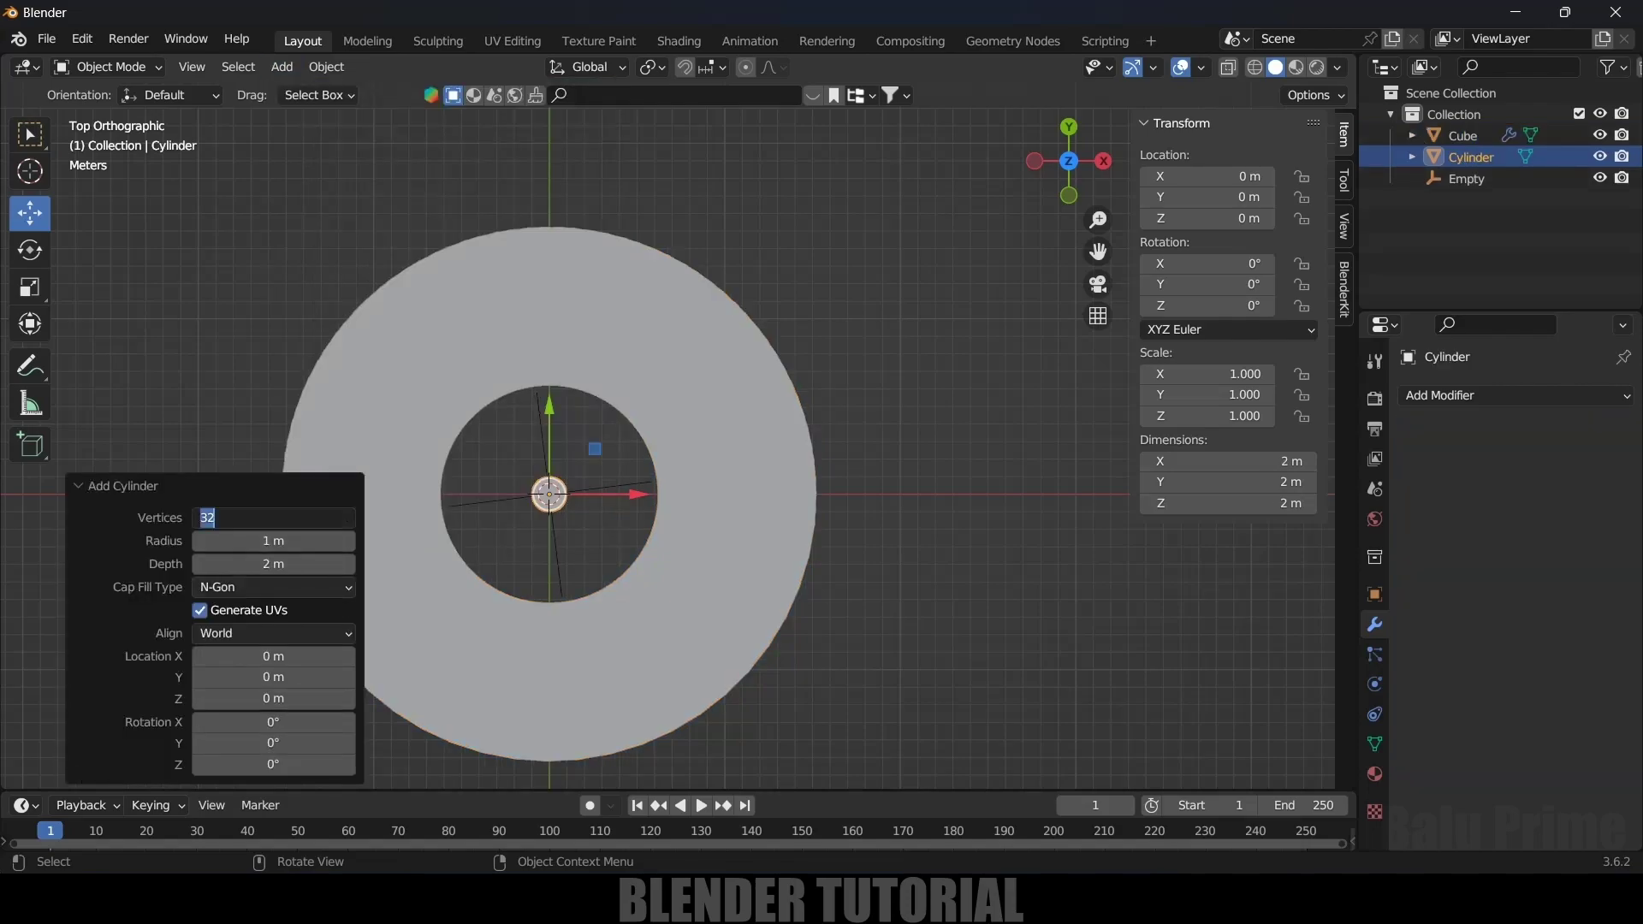
pyautogui.press('Return')
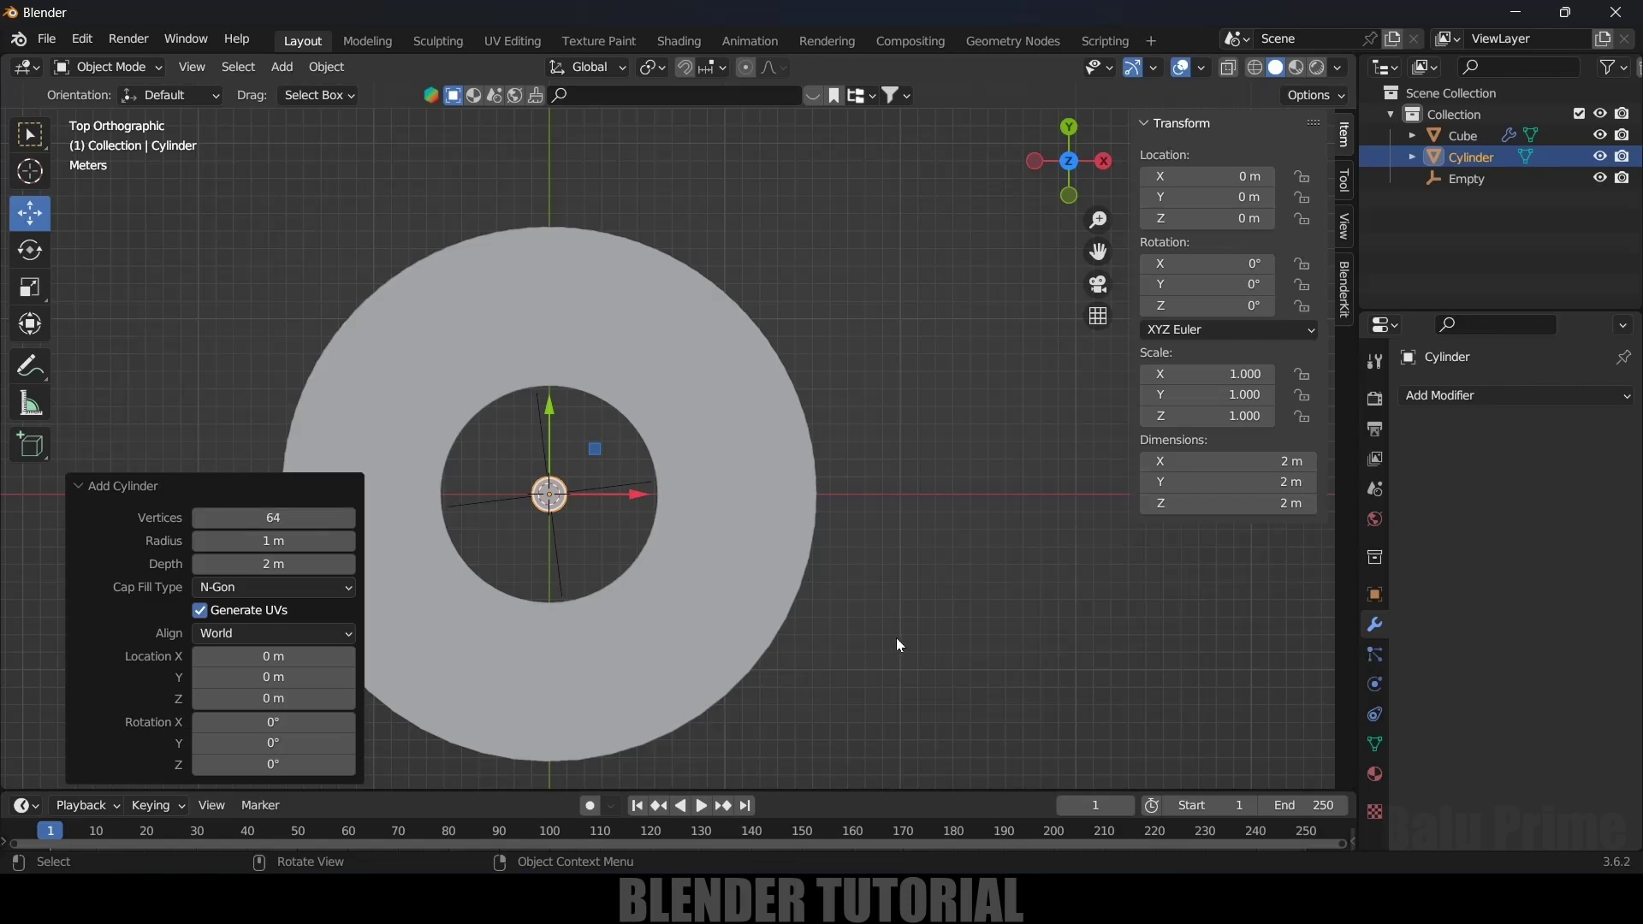
# Step: Scale the cylinder to about 12 m wide and stretch it to 32 m tall
pyautogui.press('s')
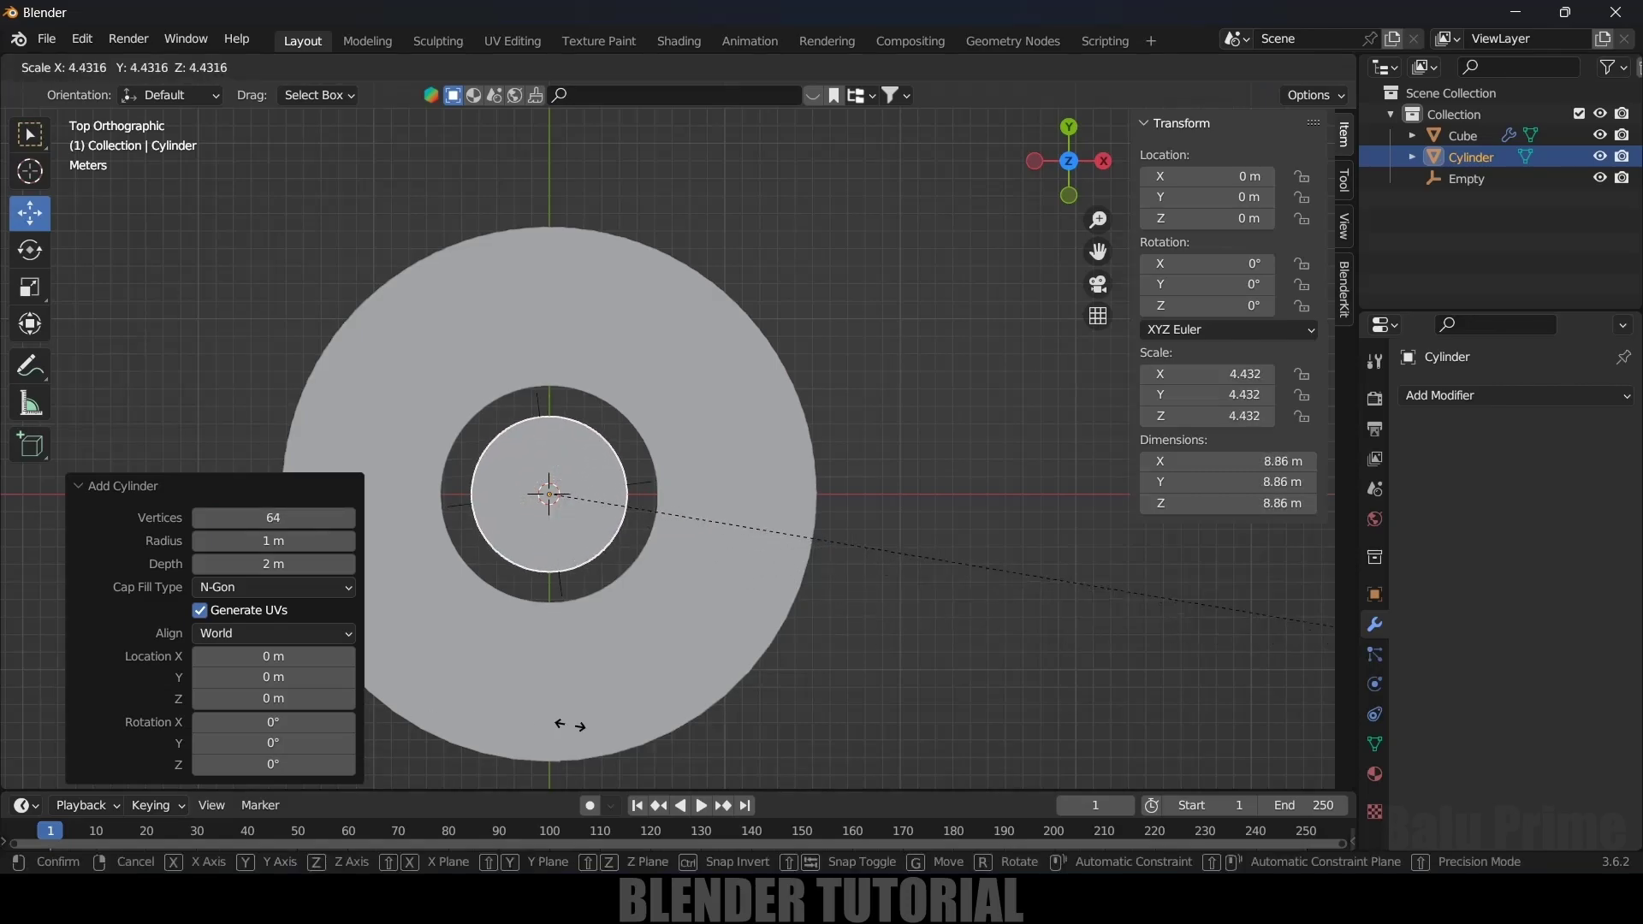
pyautogui.click(1071, 715)
pyautogui.moveTo(911, 653); pyautogui.dragTo(804, 576, button='middle')
pyautogui.press('s')
pyautogui.press('z')
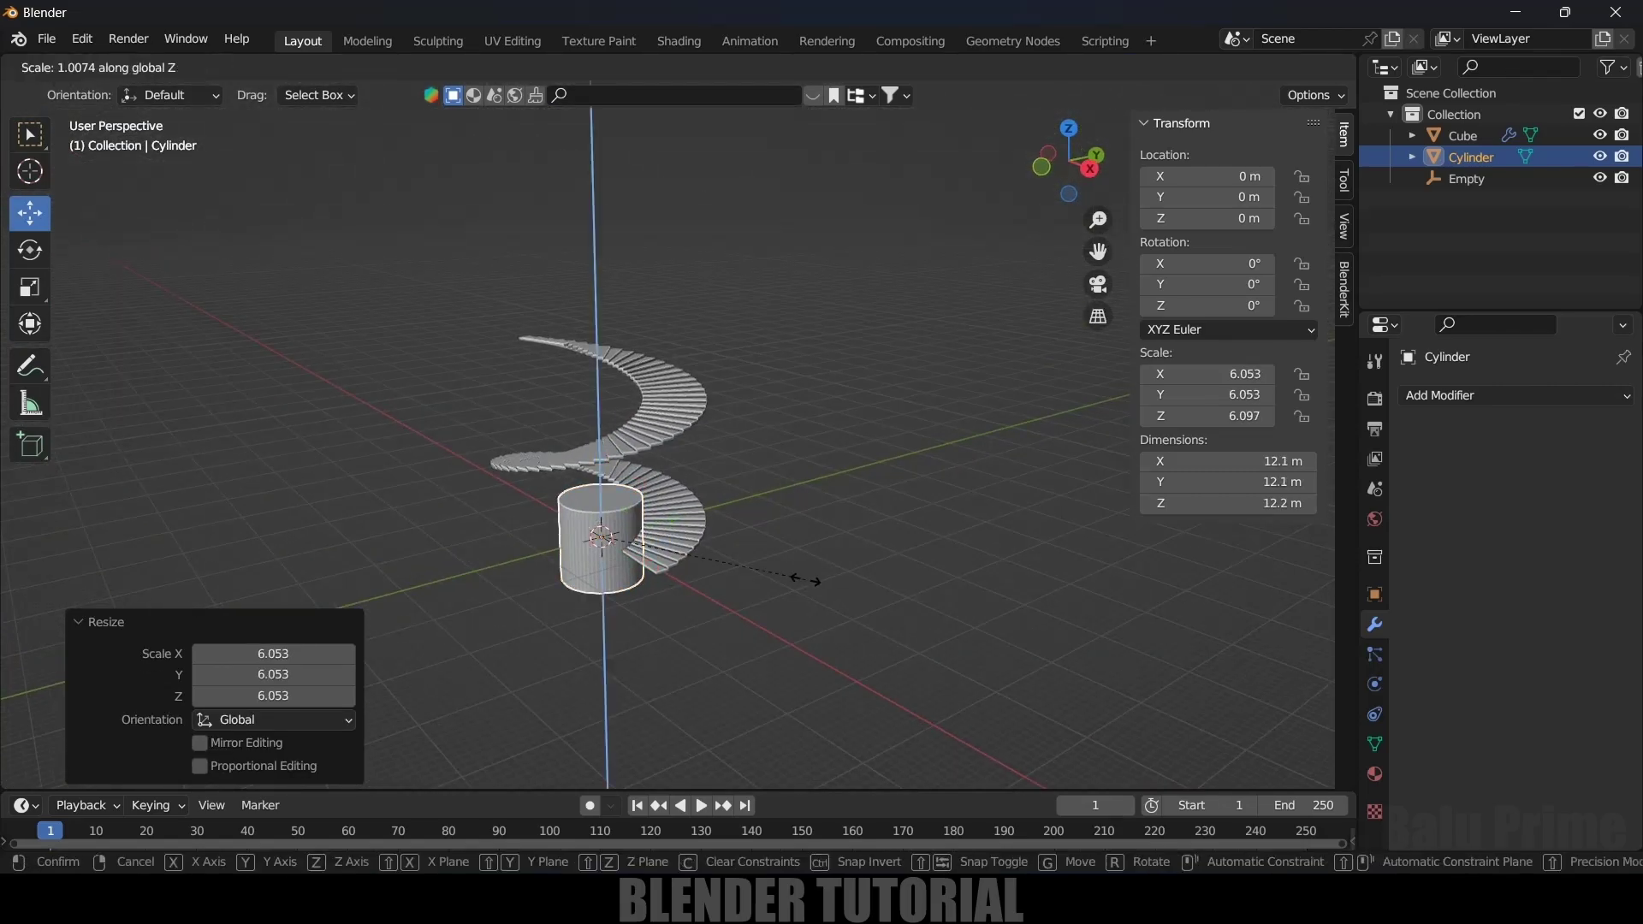
pyautogui.click(1147, 565)
# Step: Raise the column along Z to about 15.886 m so it rises through the stairs
pyautogui.moveTo(604, 466); pyautogui.dragTo(606, 365)
pyautogui.press('KP_1')
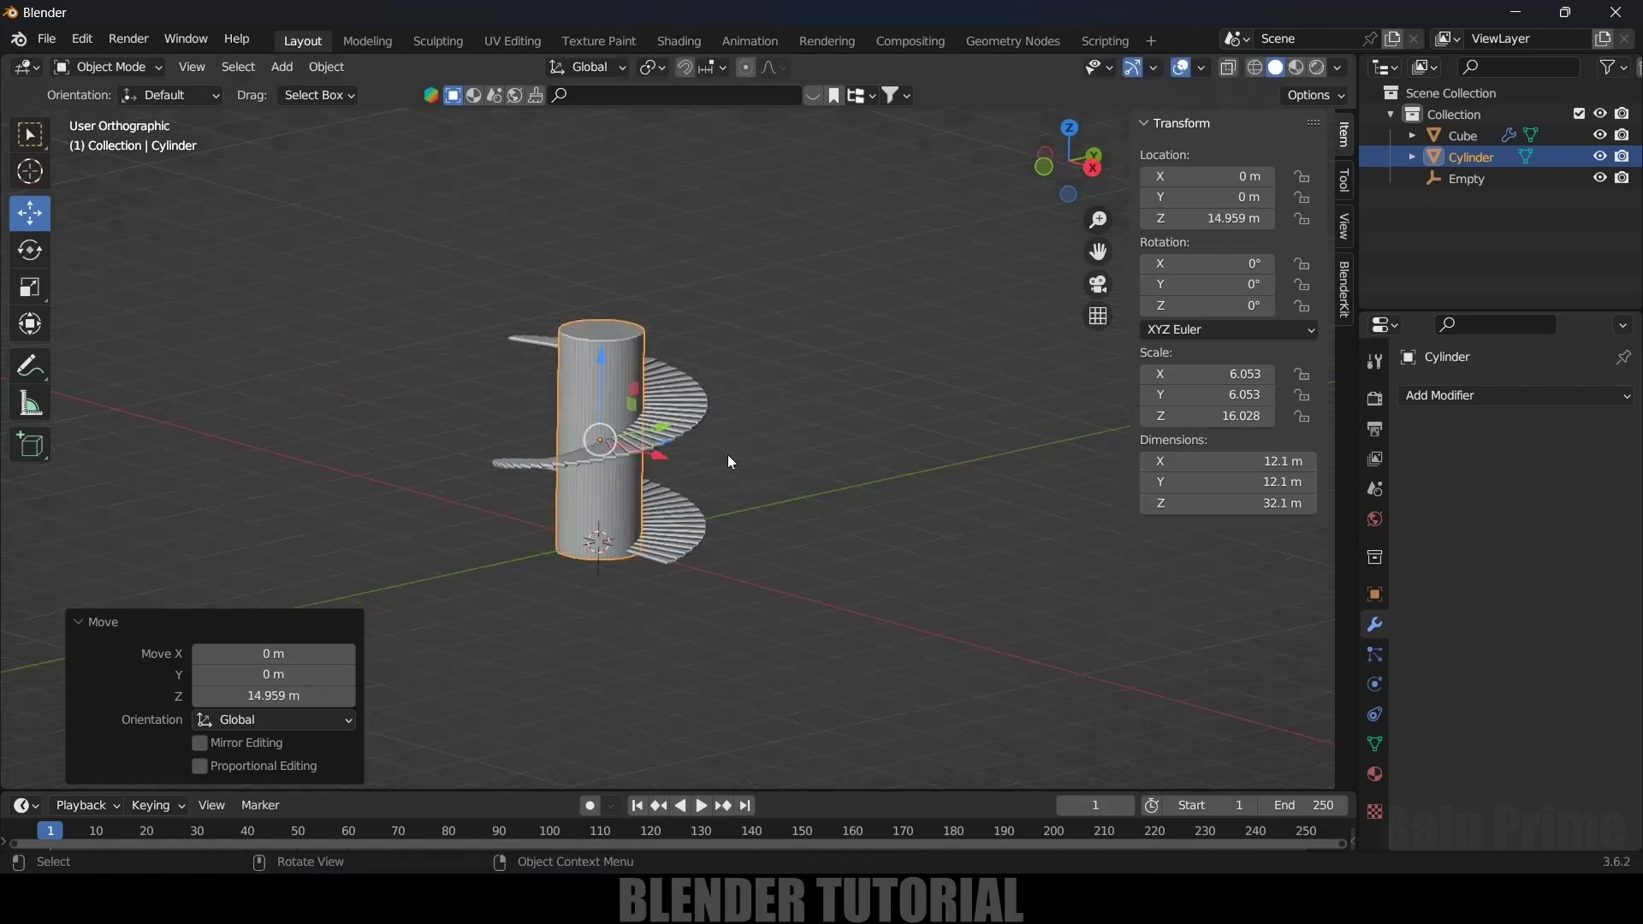
pyautogui.scroll(2, 761, 489)
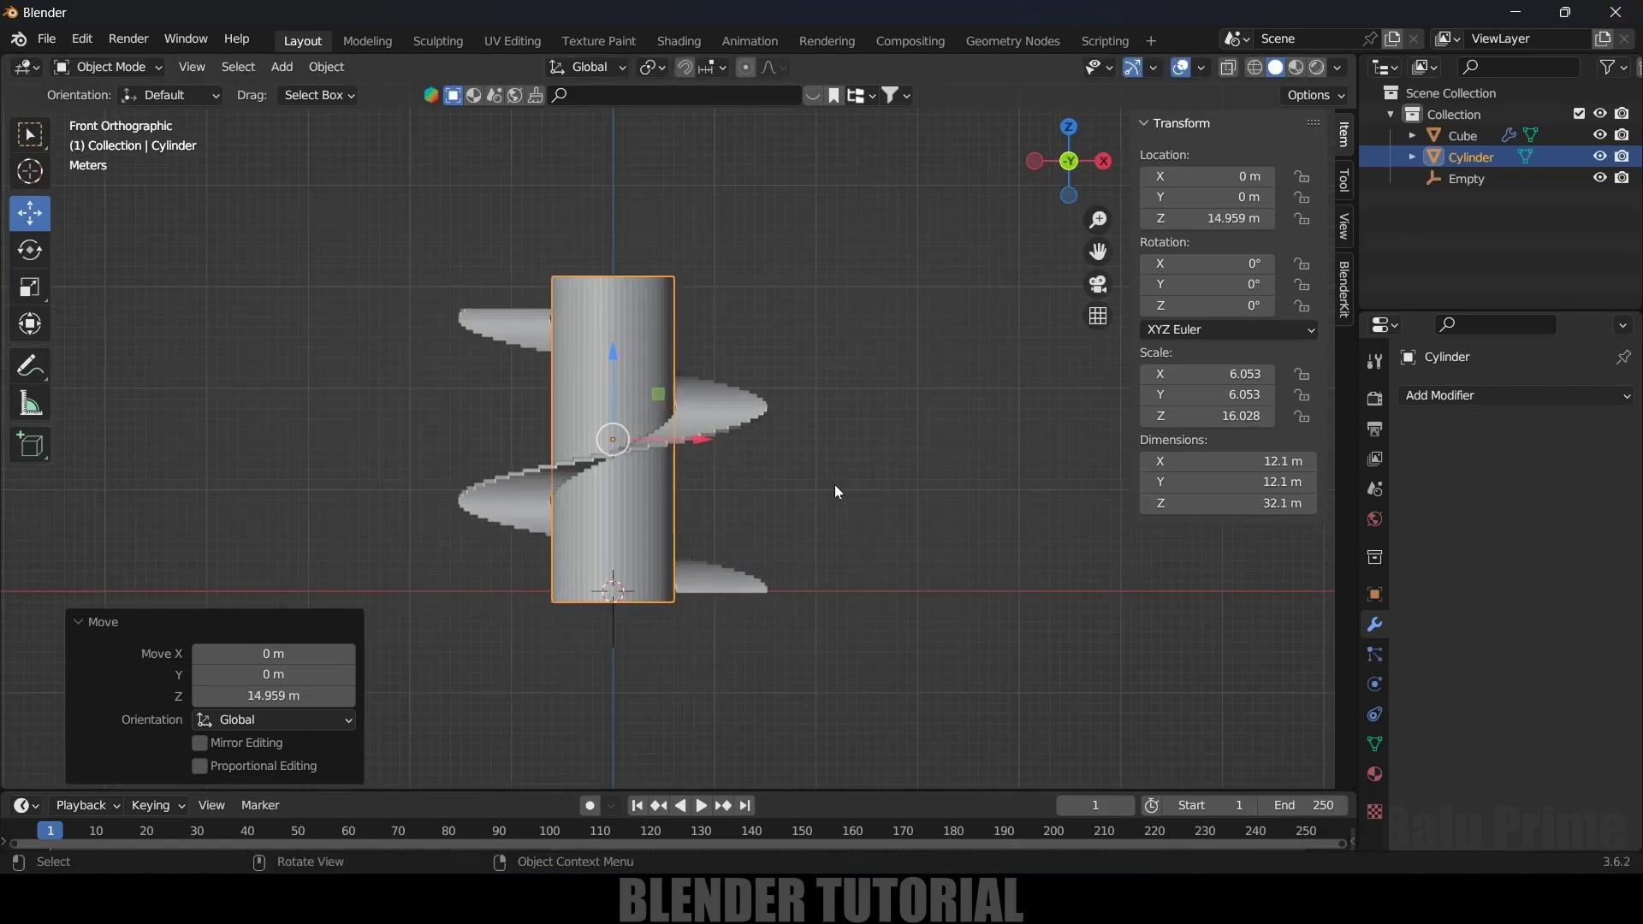
pyautogui.moveTo(608, 351); pyautogui.dragTo(613, 334)
pyautogui.moveTo(828, 484); pyautogui.dragTo(689, 612, button='middle')
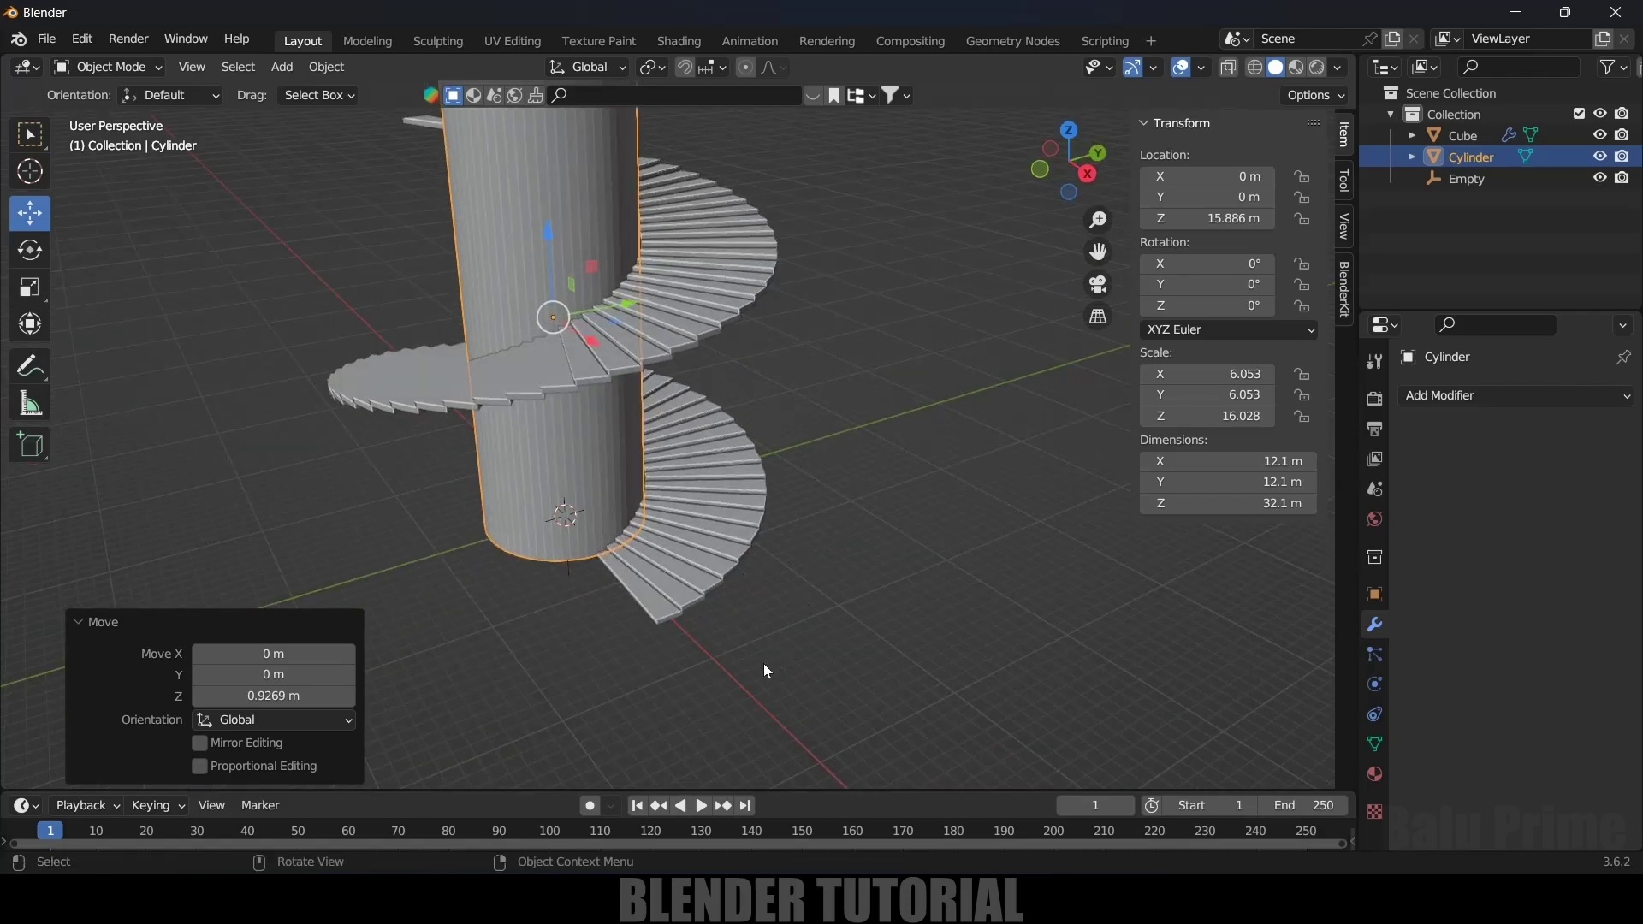
pyautogui.moveTo(763, 664); pyautogui.dragTo(895, 617, button='middle')
# Step: Add a cube and slide it out to the bottom step
pyautogui.click(279, 67)
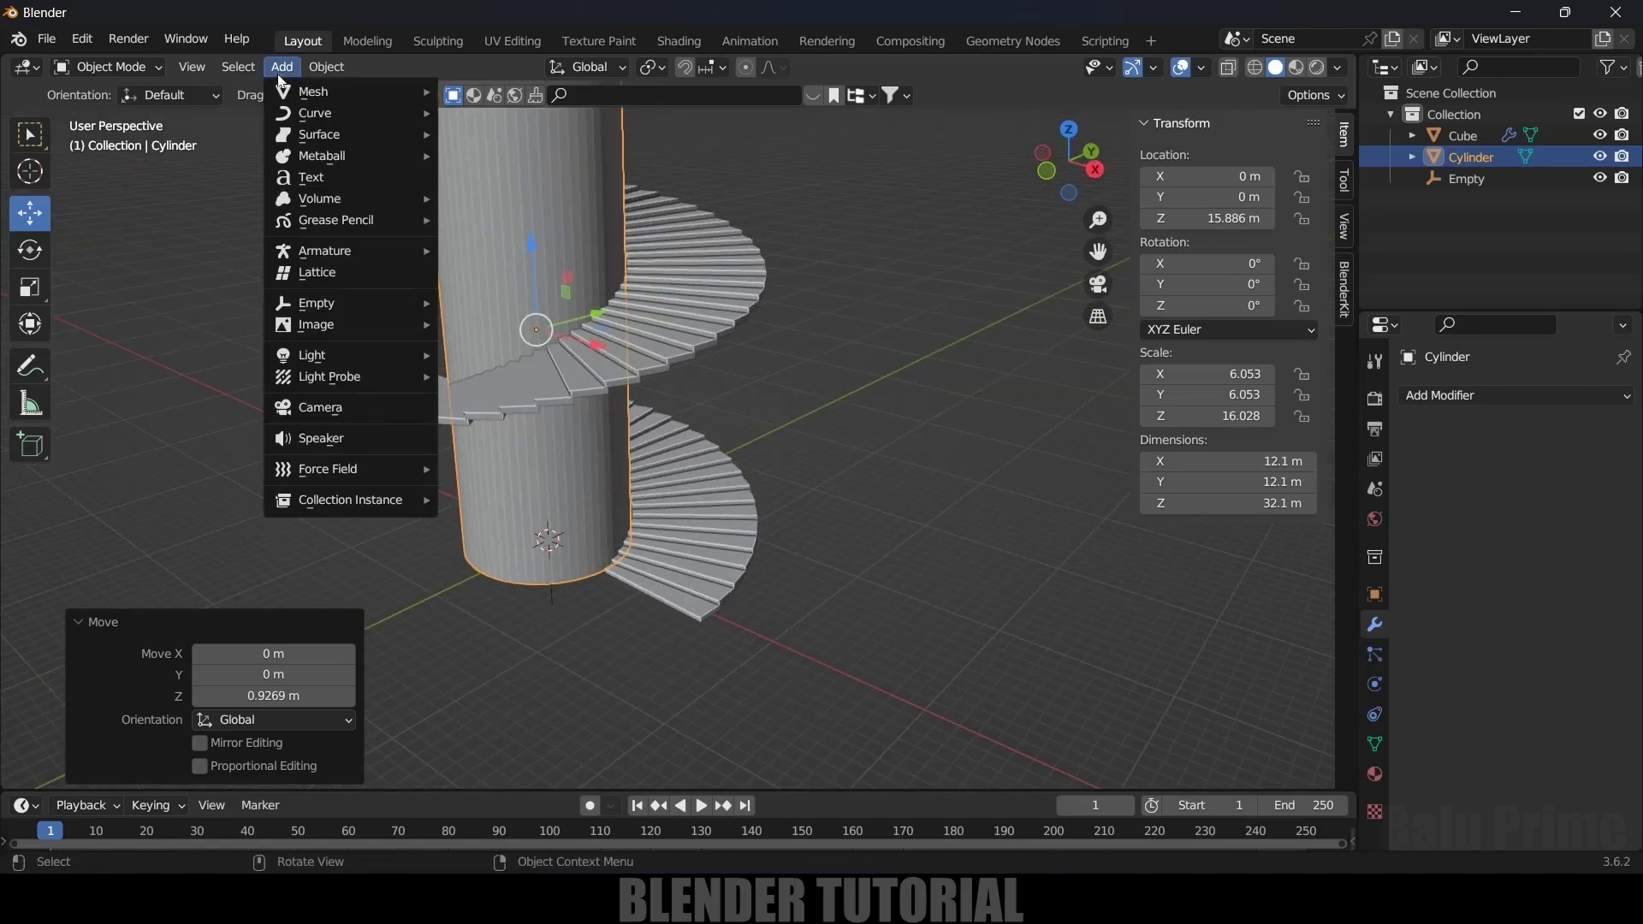
pyautogui.moveTo(294, 88)
pyautogui.click(535, 113)
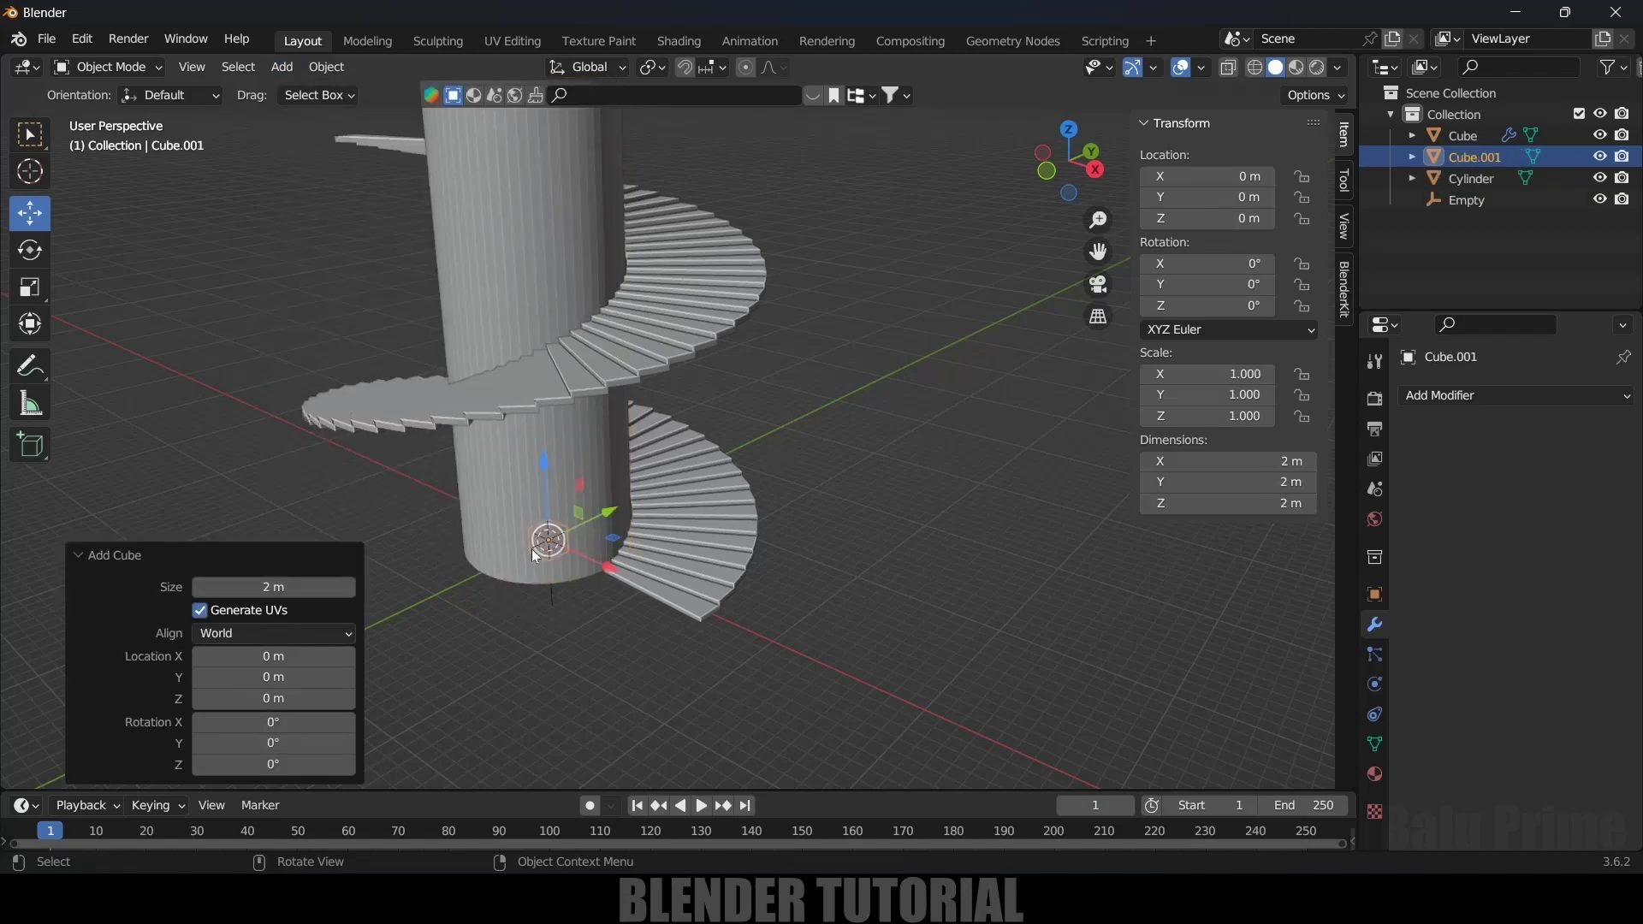
pyautogui.moveTo(606, 557); pyautogui.dragTo(768, 639)
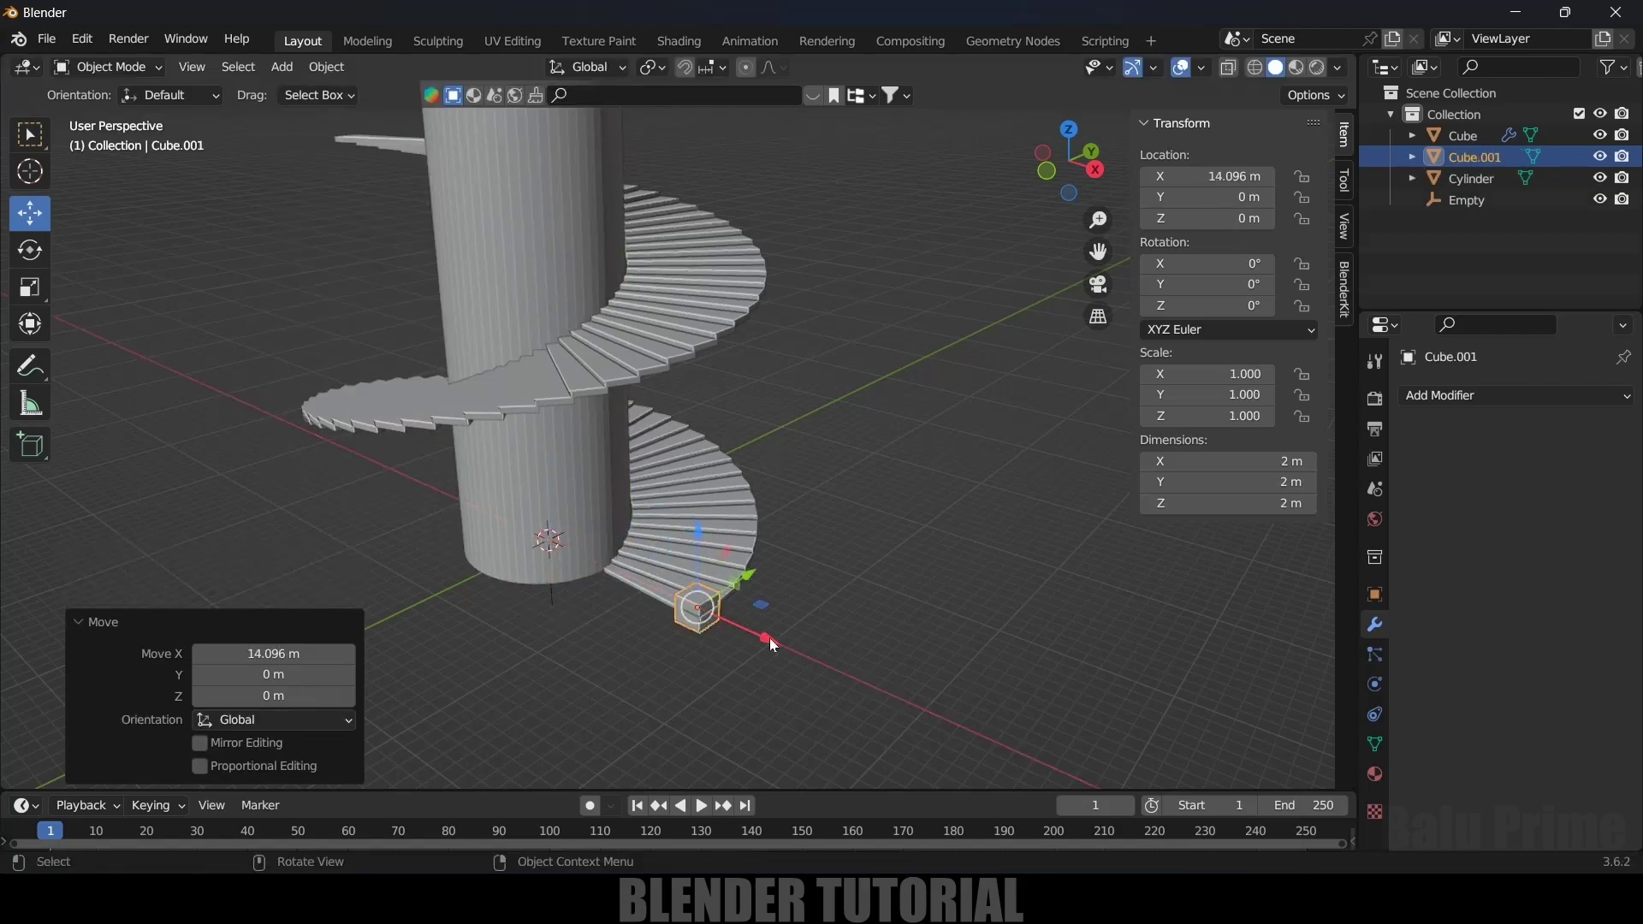
pyautogui.scroll(3, 864, 652)
pyautogui.keyDown('shift'); pyautogui.moveTo(865, 652); pyautogui.dragTo(734, 593, button='middle'); pyautogui.keyUp('shift')
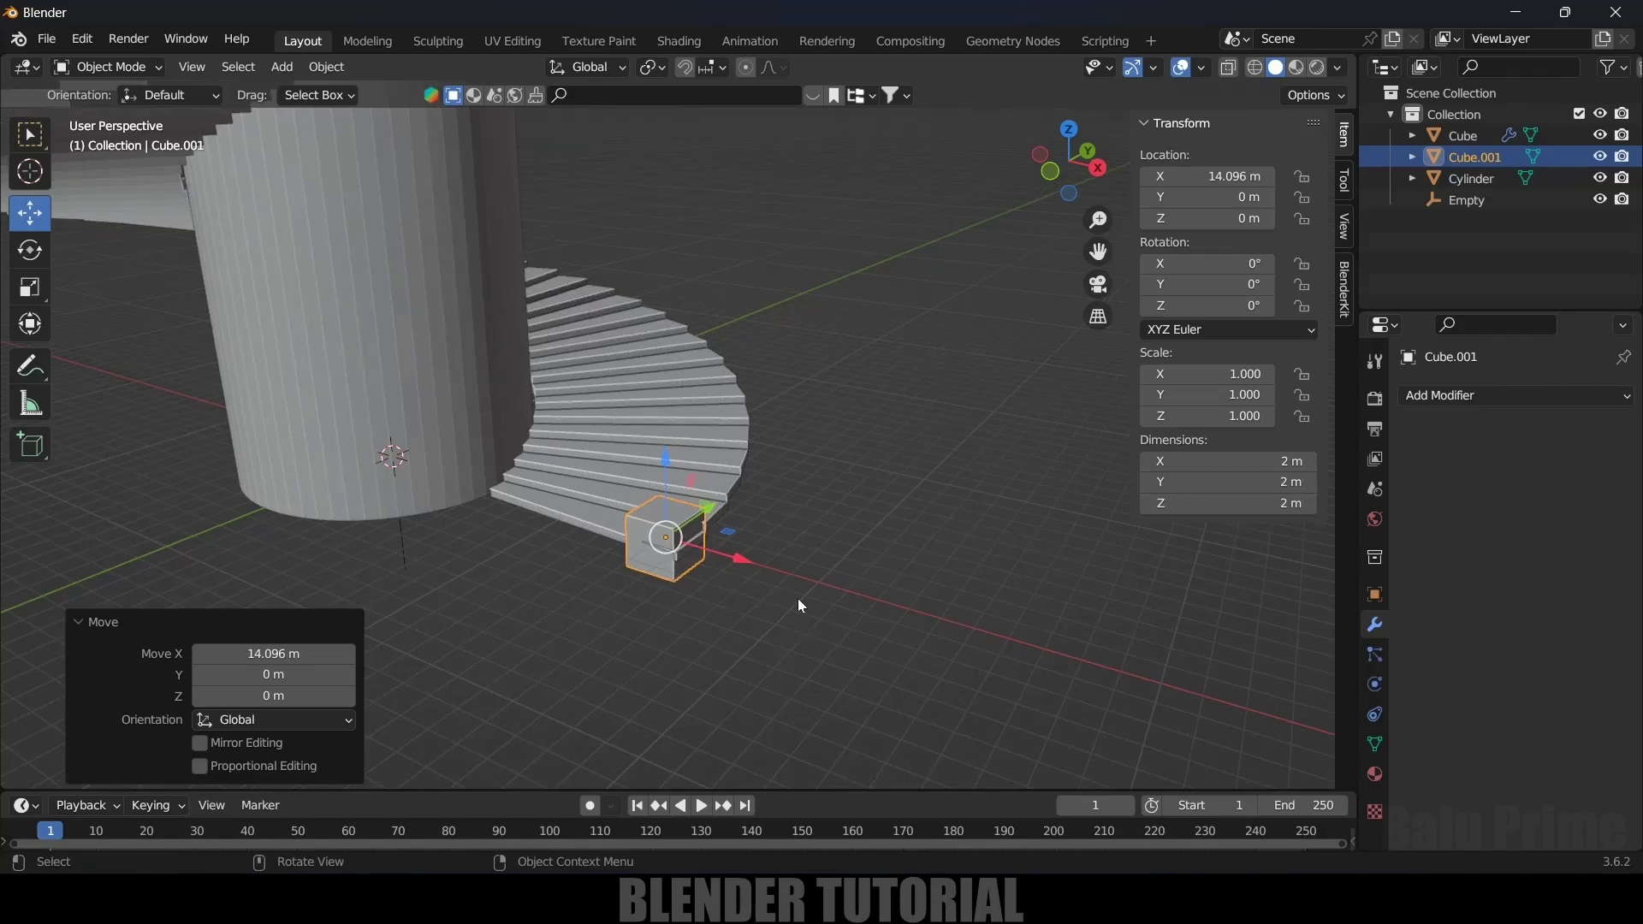
# Step: Make the cube thin along X, then lift it and shift it outward
pyautogui.press('s')
pyautogui.press('x')
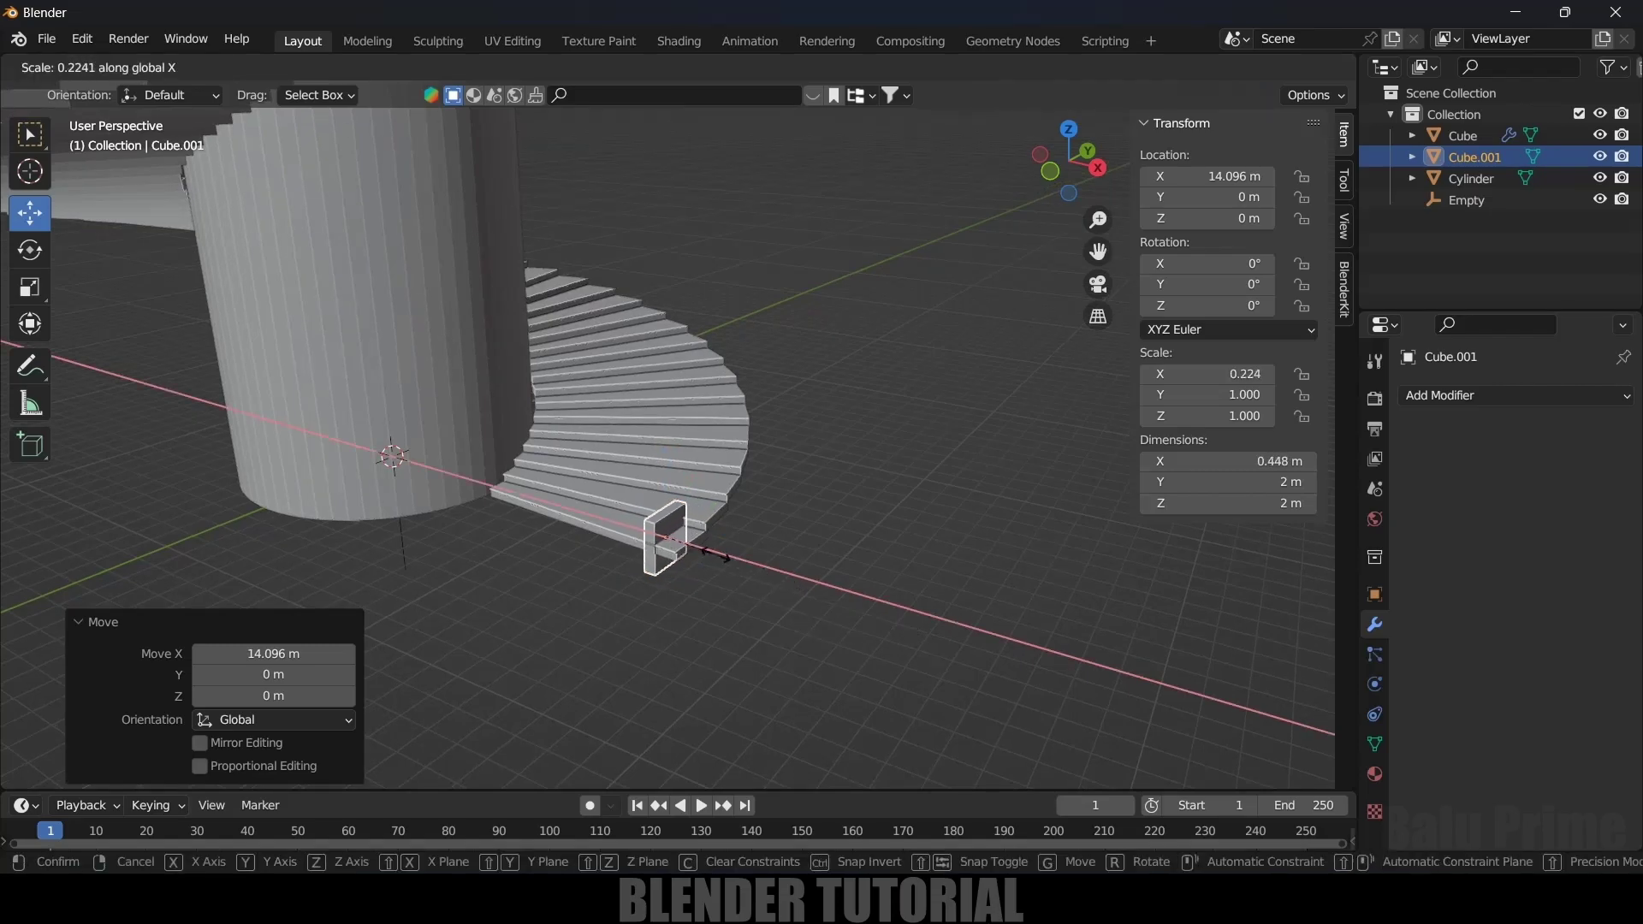
pyautogui.click(758, 592)
pyautogui.press('KP_1')
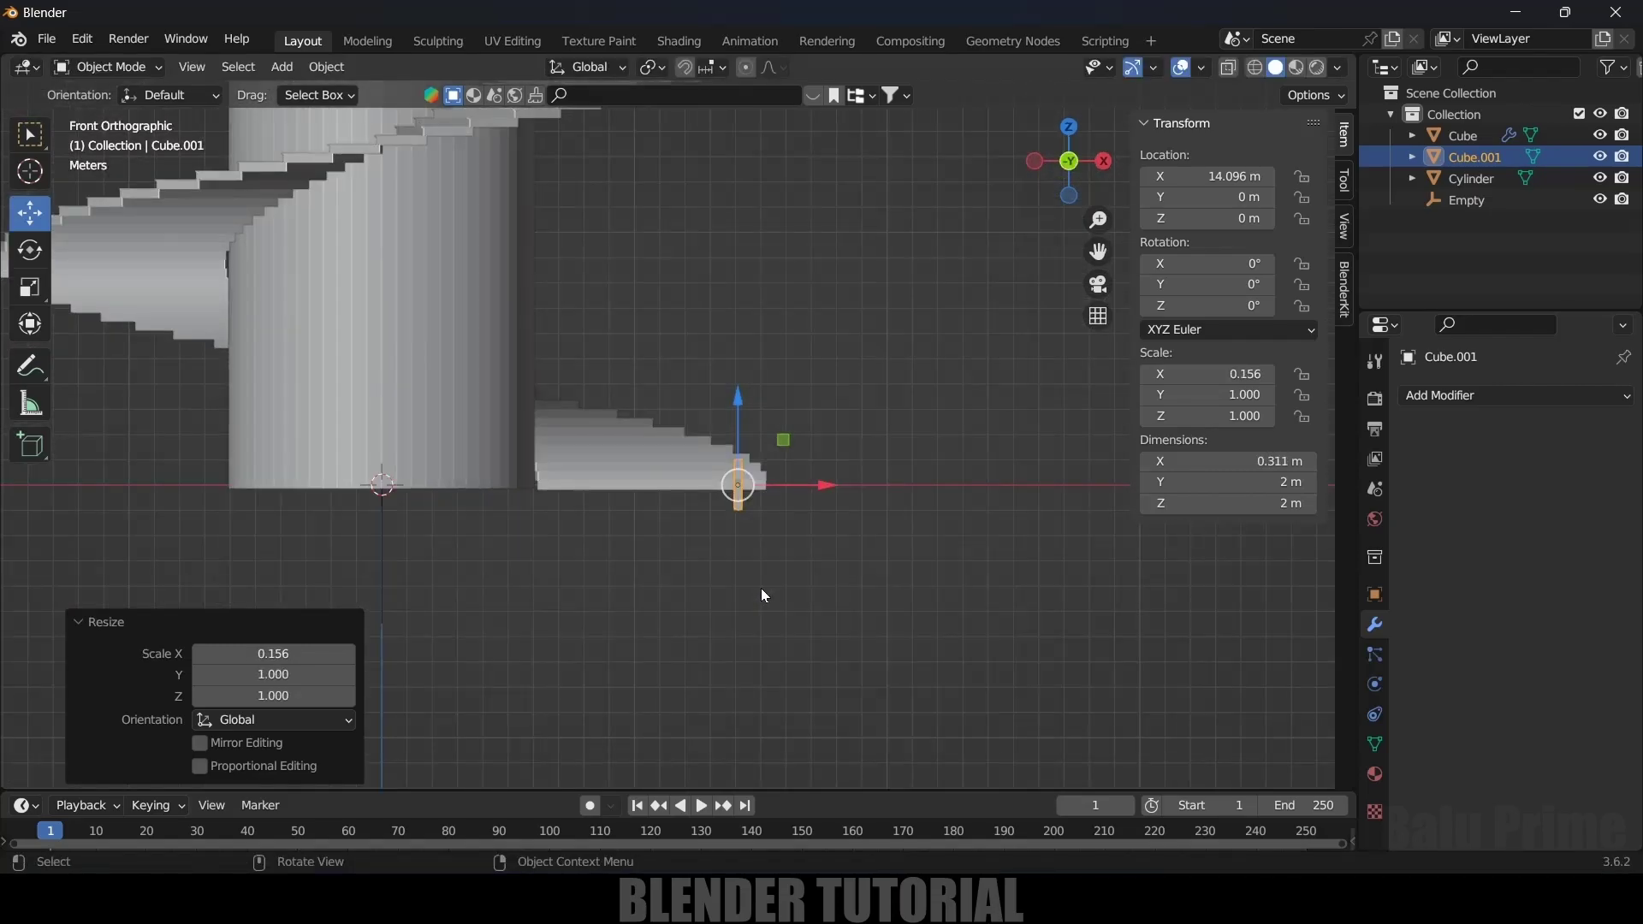
pyautogui.keyDown('shift'); pyautogui.moveTo(794, 597); pyautogui.dragTo(682, 586, button='middle'); pyautogui.keyUp('shift')
pyautogui.moveTo(697, 457); pyautogui.dragTo(704, 402)
pyautogui.moveTo(766, 490); pyautogui.dragTo(829, 491)
pyautogui.moveTo(829, 492); pyautogui.dragTo(699, 561, button='middle')
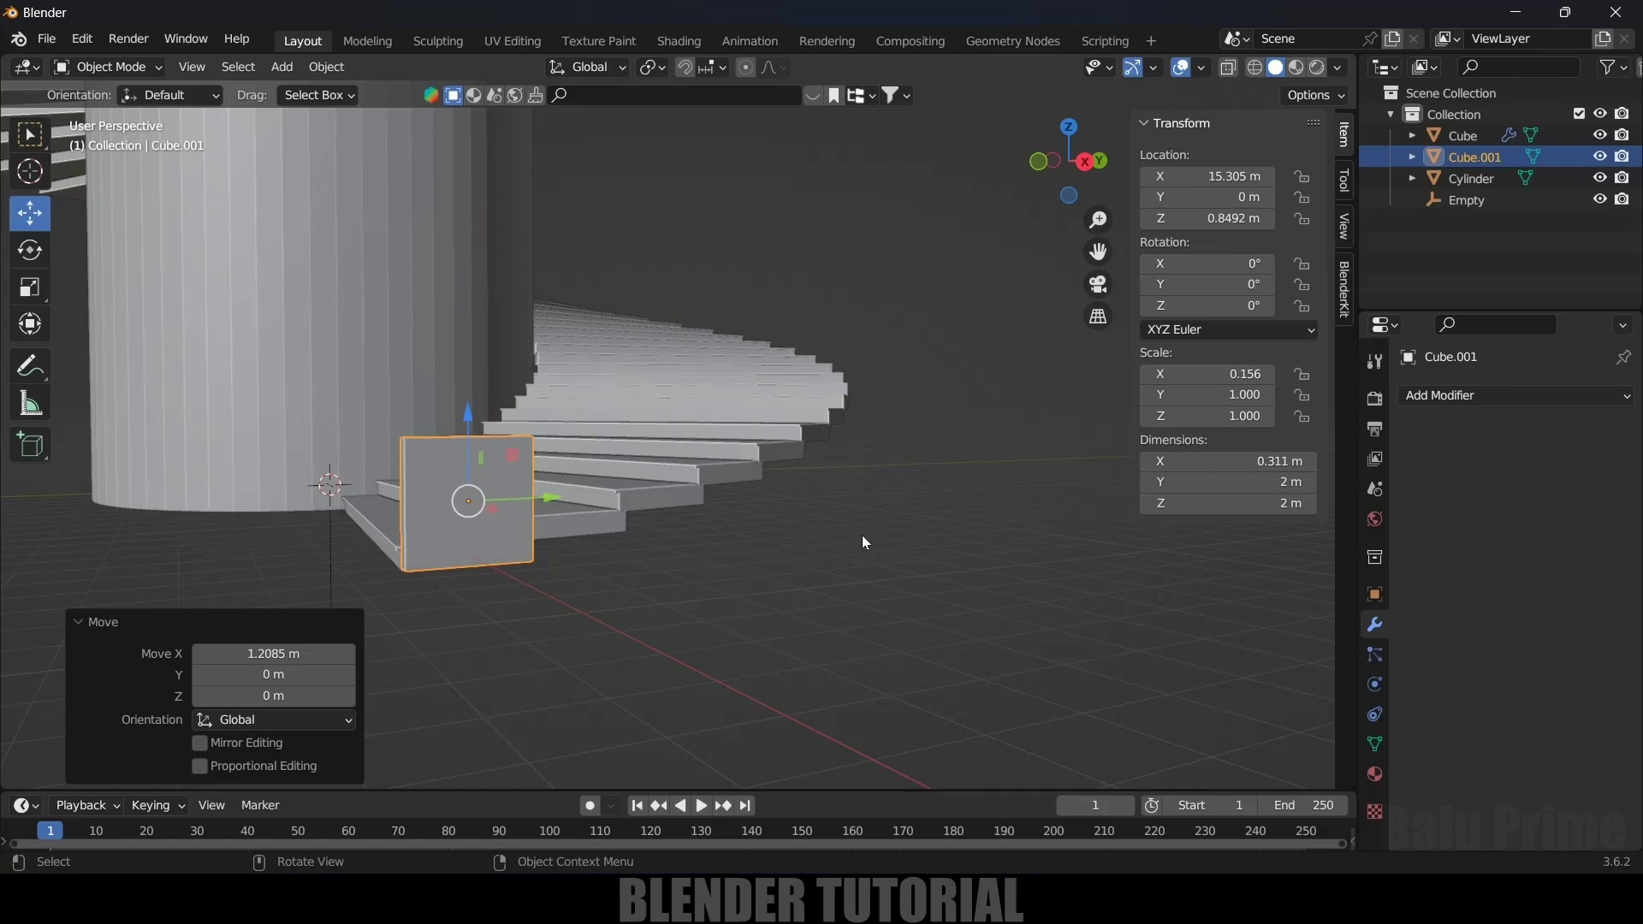
# Step: Thin the post along Y and move it along Y to the step's outer end
pyautogui.press('s')
pyautogui.press('y')
pyautogui.click(512, 509)
pyautogui.press('g')
pyautogui.press('y')
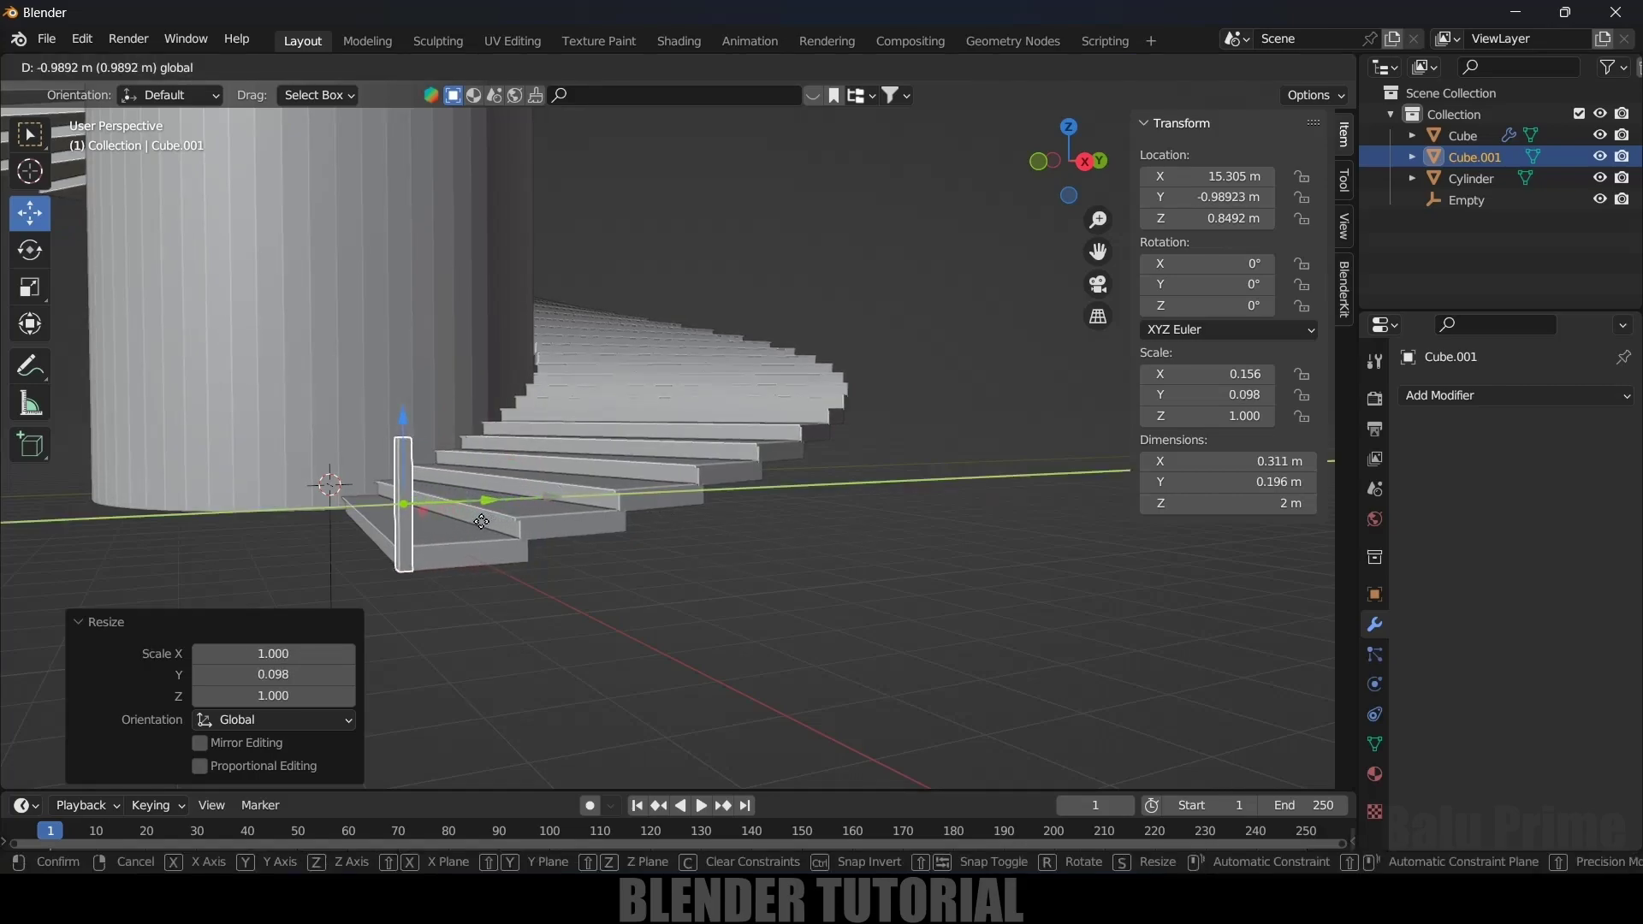
pyautogui.click(507, 551)
pyautogui.moveTo(506, 551); pyautogui.dragTo(546, 446, button='middle')
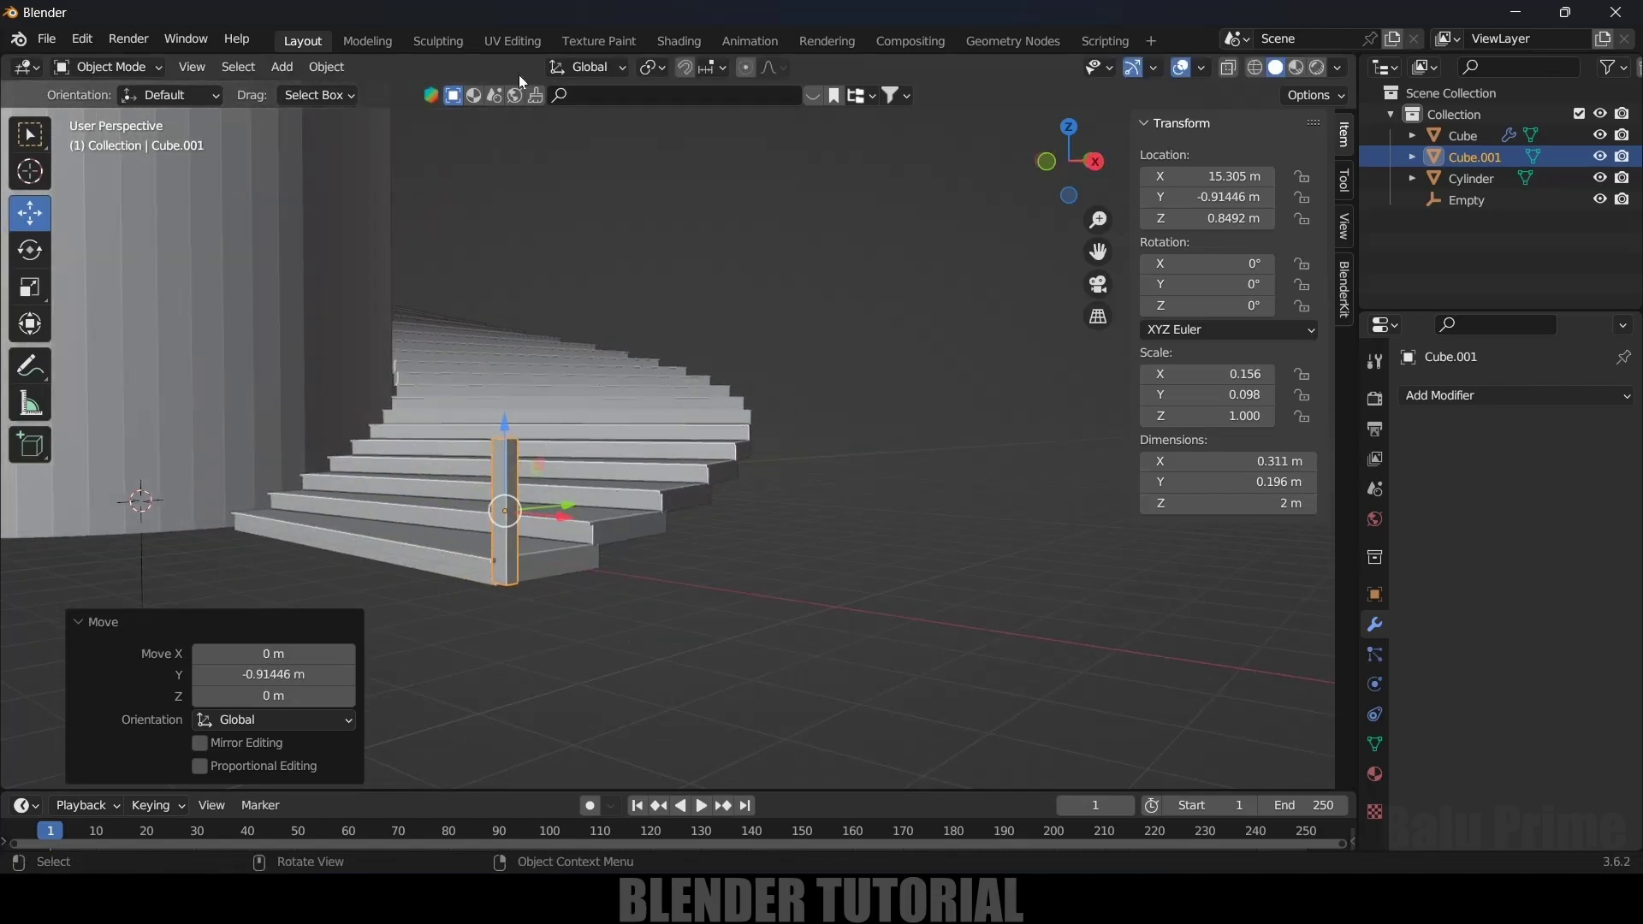
# Step: Apply the scale of post Cube.001
pyautogui.click(326, 74)
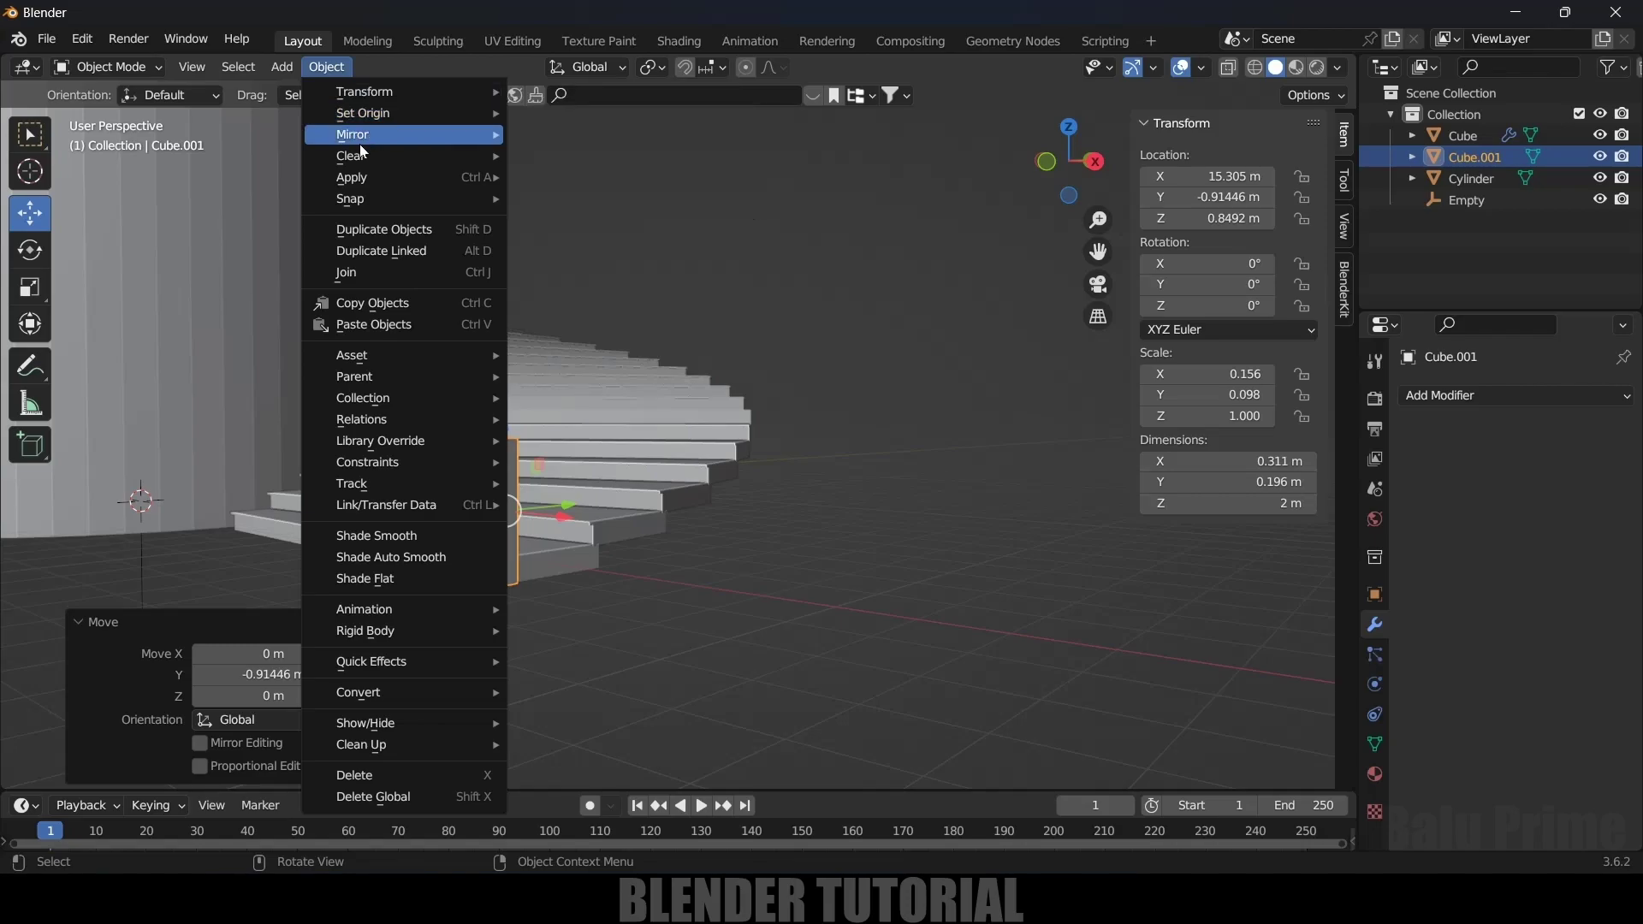
pyautogui.moveTo(342, 174)
pyautogui.click(557, 219)
pyautogui.moveTo(809, 462); pyautogui.dragTo(783, 498, button='middle')
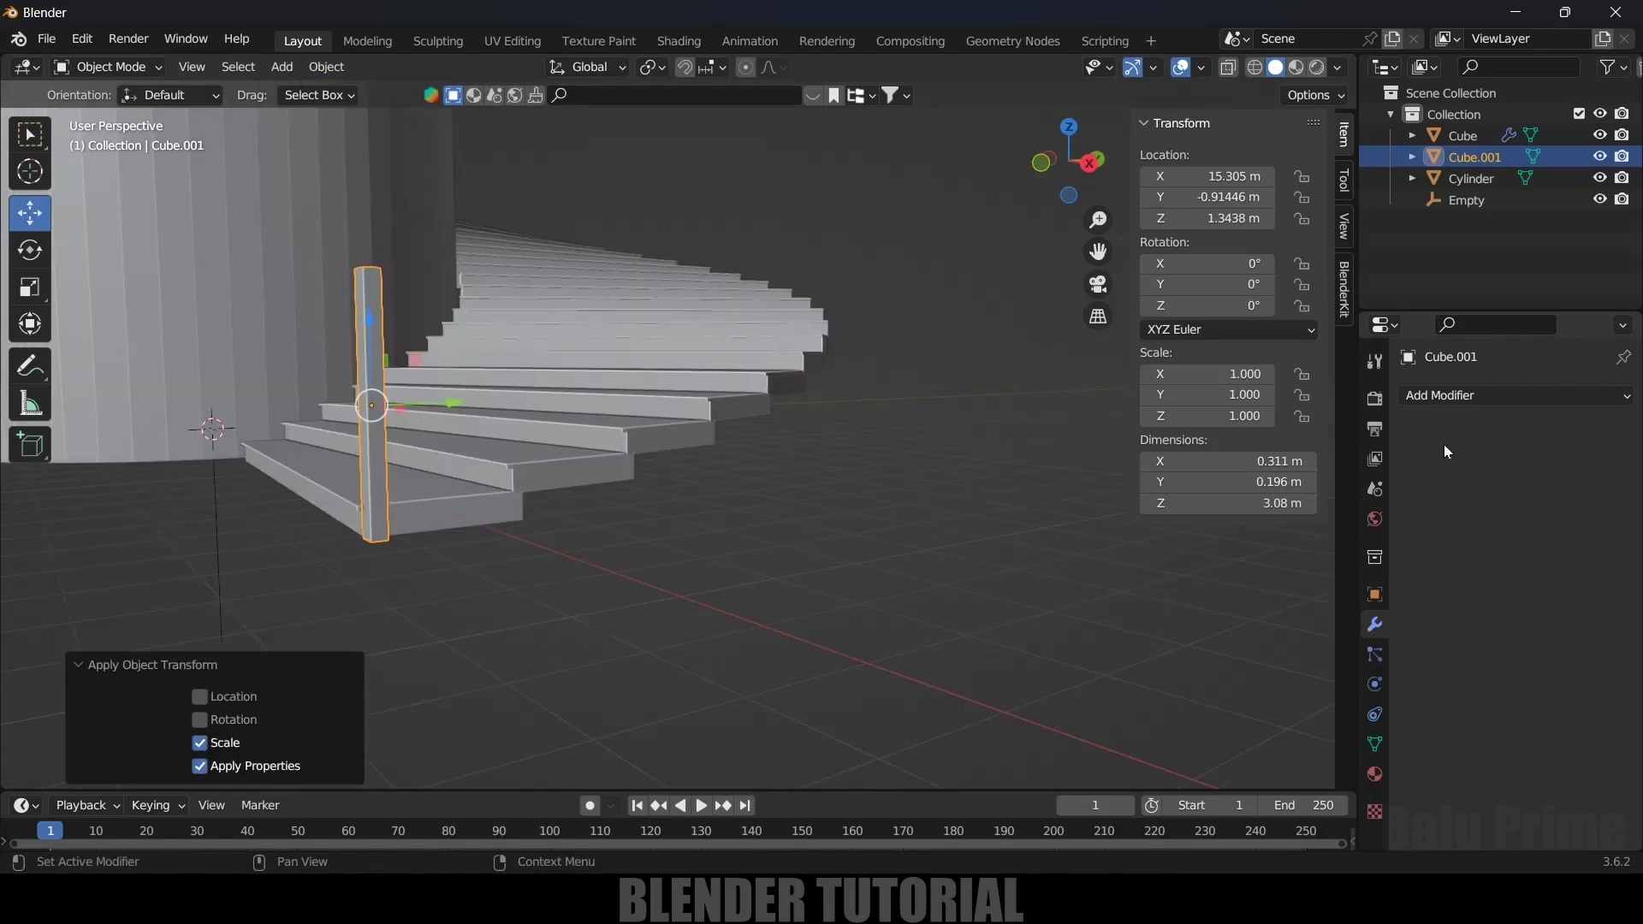
# Step: Add a Screw modifier to the post around the Empty and raise its Screw height
pyautogui.click(1449, 399)
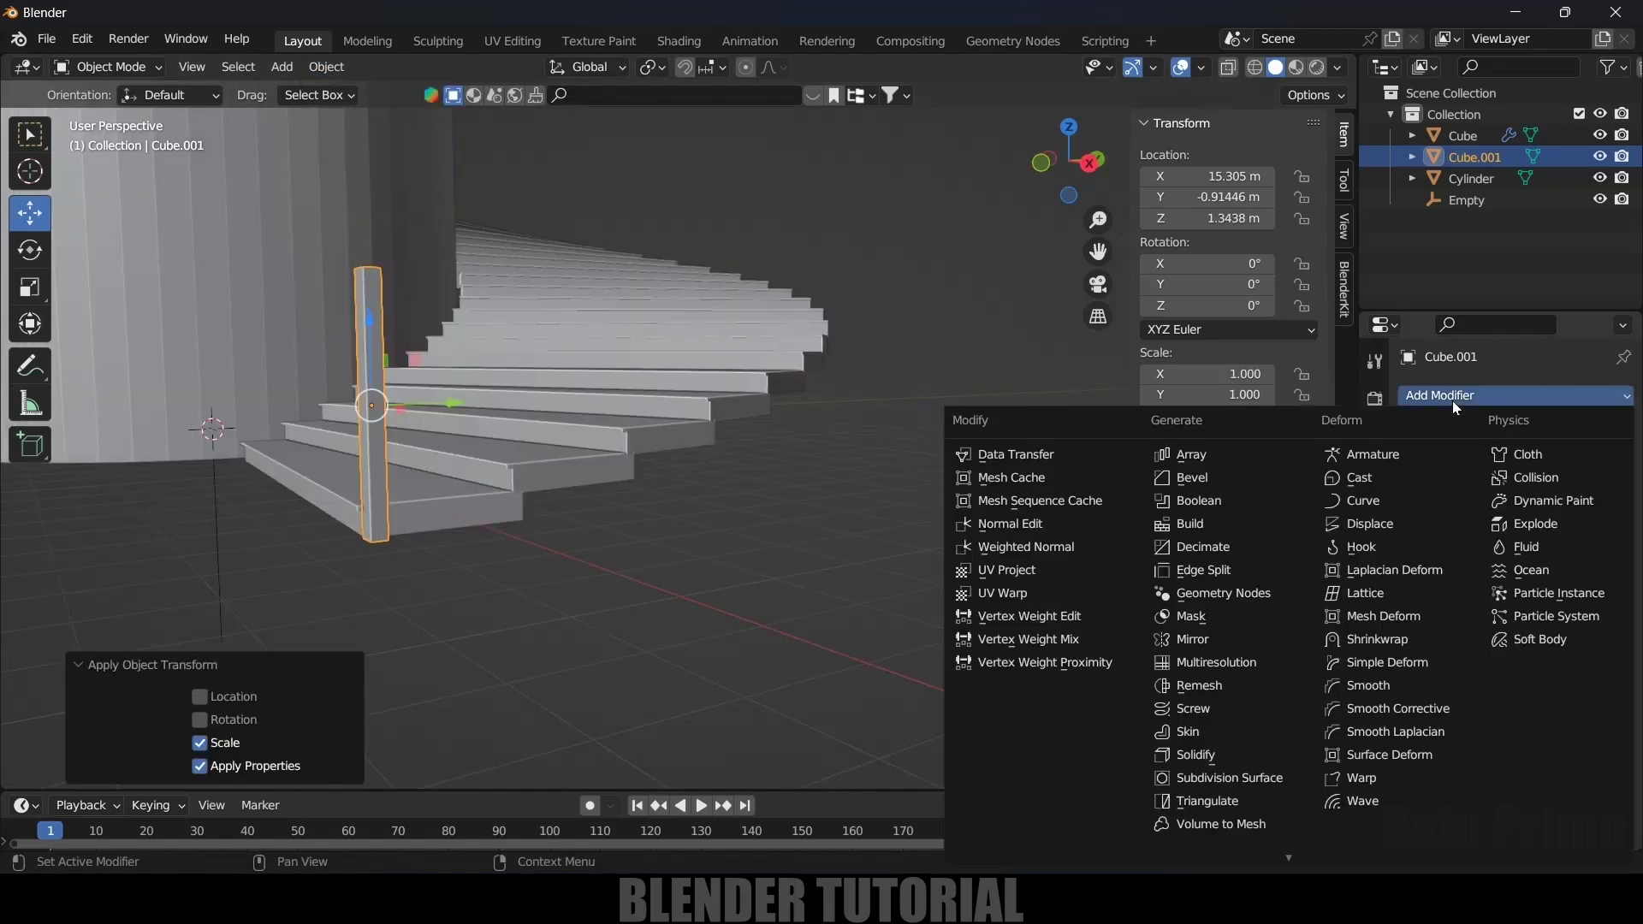
pyautogui.click(1192, 716)
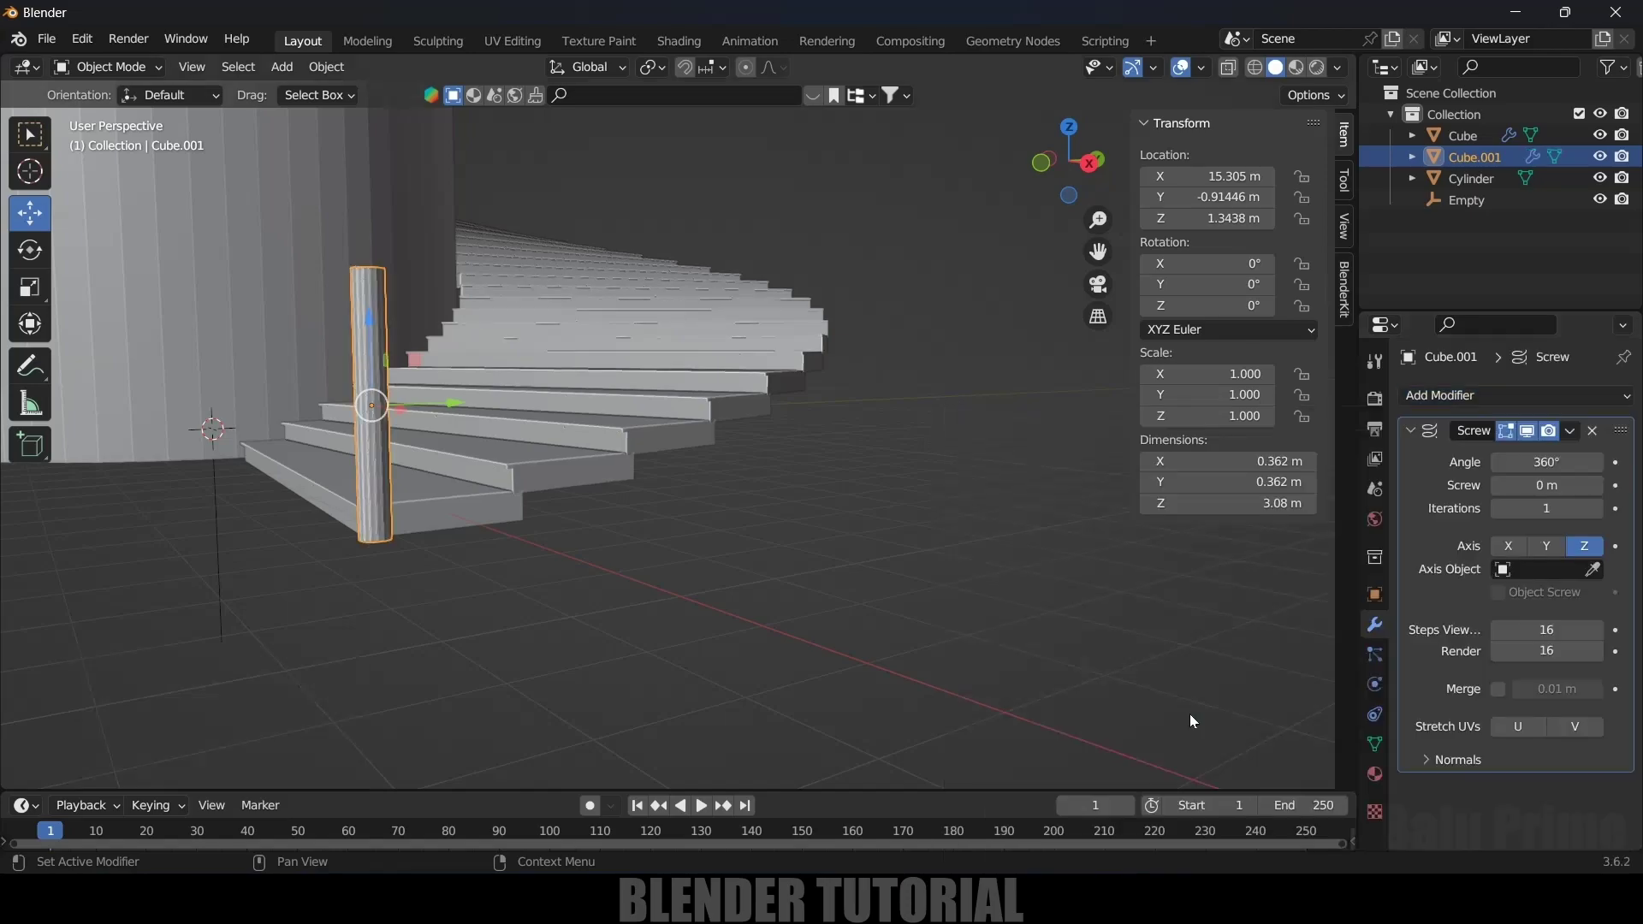
pyautogui.click(1528, 572)
pyautogui.click(1464, 643)
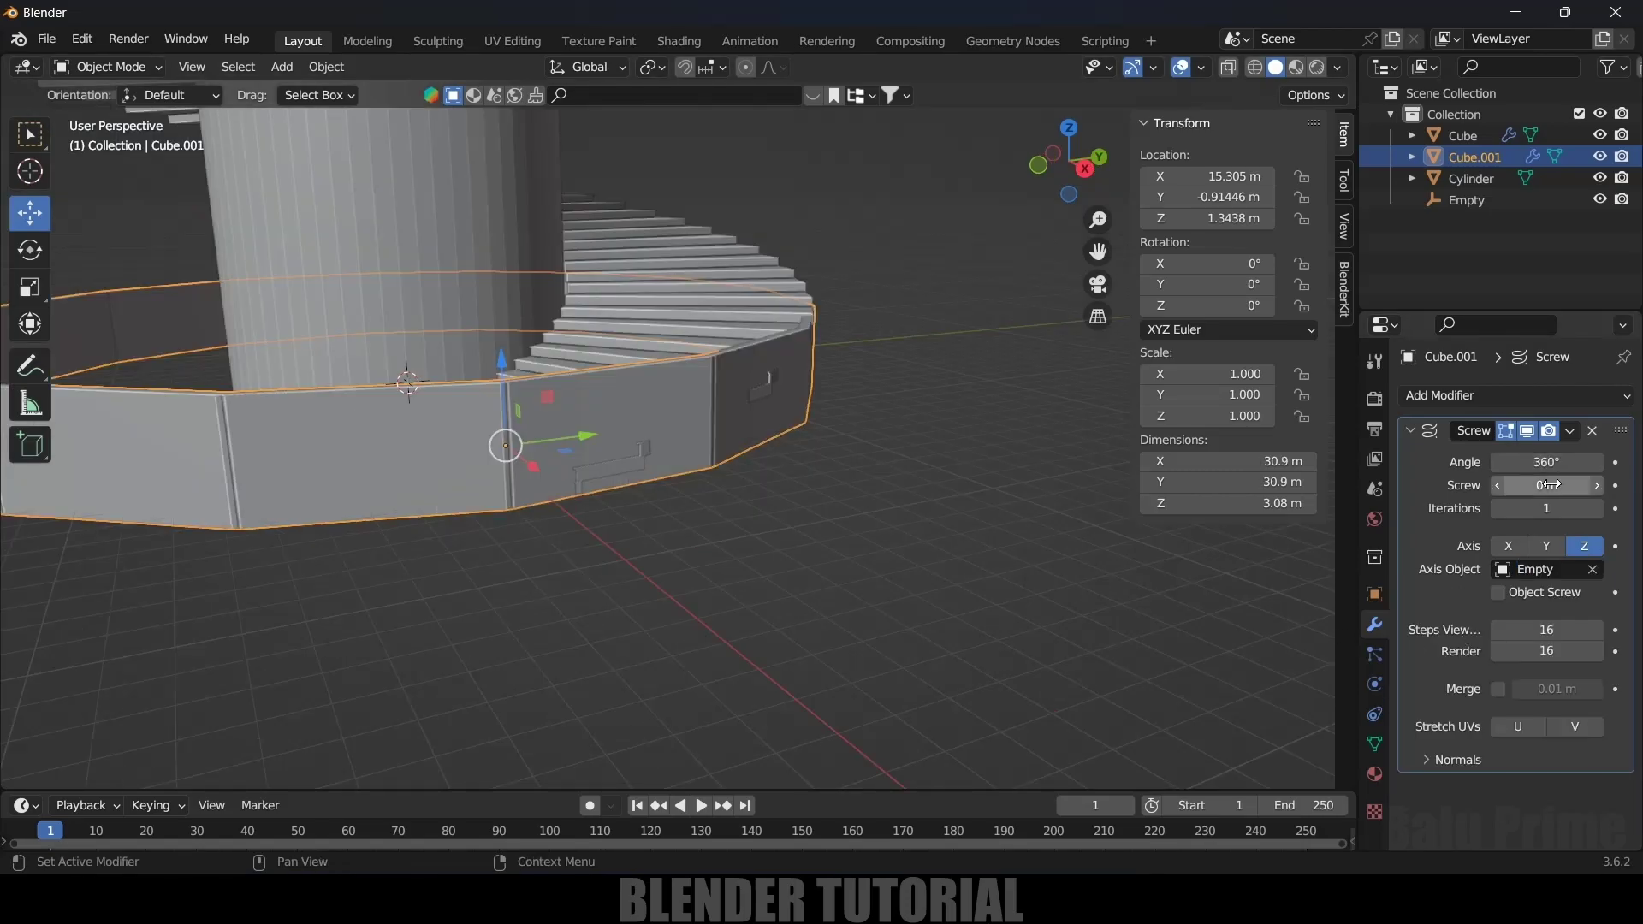
pyautogui.moveTo(1551, 485); pyautogui.dragTo(1619, 485)
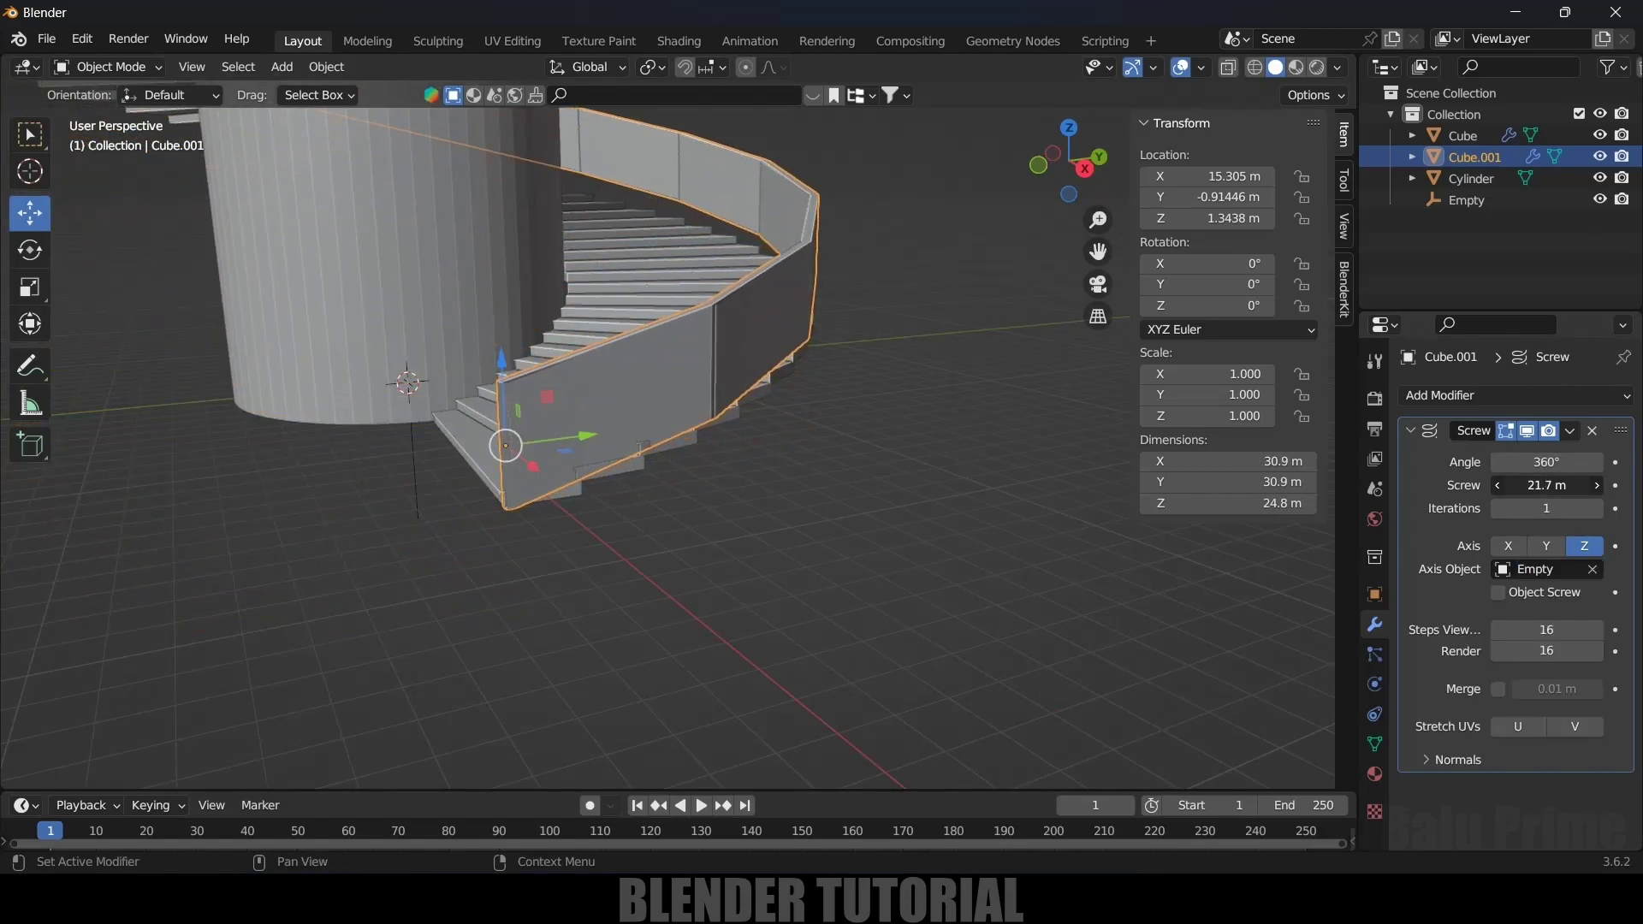
pyautogui.moveTo(880, 562); pyautogui.dragTo(686, 428, button='middle')
# Step: Set the Screw angle to 561° and the Screw height to 28.1 m
pyautogui.moveTo(1546, 462); pyautogui.dragTo(1626, 462)
pyautogui.moveTo(975, 468); pyautogui.dragTo(579, 495, button='middle')
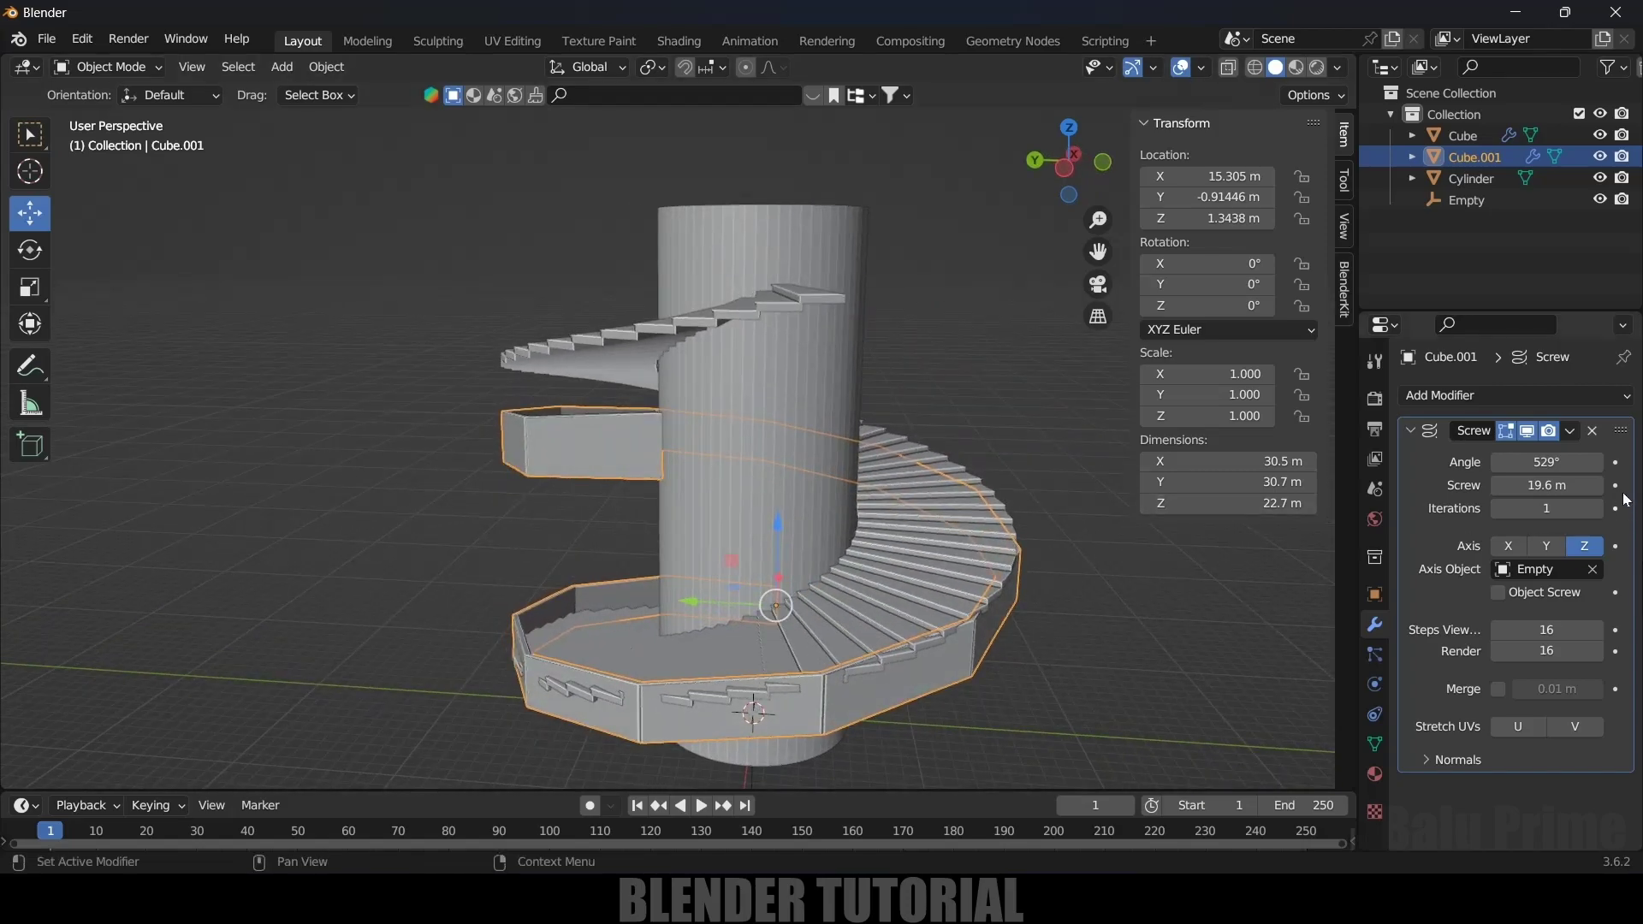
pyautogui.moveTo(1522, 462); pyautogui.dragTo(1550, 462)
pyautogui.moveTo(909, 469); pyautogui.dragTo(885, 446, button='middle')
pyautogui.moveTo(1546, 462); pyautogui.dragTo(1593, 485)
pyautogui.moveTo(958, 328); pyautogui.dragTo(878, 322, button='middle')
# Step: Deselect the post and set the Screw modifier's viewport steps to 120
pyautogui.hotkey('alt', 'a')
pyautogui.scroll(-4, 800, 539)
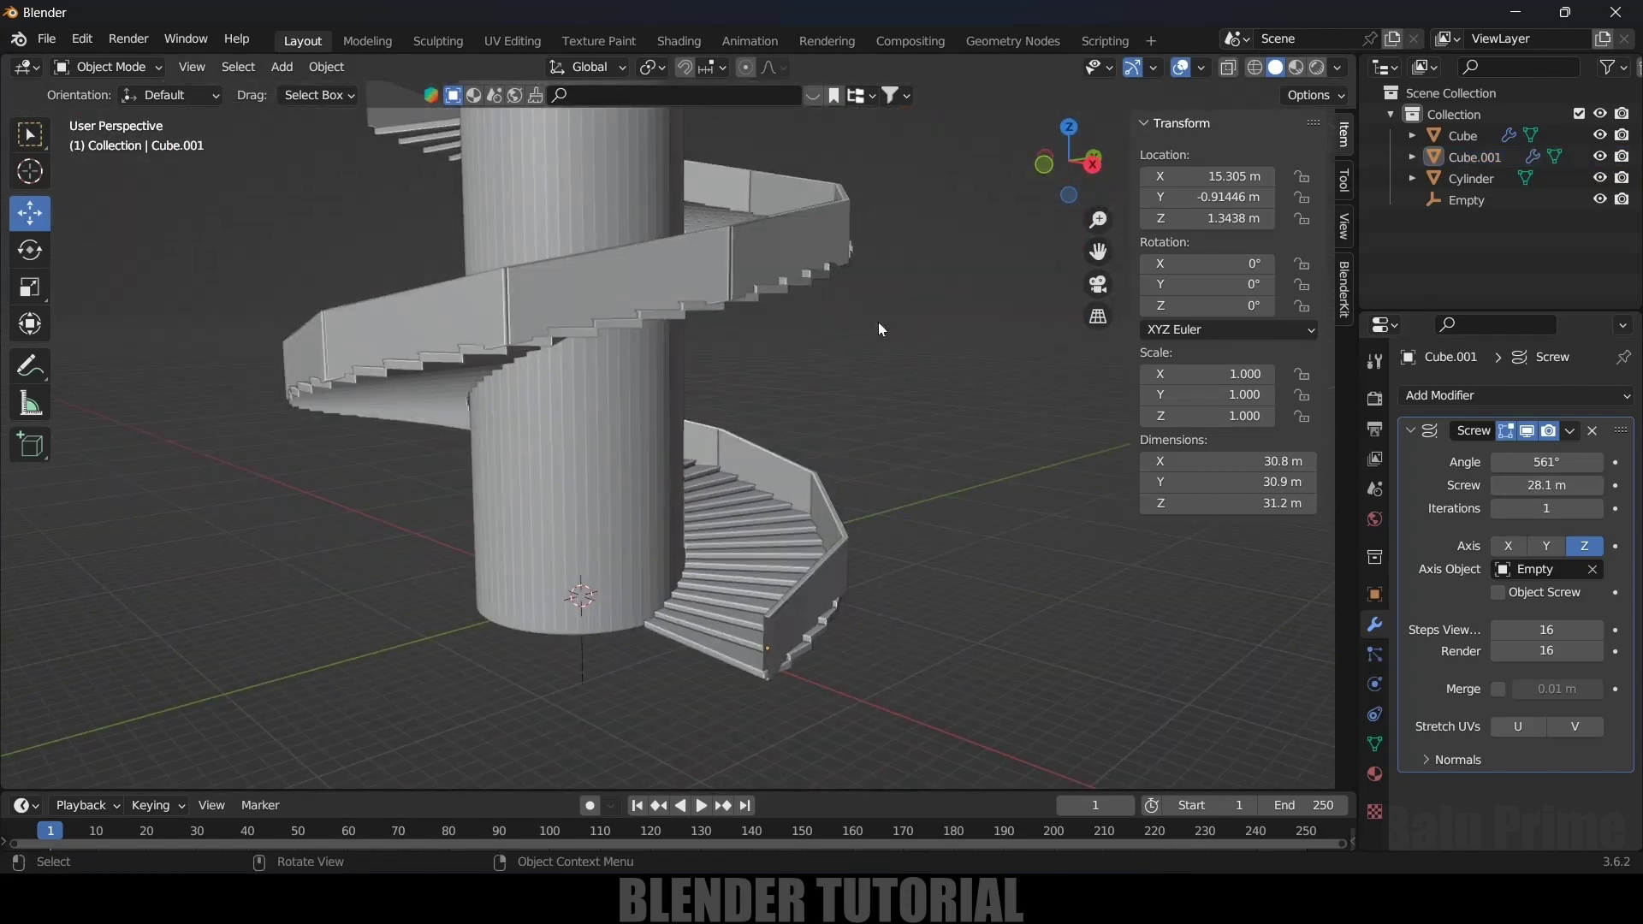
pyautogui.moveTo(468, 340); pyautogui.dragTo(631, 378, button='middle')
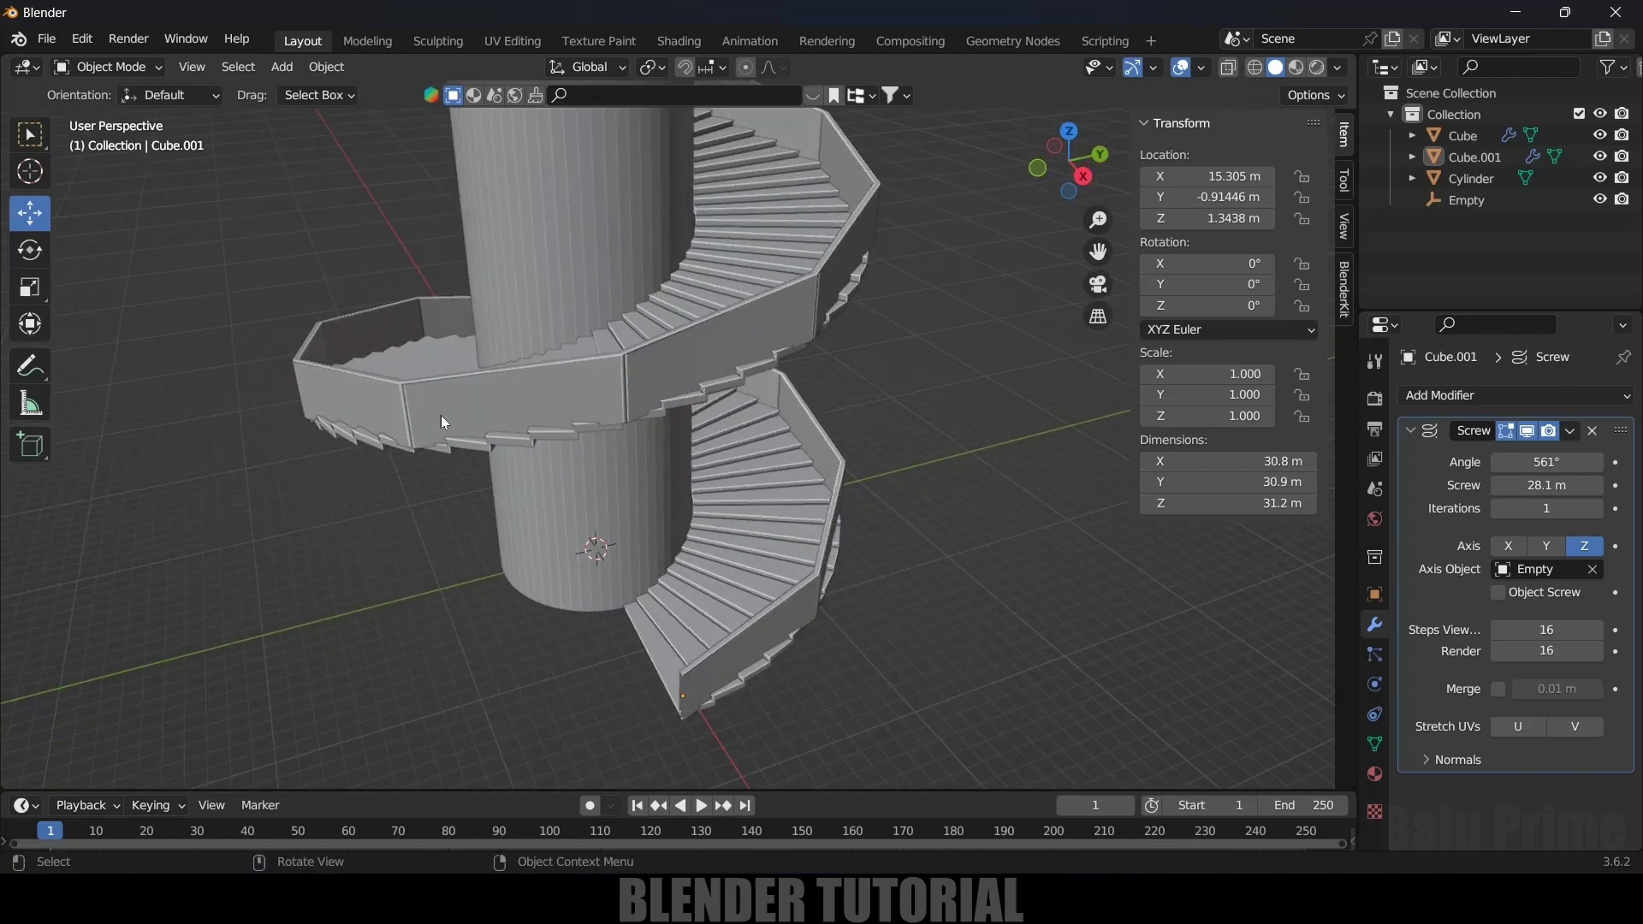
pyautogui.click(1547, 630)
pyautogui.write('61')
pyautogui.press('Return')
pyautogui.moveTo(1548, 631)
pyautogui.mouseDown()
pyautogui.moveTo(1566, 631)
pyautogui.moveTo(1551, 620)
pyautogui.mouseUp()
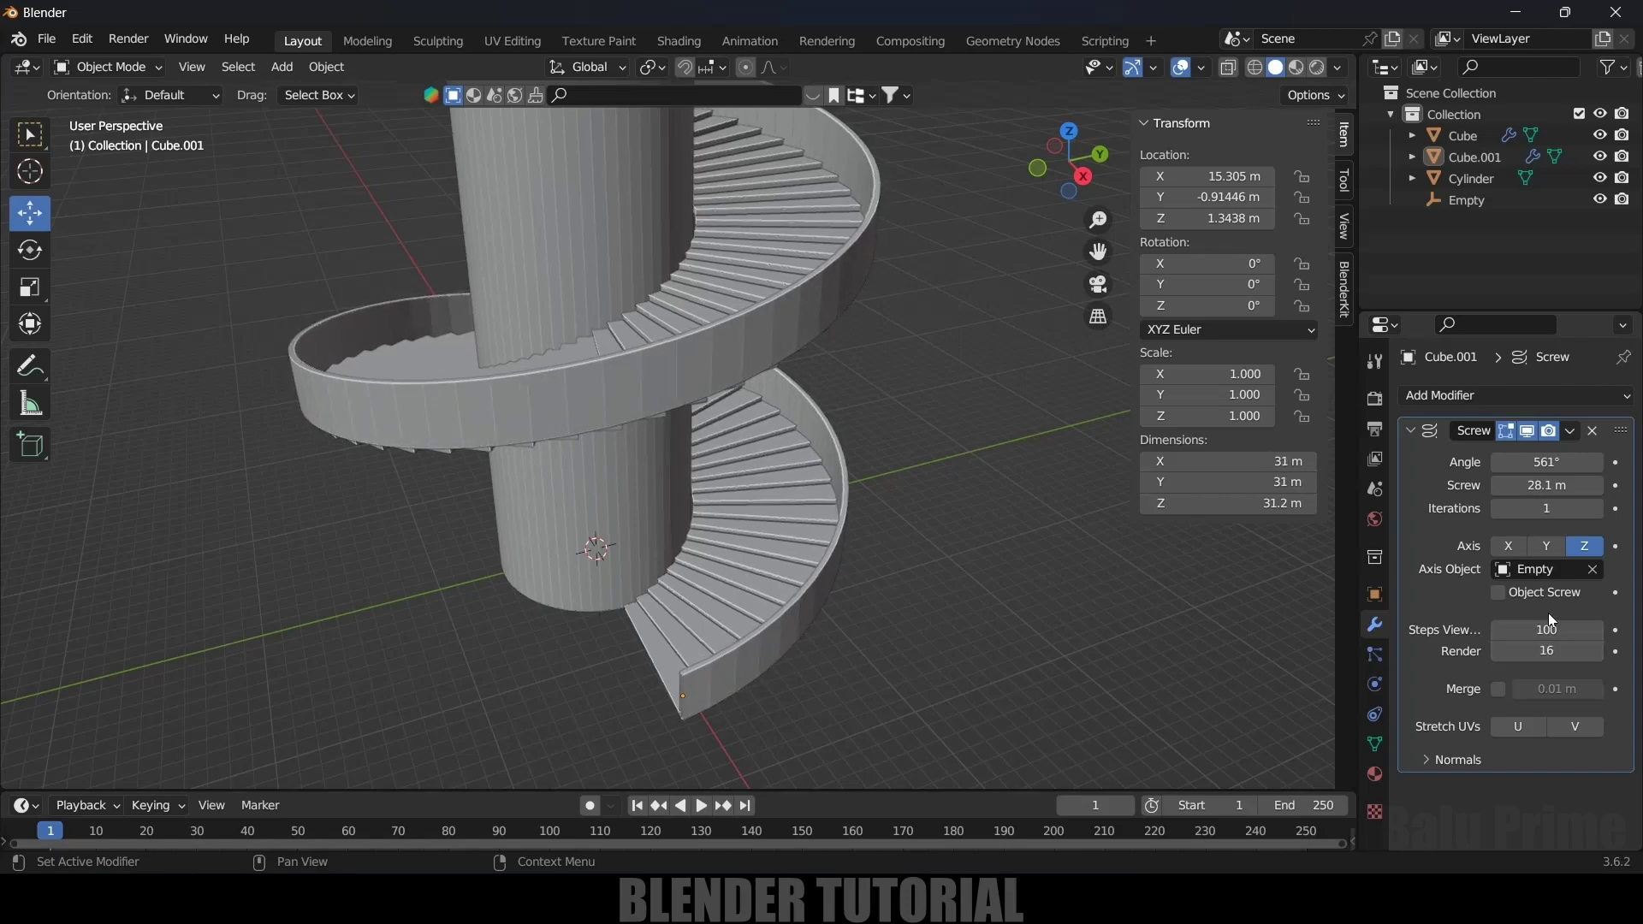
pyautogui.write('20')
pyautogui.press('Return')
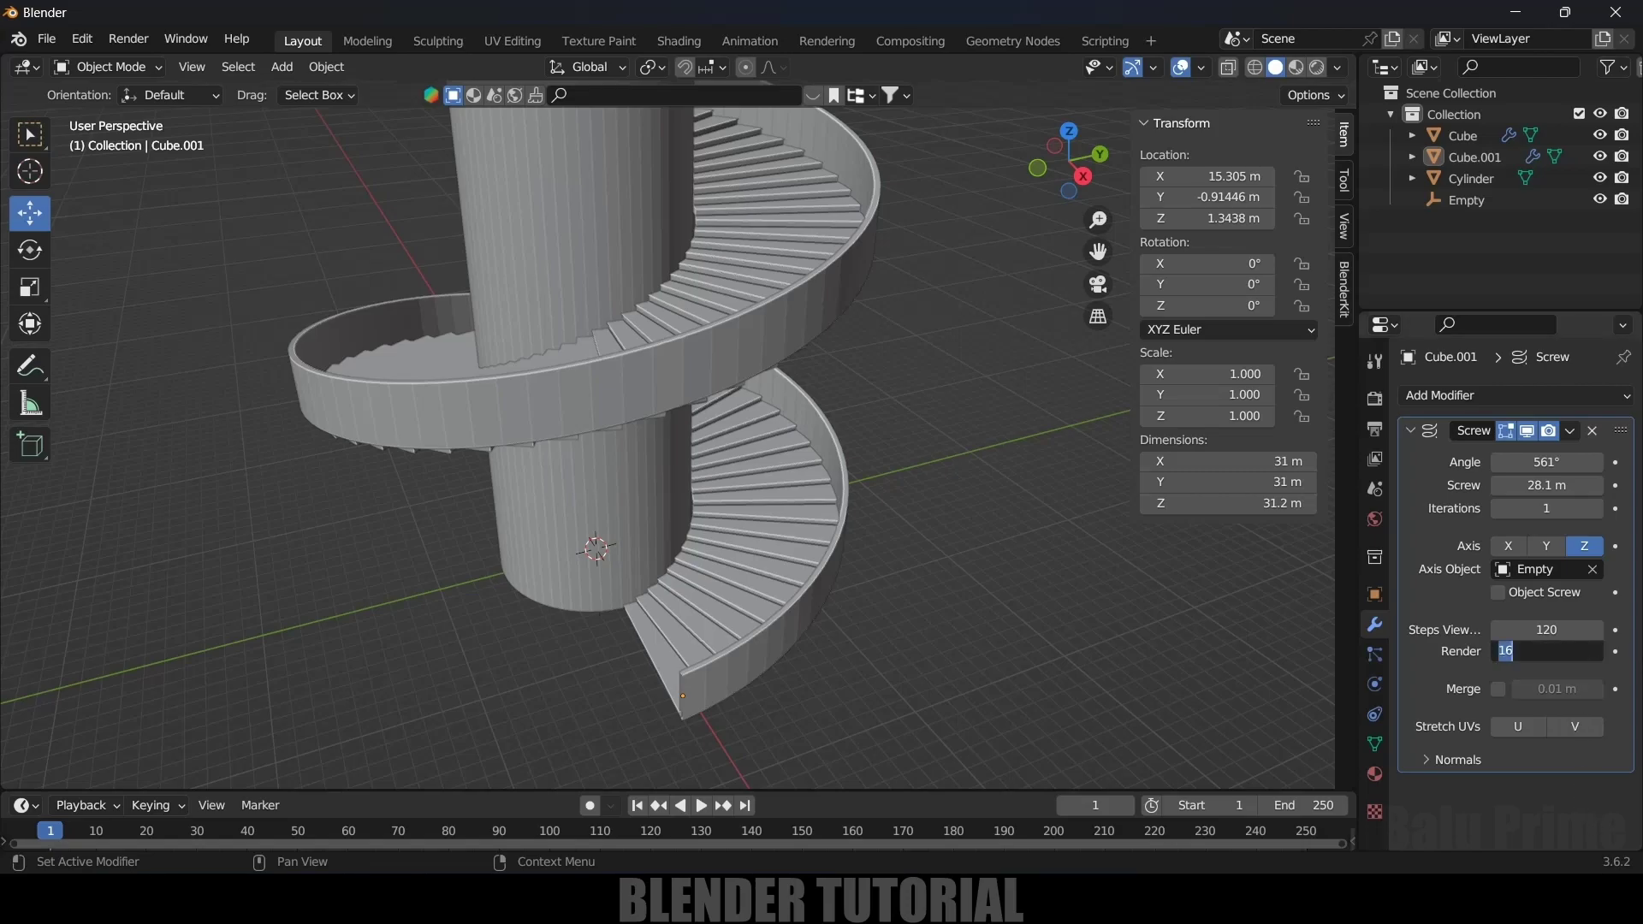
# Step: Orbit to inspect the railed staircase winding around the column
pyautogui.moveTo(661, 608); pyautogui.dragTo(782, 435, button='middle')
pyautogui.scroll(3, 804, 671)
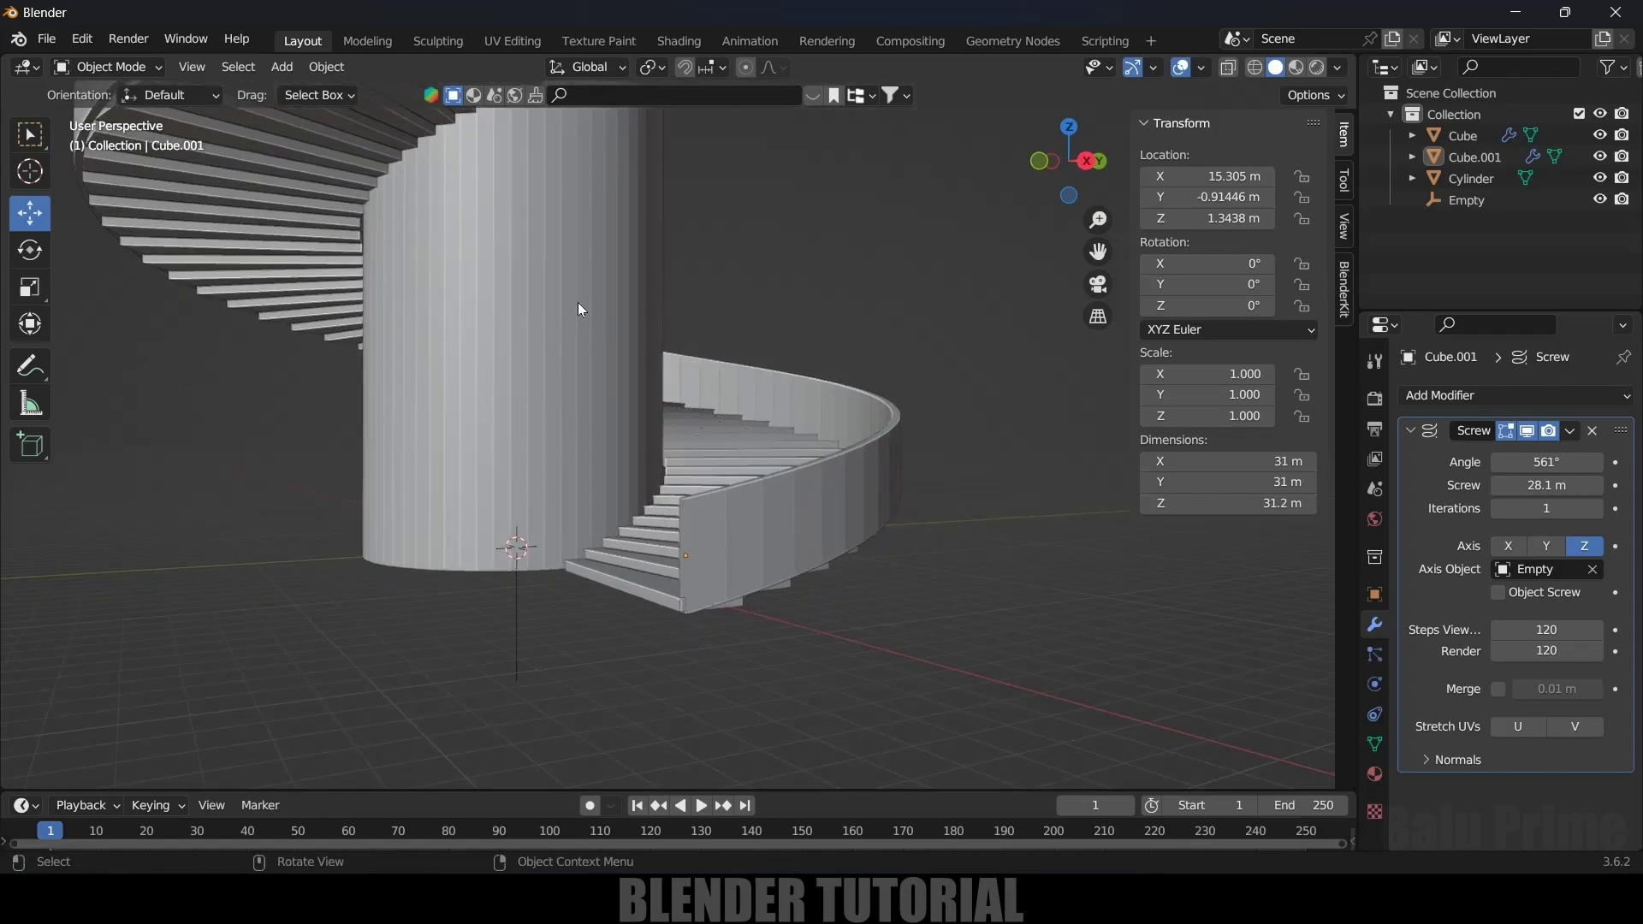
pyautogui.scroll(-4, 798, 562)
pyautogui.moveTo(797, 562)
pyautogui.mouseDown(button='middle')
pyautogui.moveTo(794, 536)
pyautogui.moveTo(639, 532)
pyautogui.moveTo(814, 541)
pyautogui.mouseUp(button='middle')
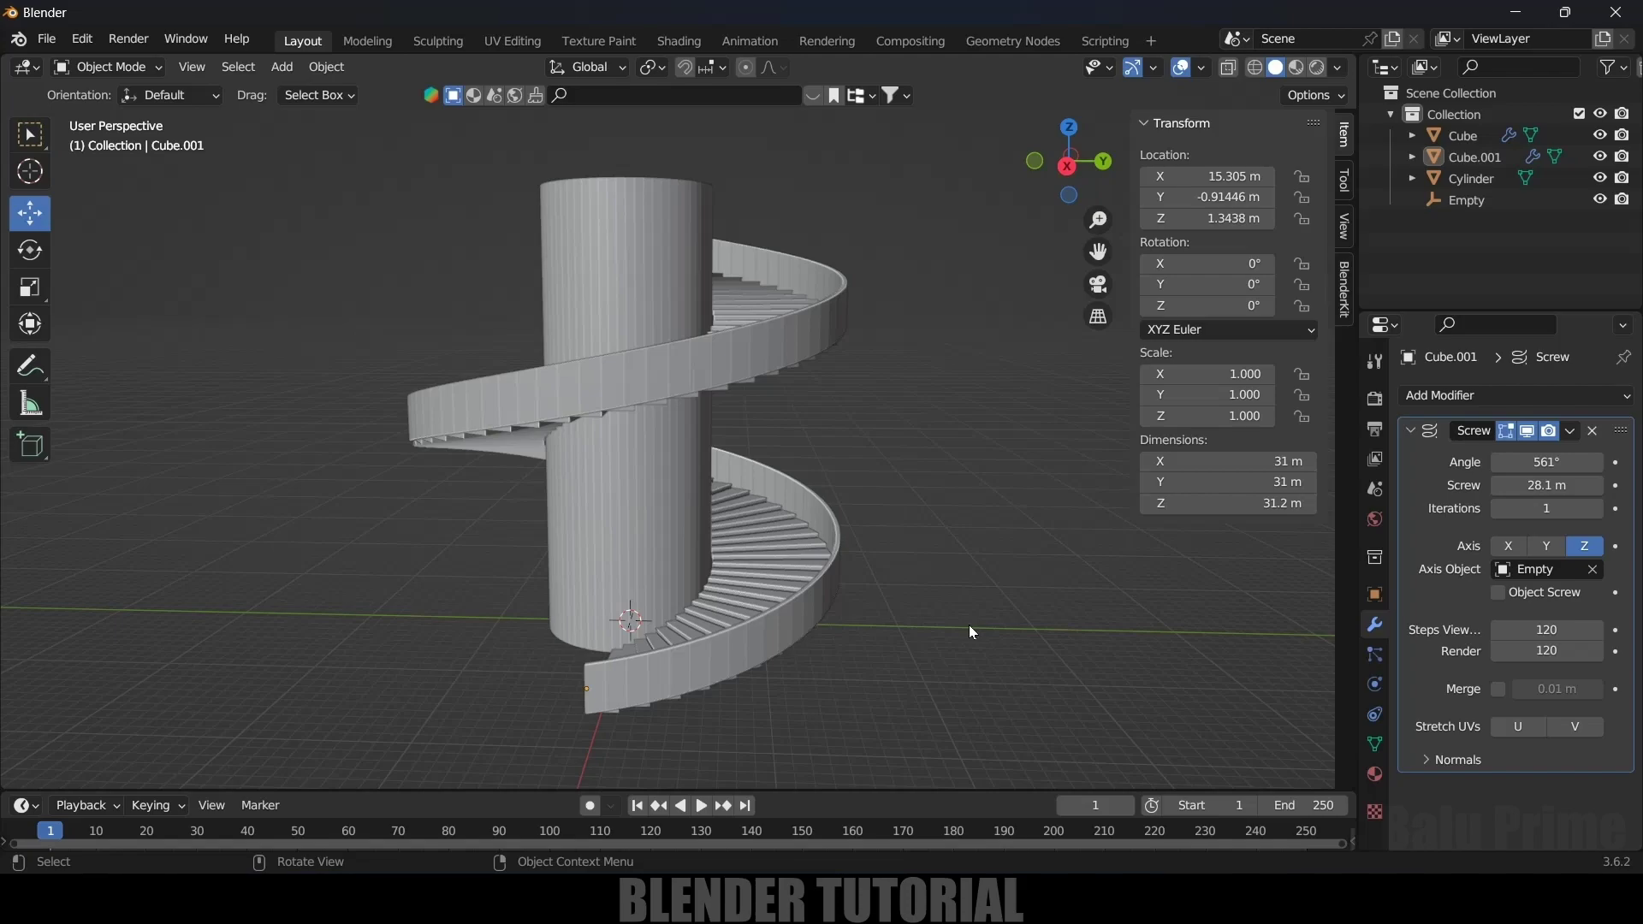